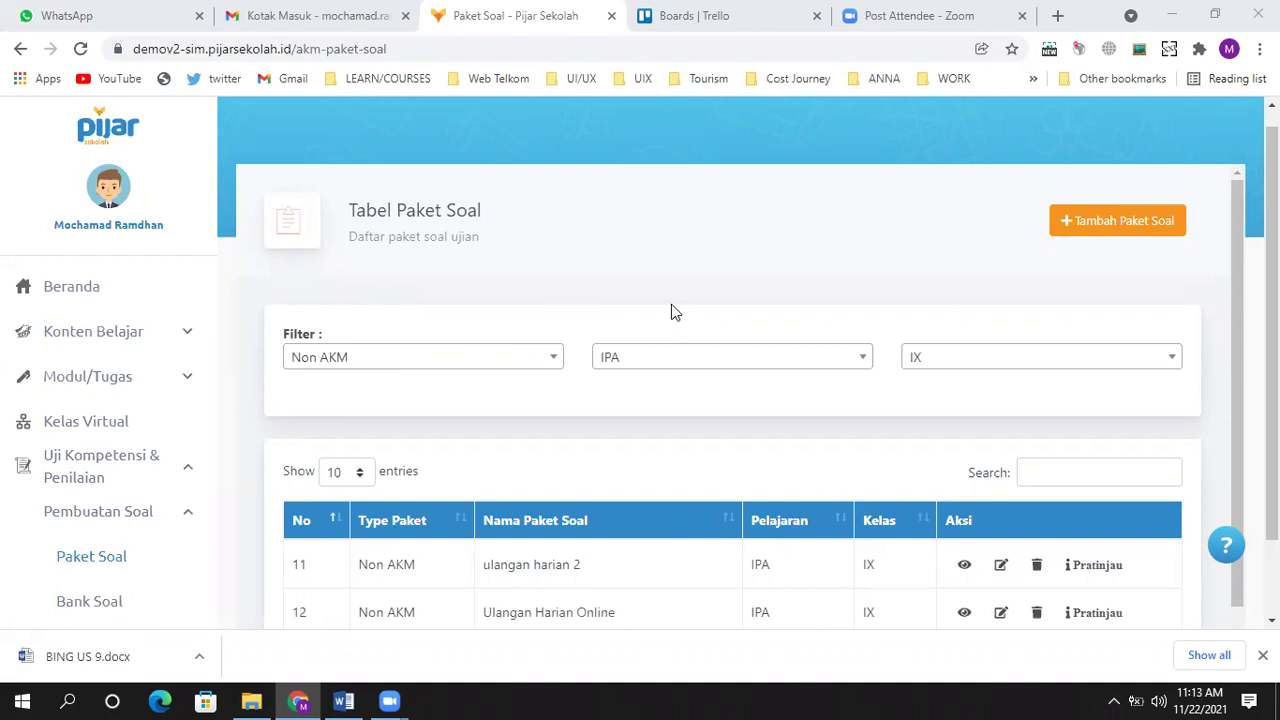
Open the question list of the "Ulangan Harian Online" package in the IPA class IX package table
scroll(671, 305, "down", 1)
scroll(671, 311, "up", 1)
scroll(673, 321, "down", 1)
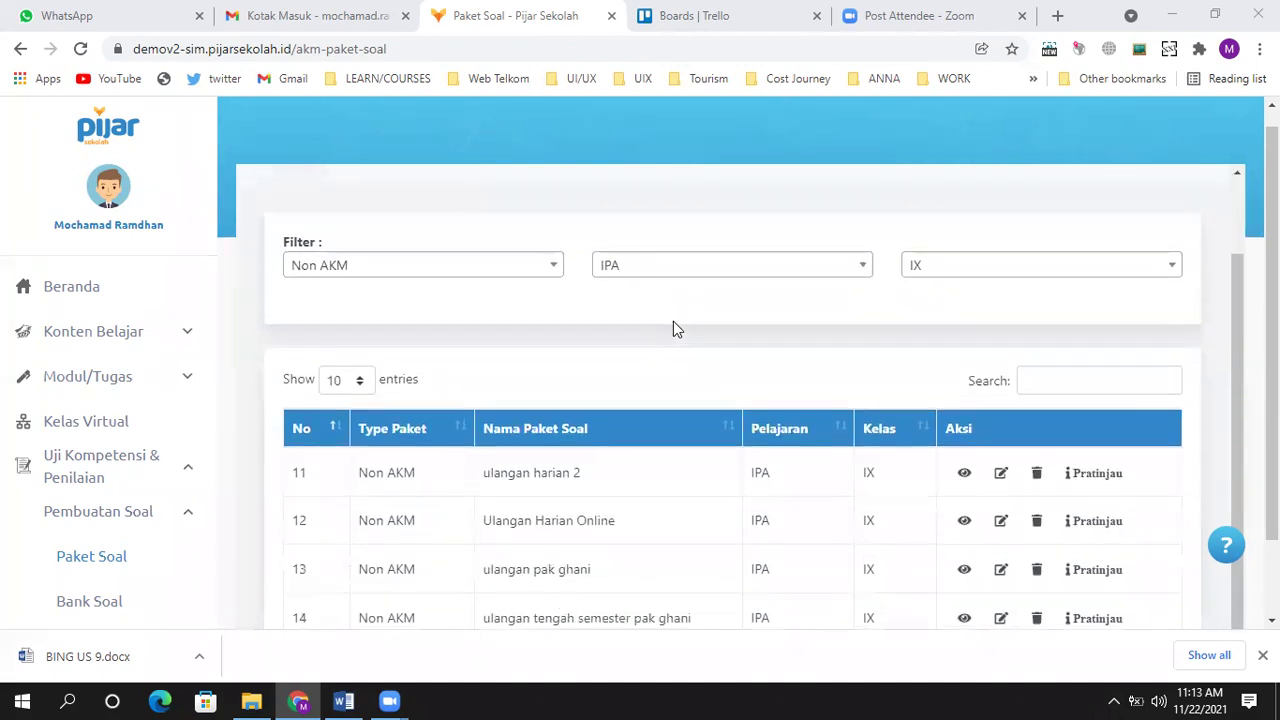
scroll(661, 360, "down", 1)
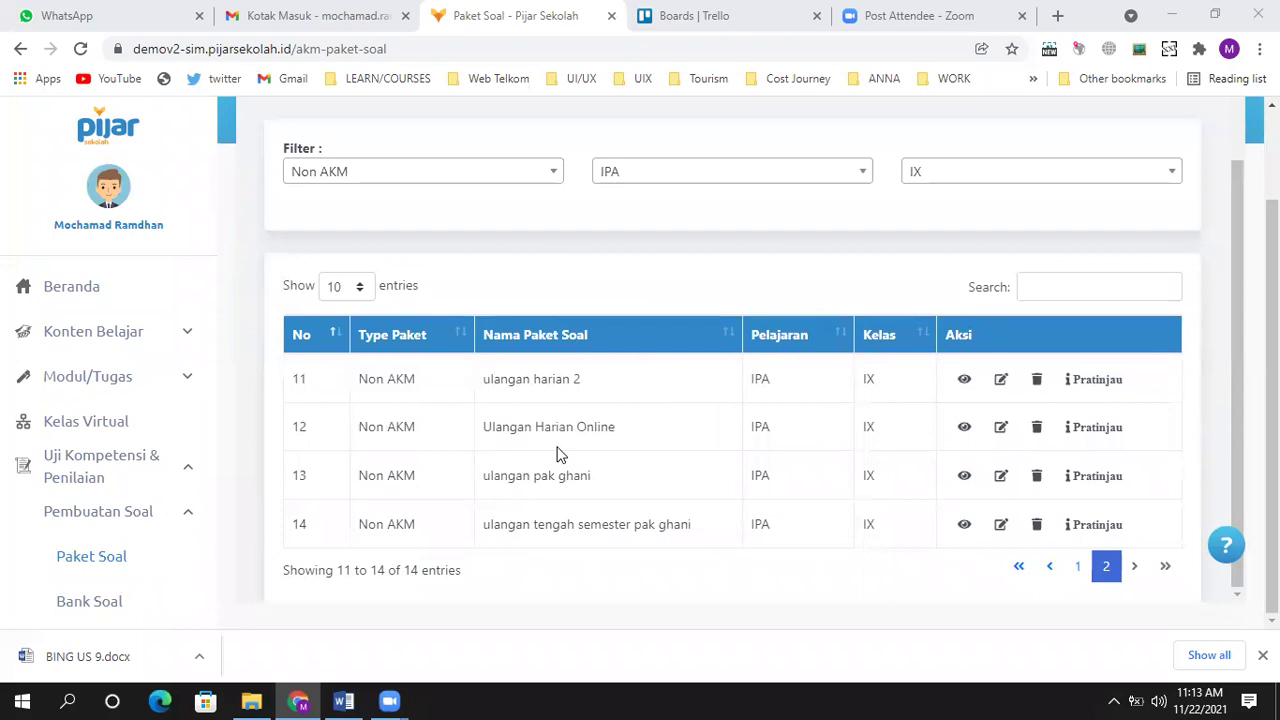
left_click(962, 428)
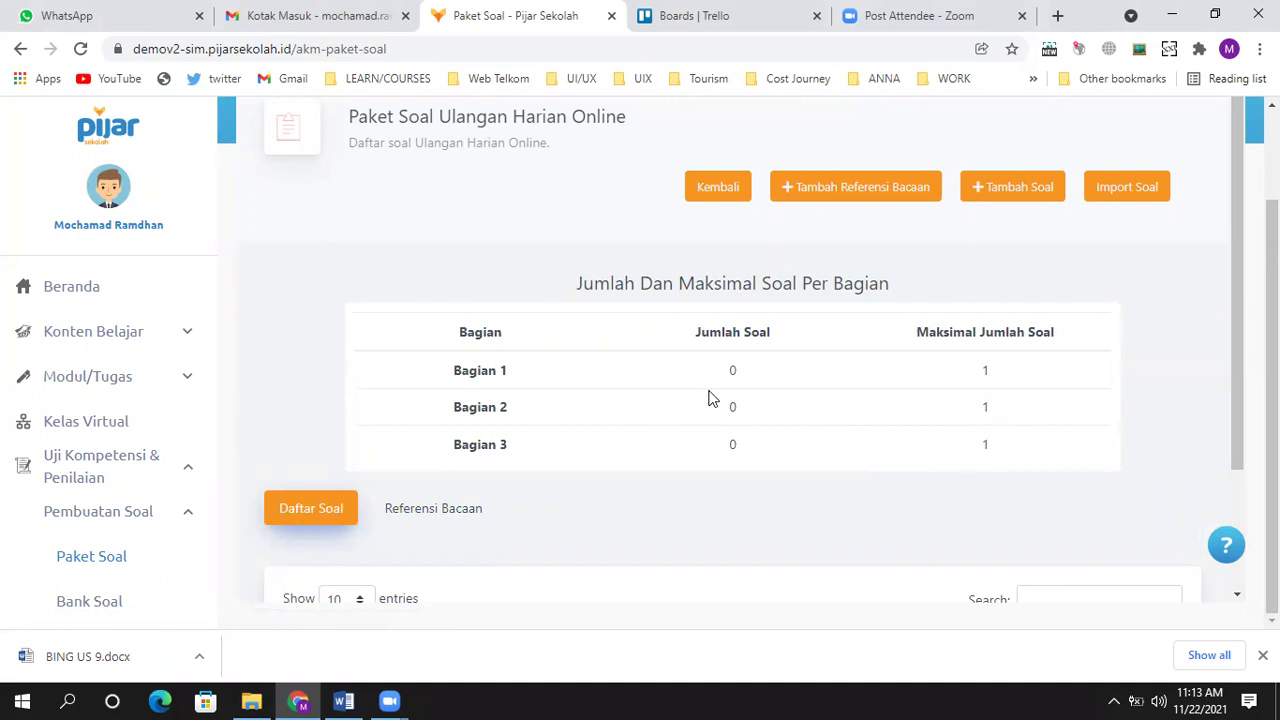
Start a new question in the package with type Pilihan Ganda, 10 points and stage 1
scroll(734, 403, "down", 3)
scroll(737, 449, "up", 3)
left_click(1032, 193)
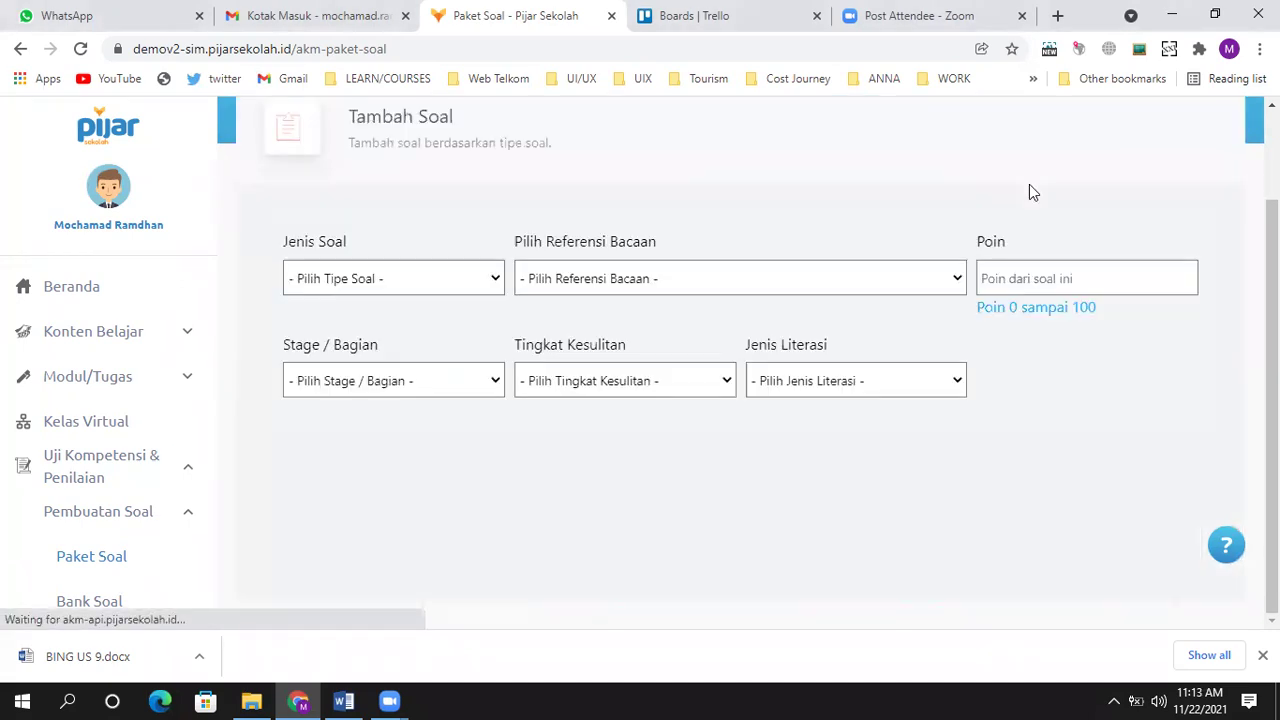
left_click(485, 280)
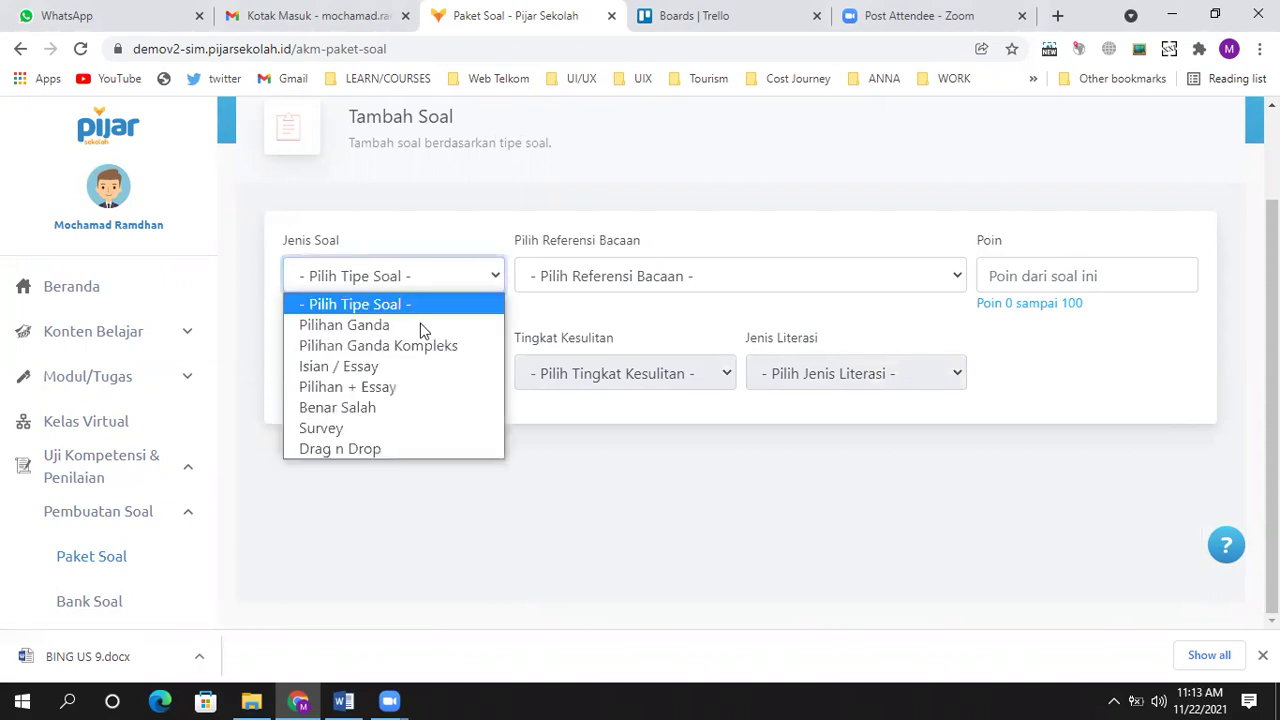
left_click(422, 330)
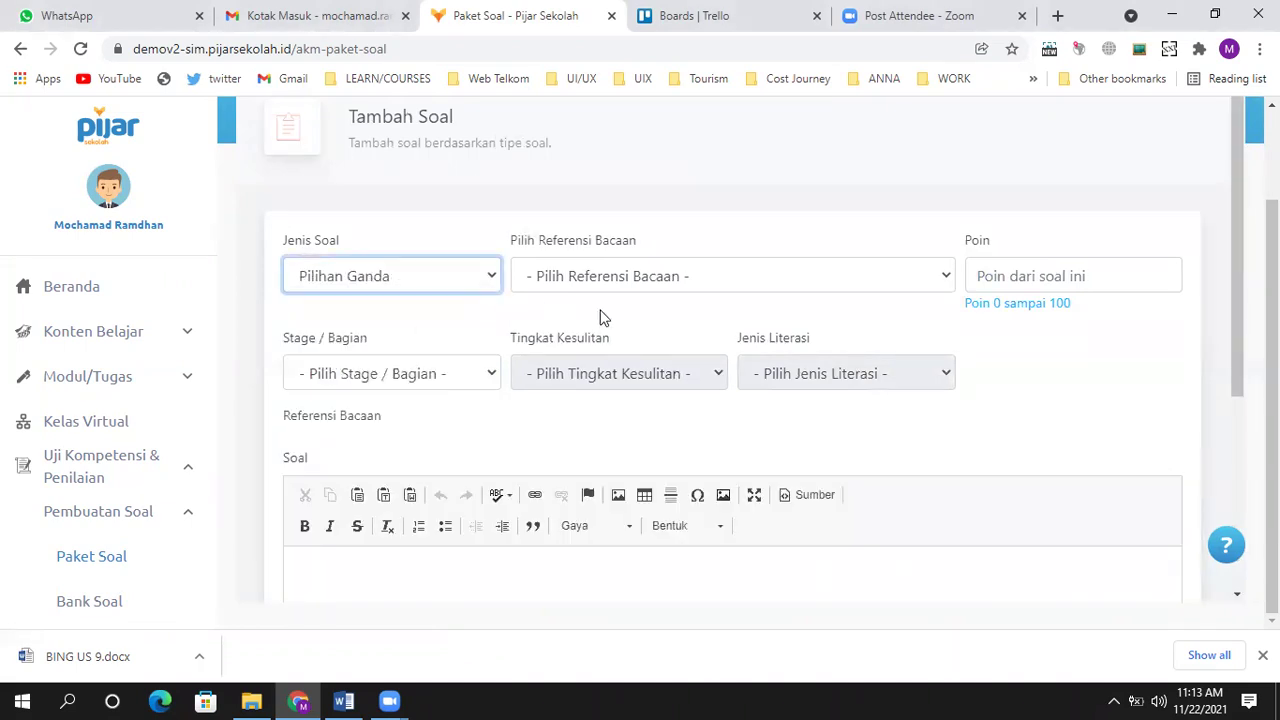
left_click(1072, 275)
type("10")
left_click(358, 378)
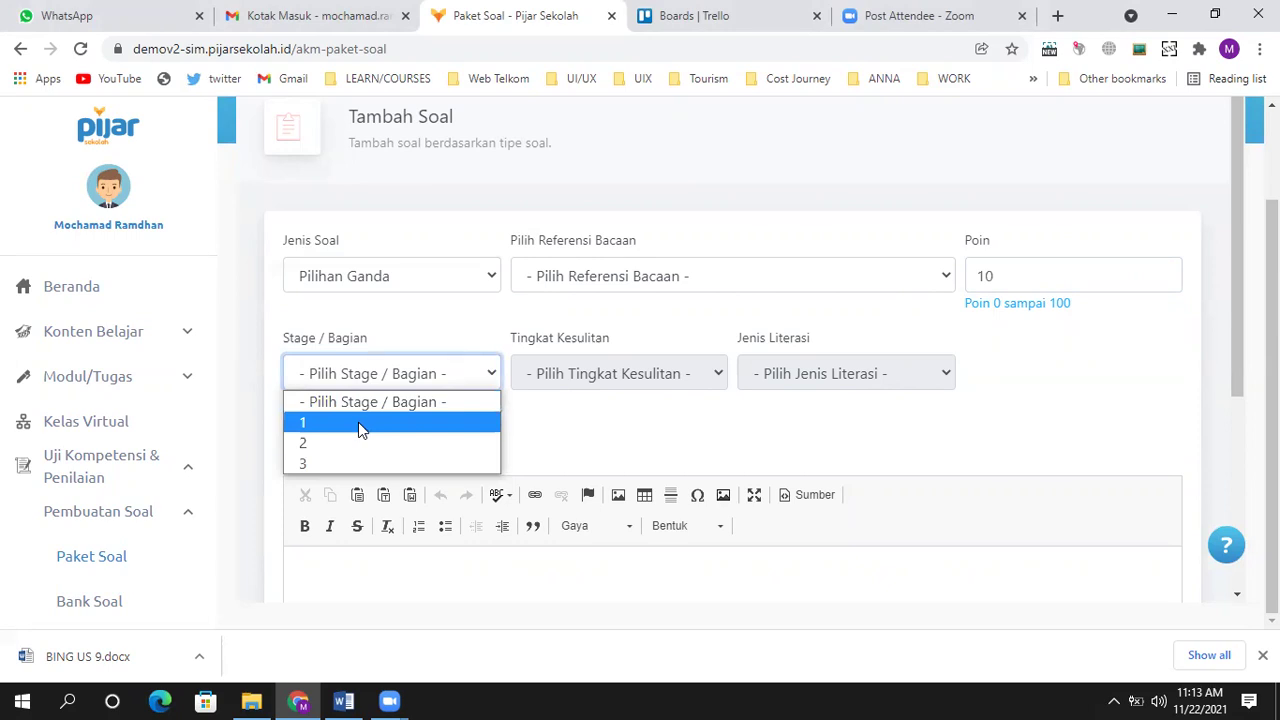
left_click(362, 431)
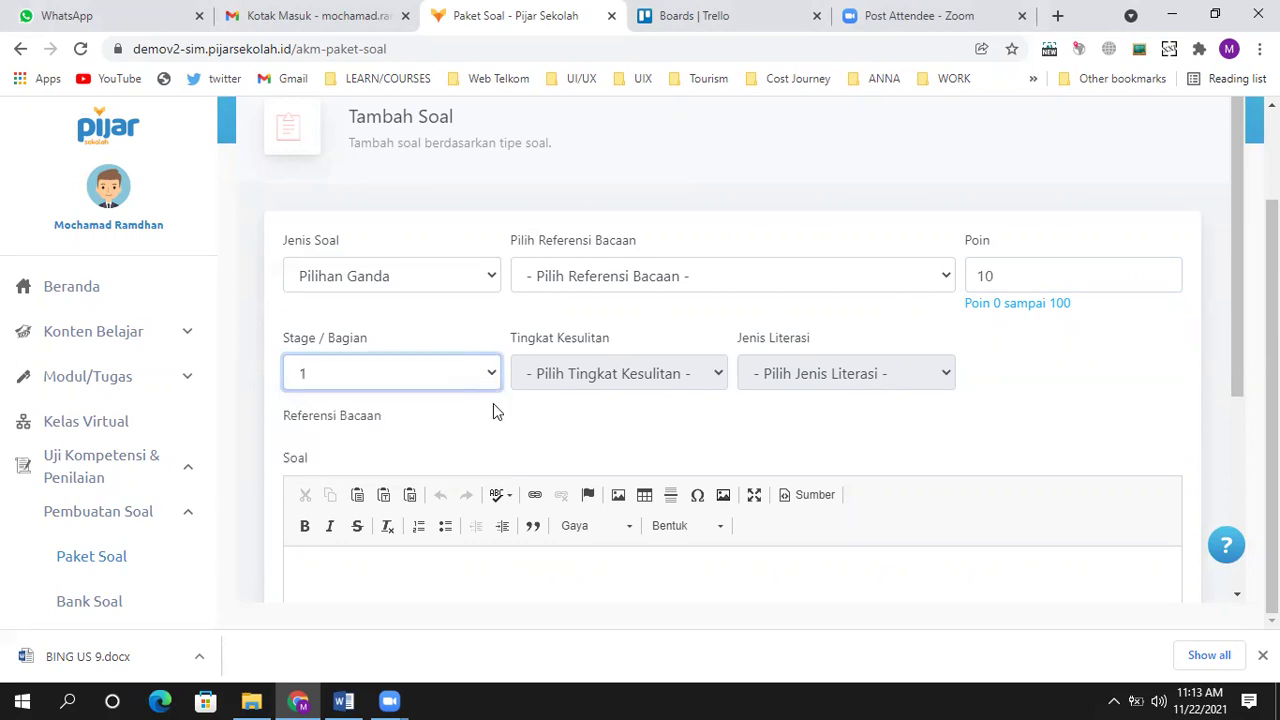
Set the number of answers for the multiple-choice question to 4
scroll(505, 405, "down", 2)
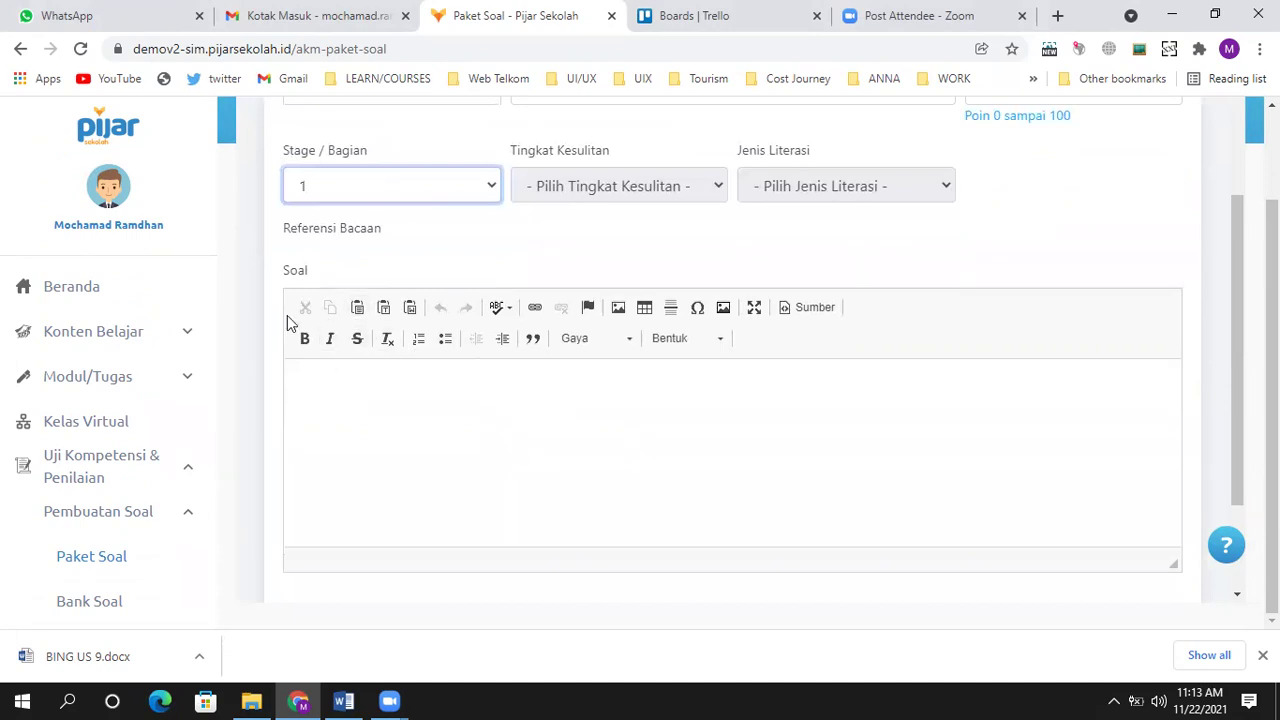
scroll(337, 370, "down", 2)
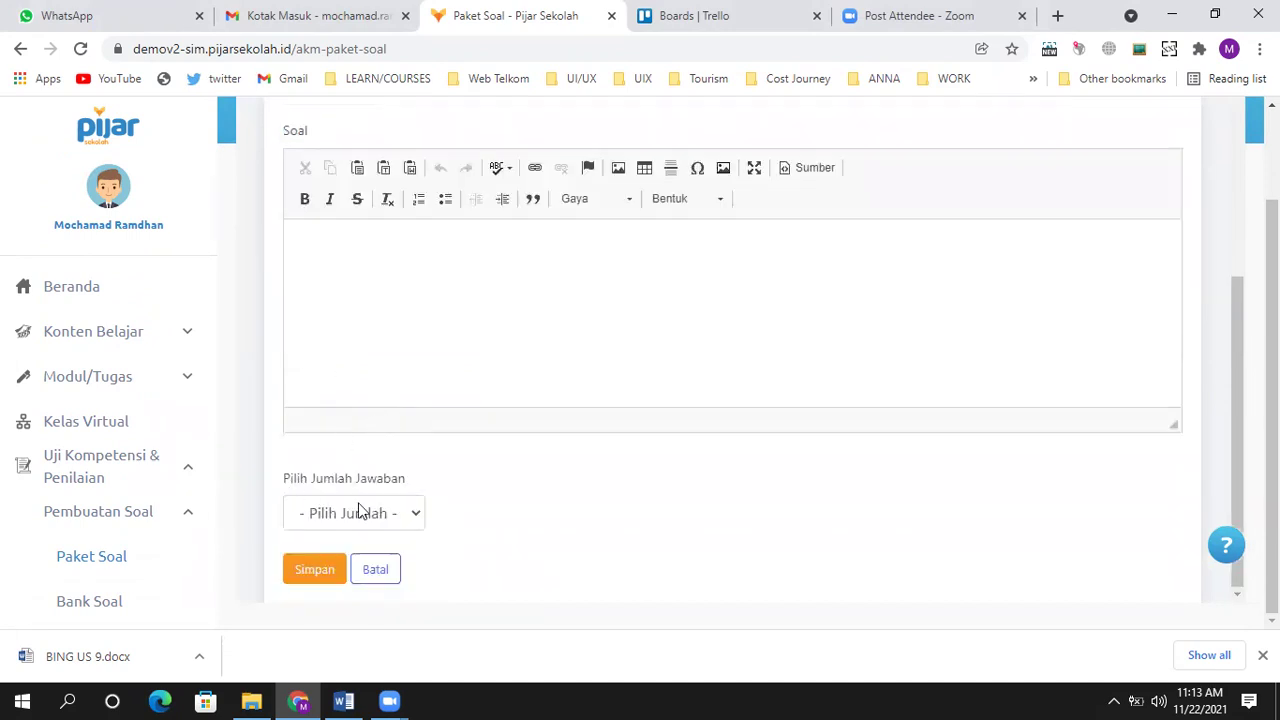
left_click(413, 518)
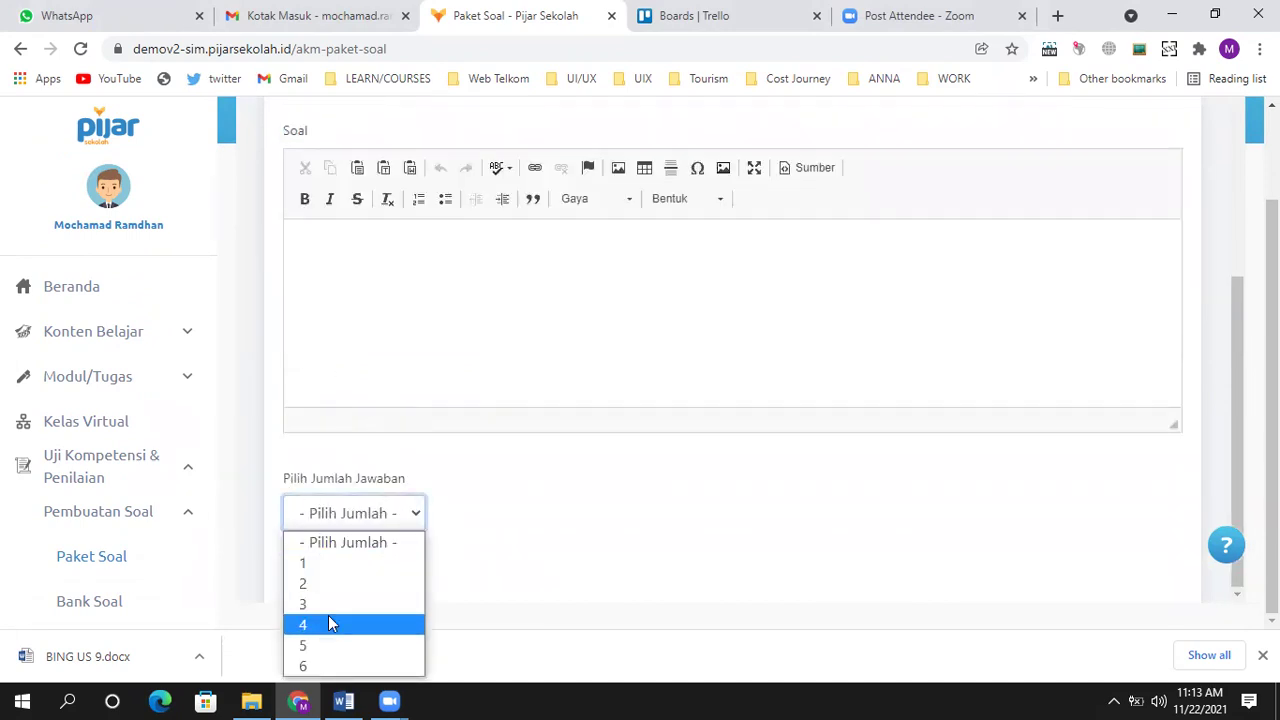
left_click(326, 625)
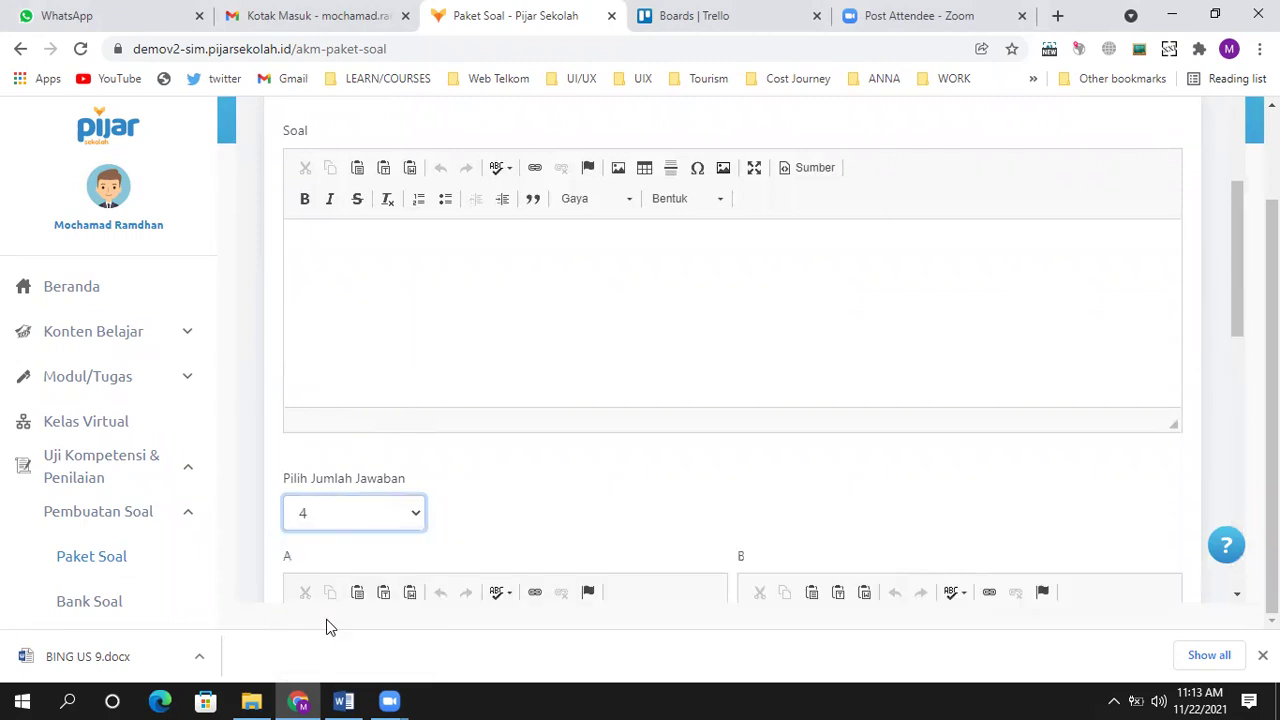
Examine the question form, including the Soal editor and the answer editors A, B, C and D
scroll(486, 437, "down", 2)
scroll(406, 380, "up", 2)
scroll(374, 409, "down", 2)
left_click_drag(283, 368, 304, 369)
left_click_drag(736, 368, 750, 369)
scroll(643, 357, "down", 3)
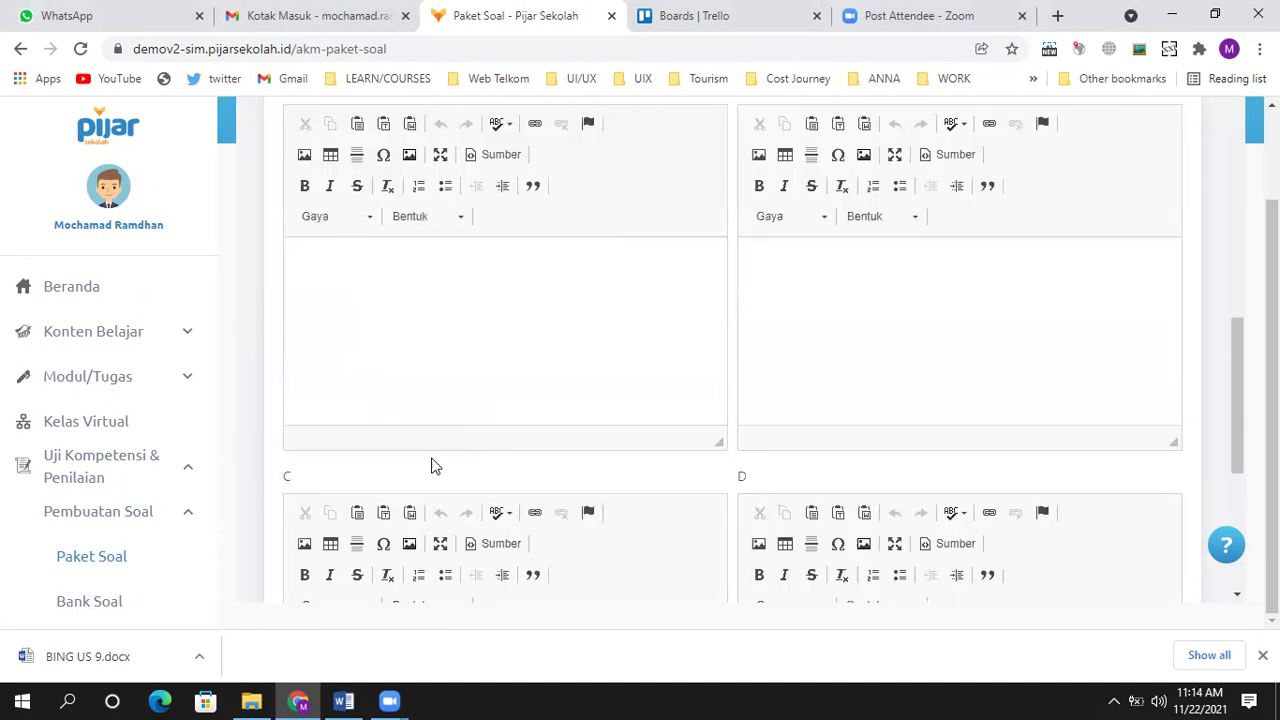
double_click(287, 476)
double_click(742, 477)
scroll(648, 400, "up", 8)
scroll(470, 425, "down", 2)
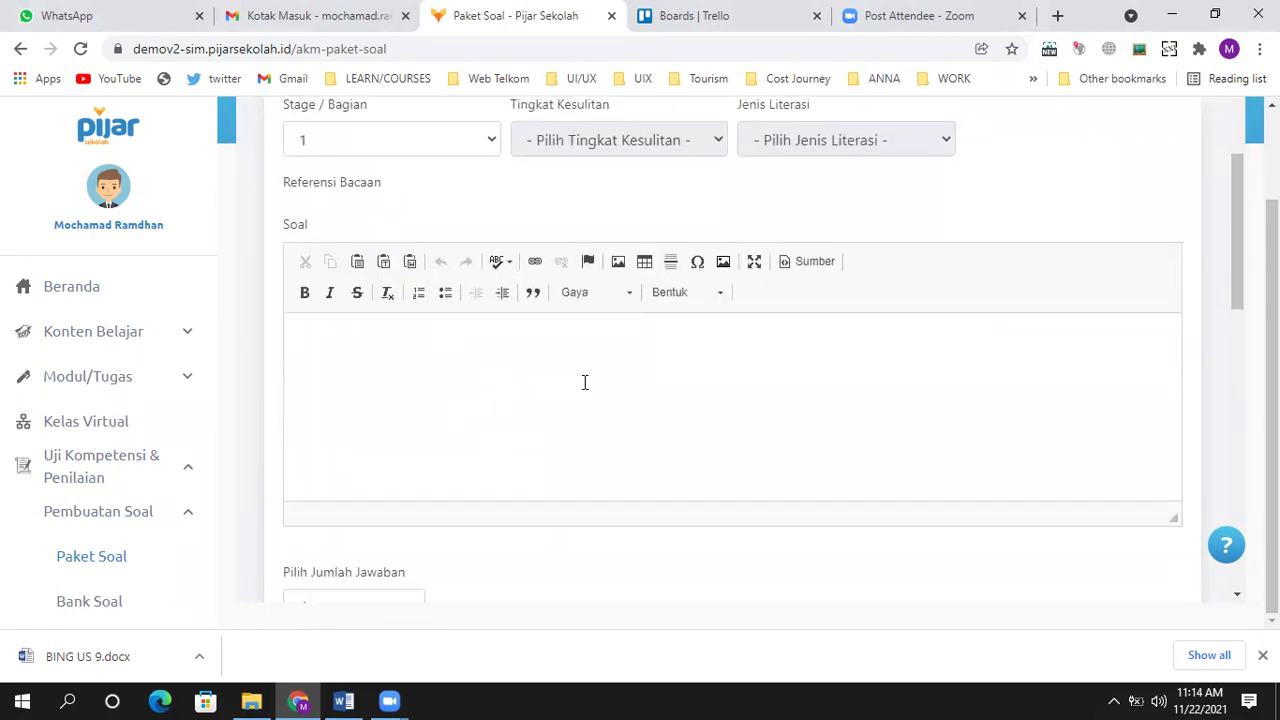
scroll(579, 356, "up", 2)
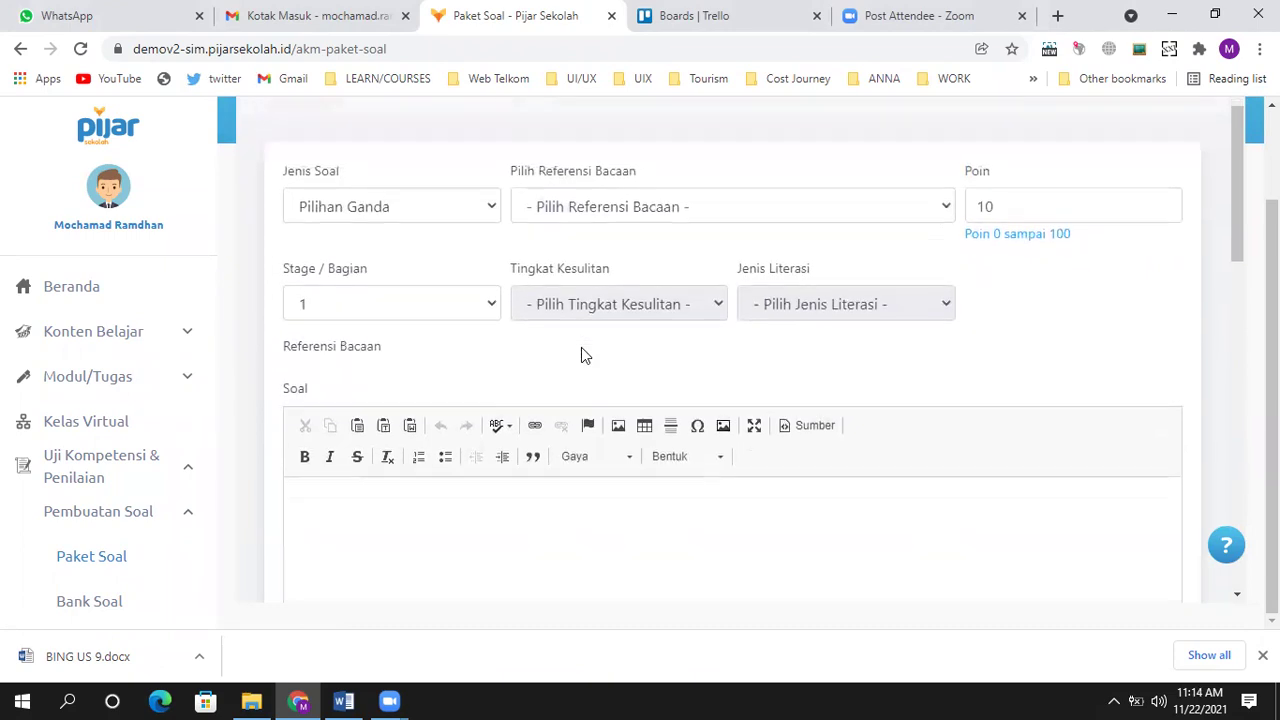
scroll(582, 348, "down", 2)
Switch to the BING US 9 document in Word and launch Snipping Tool, placing its window clear of the questions
key("alt+Tab")
key("alt+Tab")
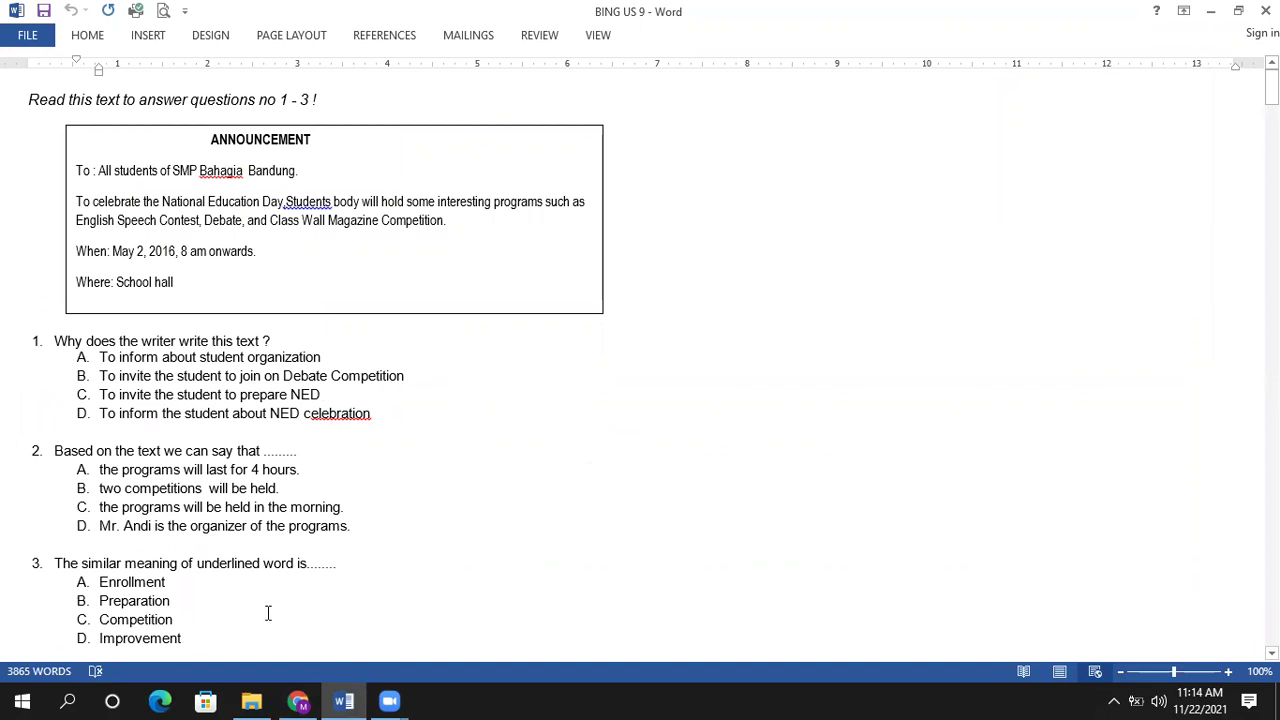
left_click(80, 700)
type("too")
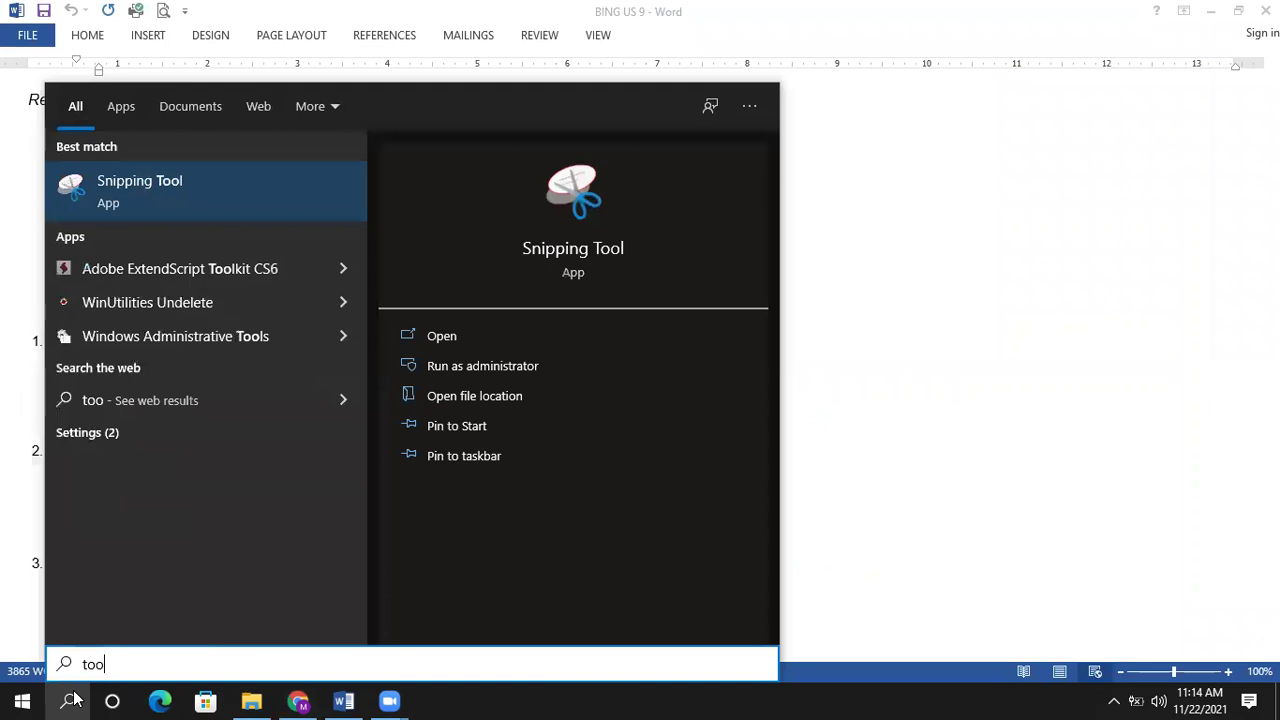
left_click(197, 178)
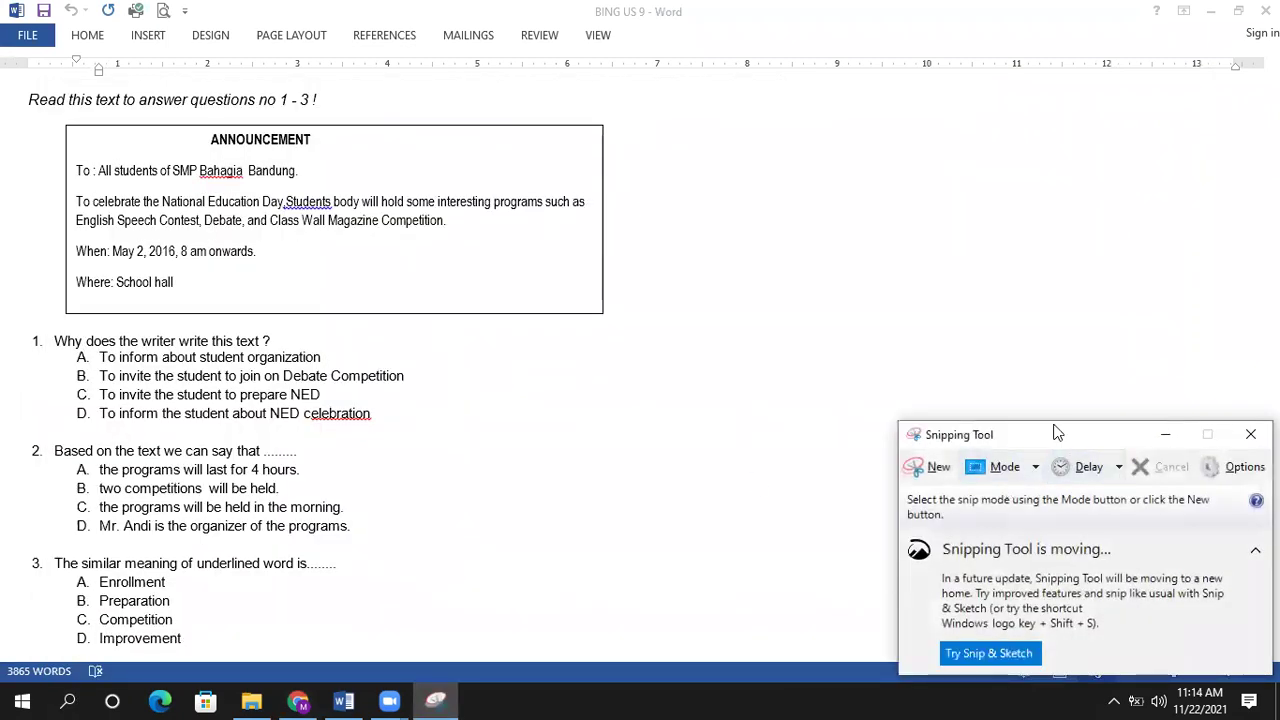
left_click_drag(1057, 432, 922, 221)
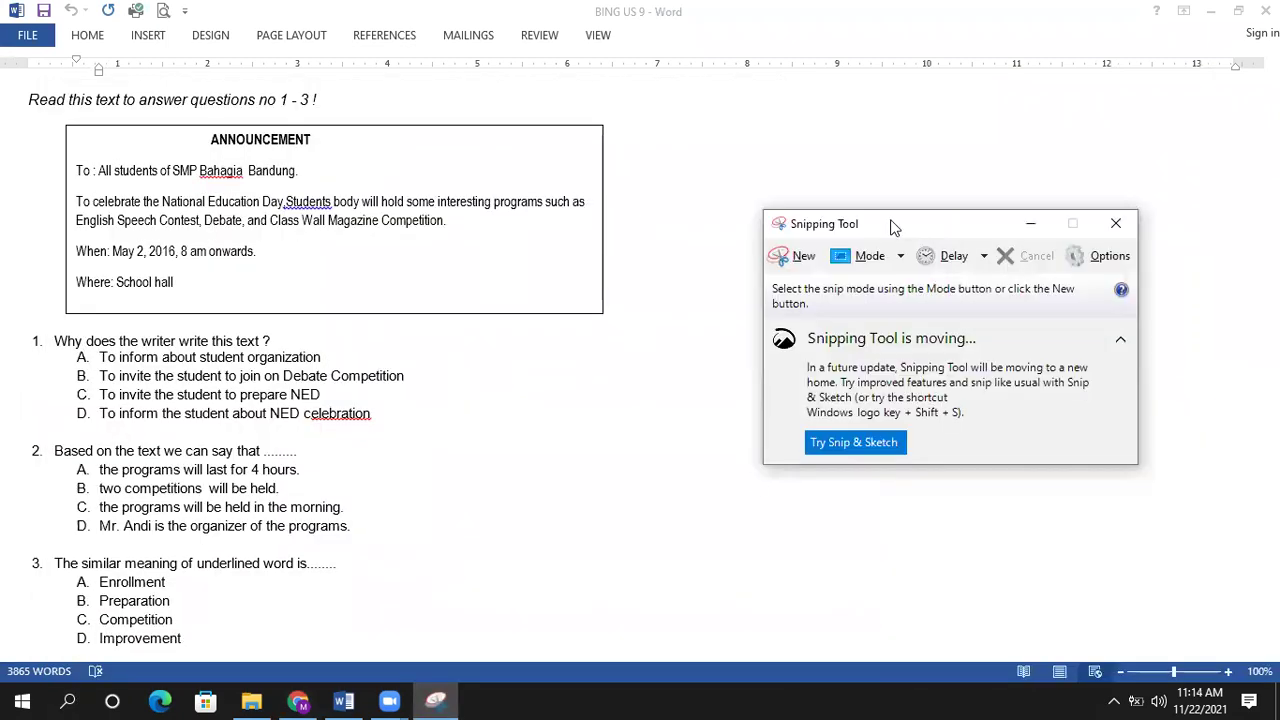
Capture question 1 with its four answer options and save the snip as a PNG named "soal 1" in Pictures
left_click(803, 258)
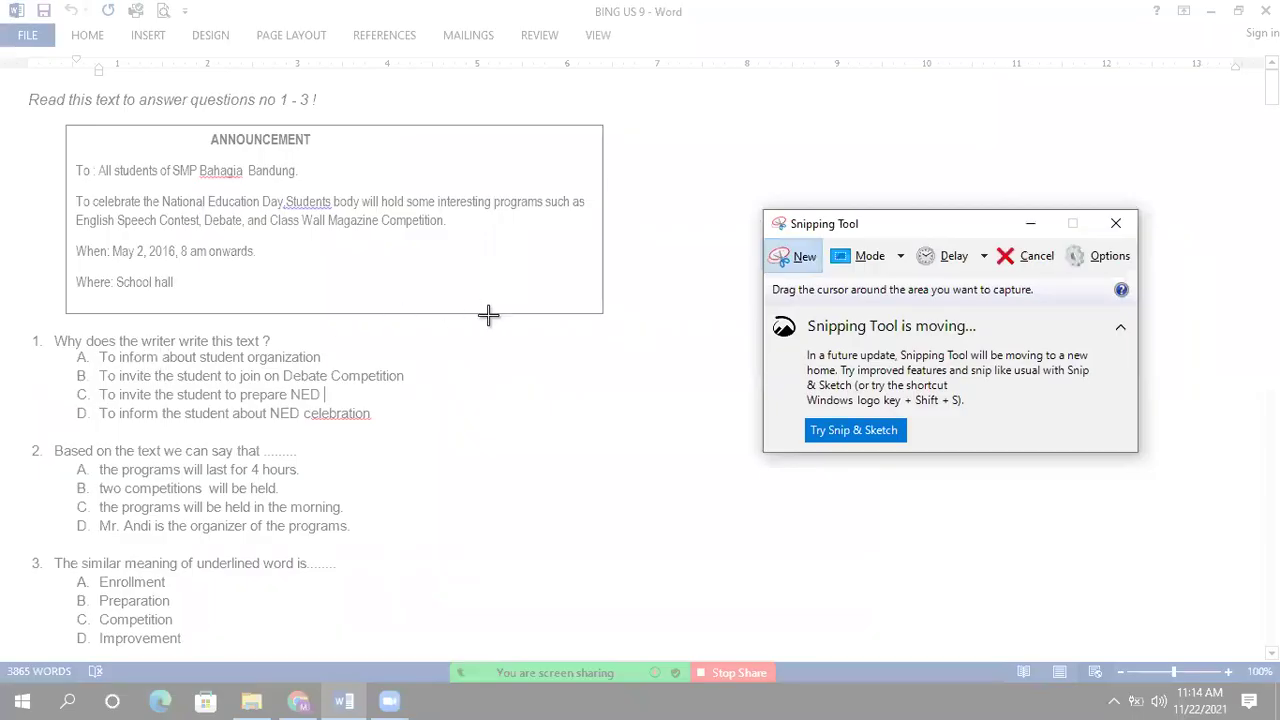
left_click_drag(54, 333, 431, 437)
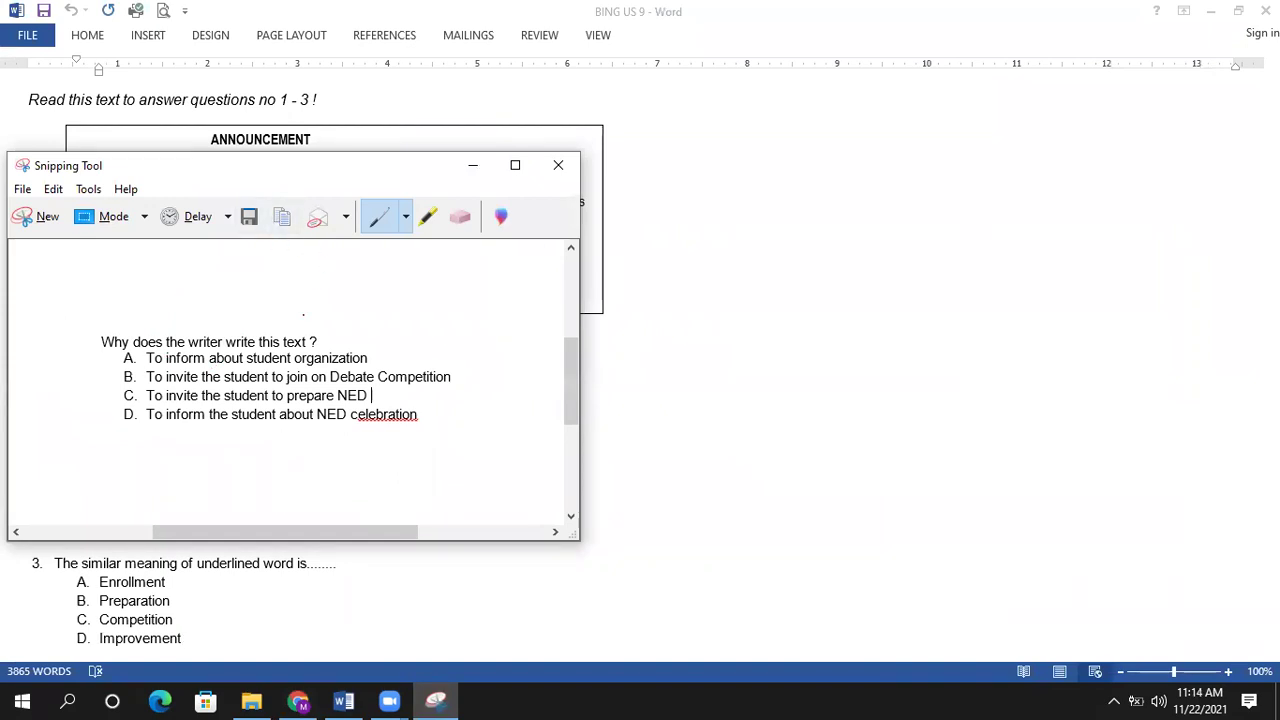
left_click(22, 190)
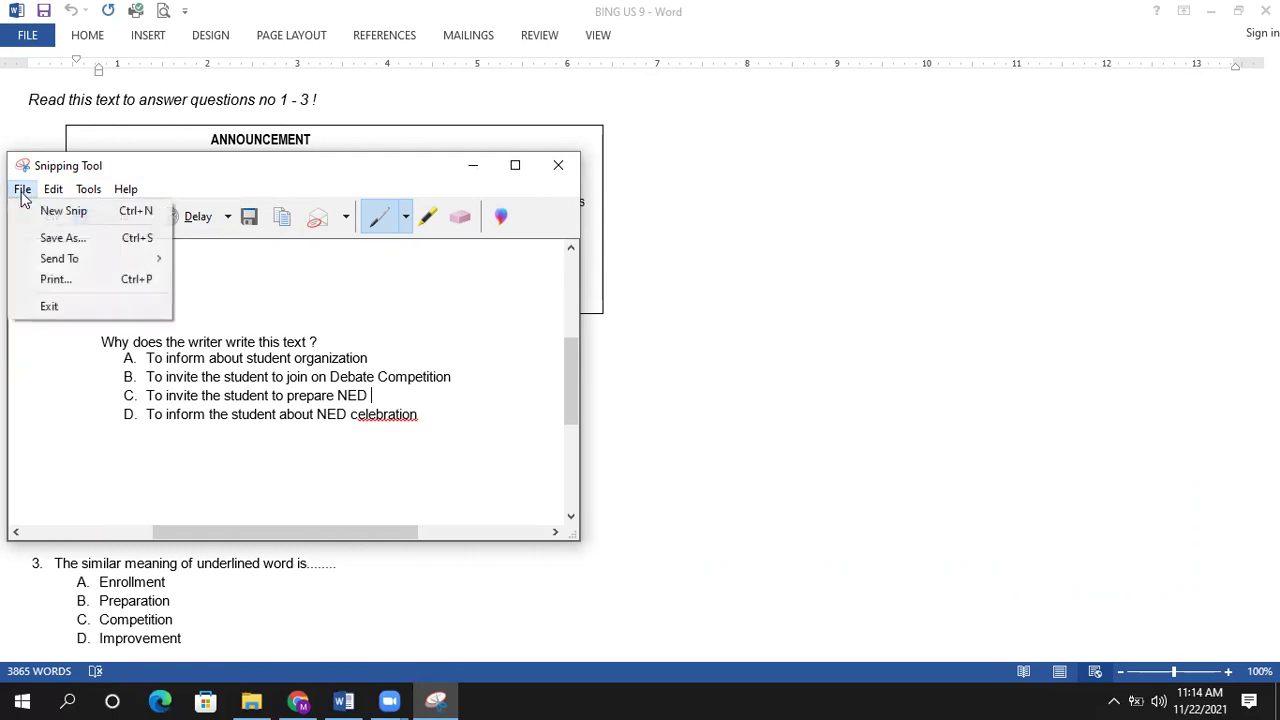
left_click(71, 238)
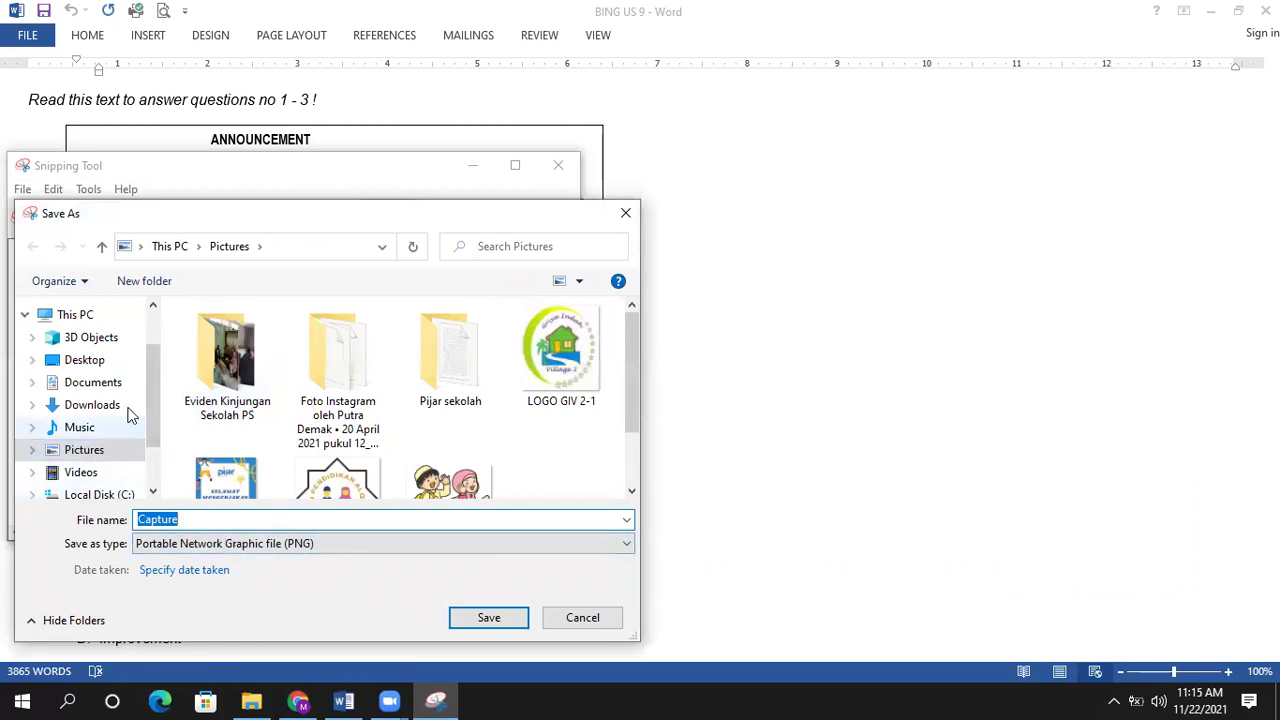
type("soal")
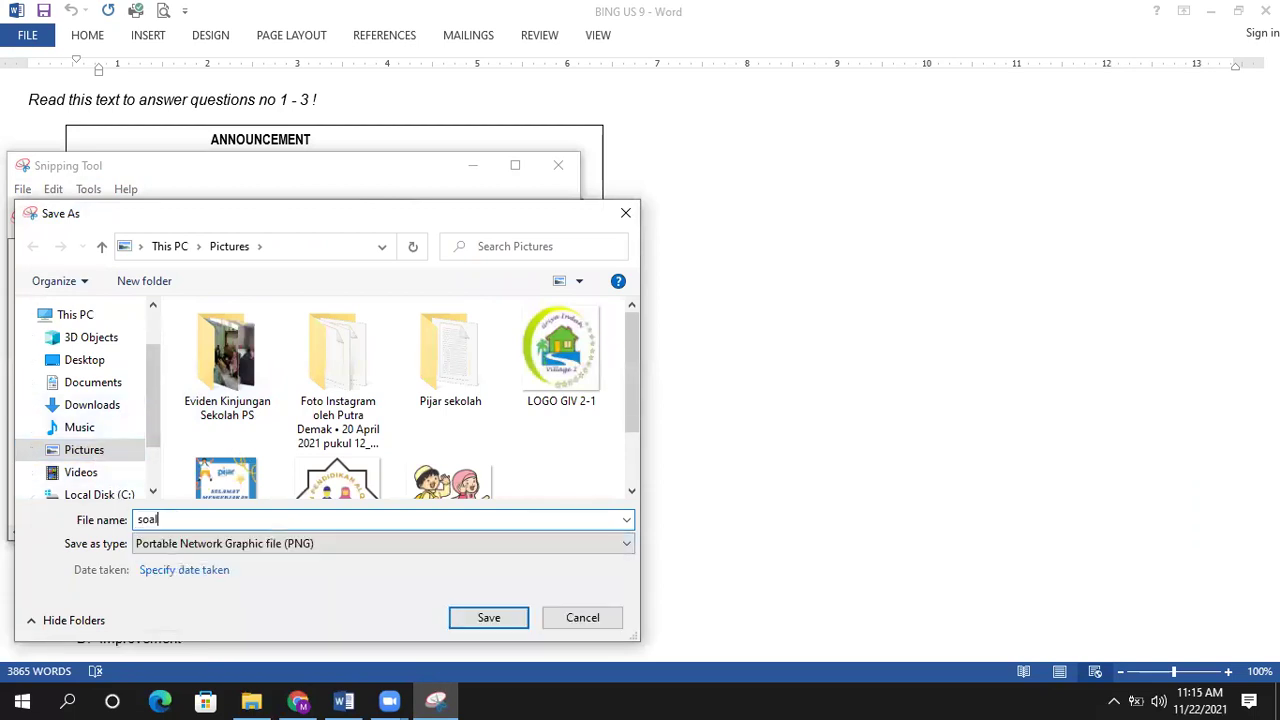
type(" 1")
left_click(476, 619)
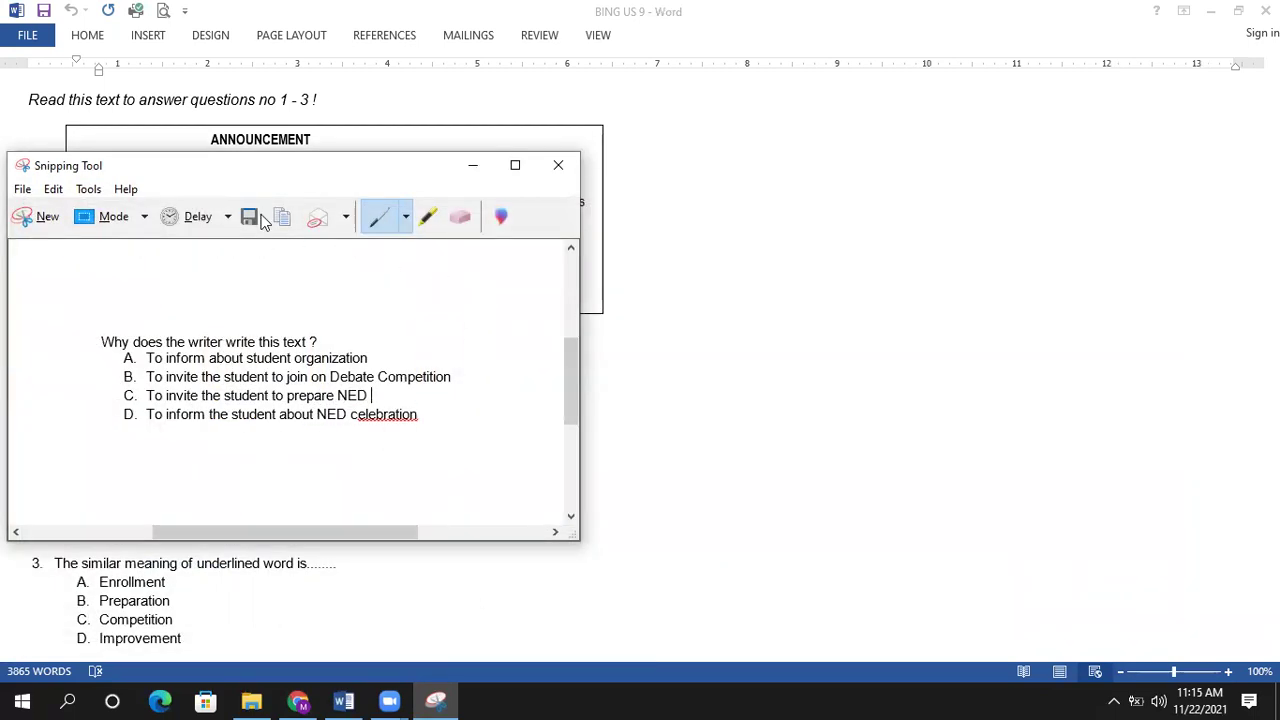
Capture question 2 with its four answer options and save the snip as a PNG named "soal 2" in Pictures
left_click_drag(315, 171, 745, 189)
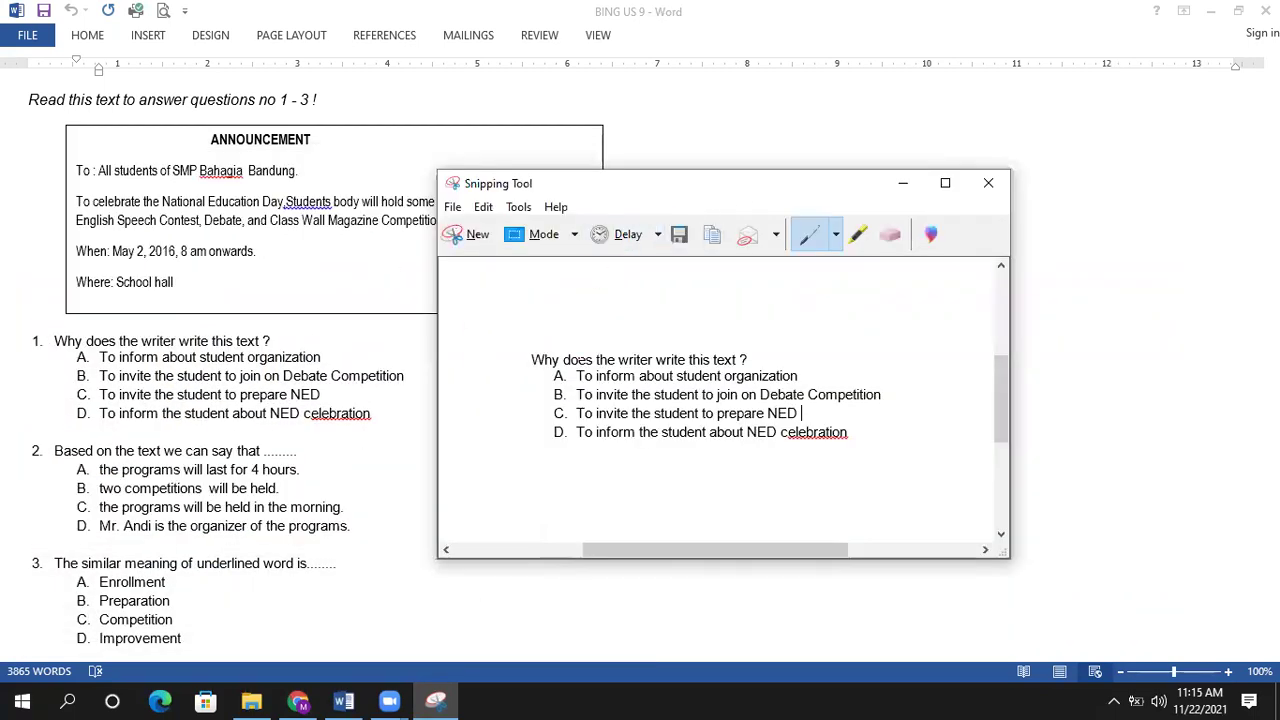
left_click(473, 240)
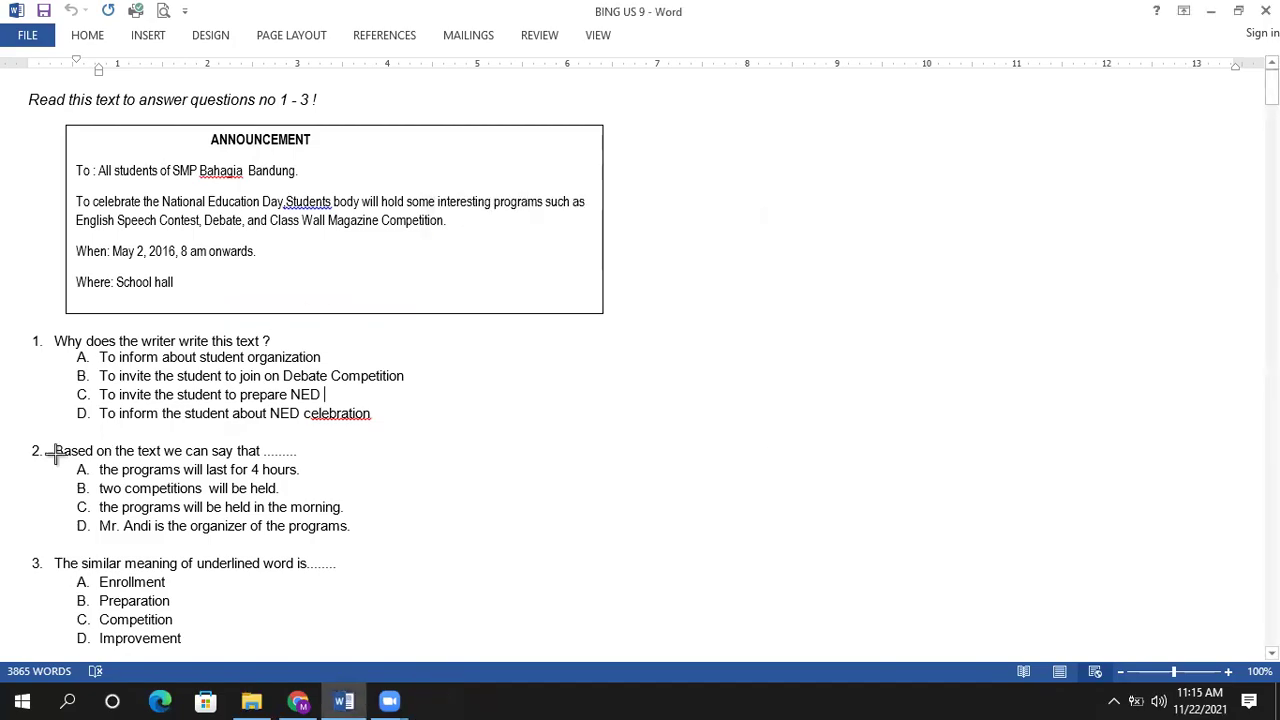
left_click_drag(50, 440, 377, 543)
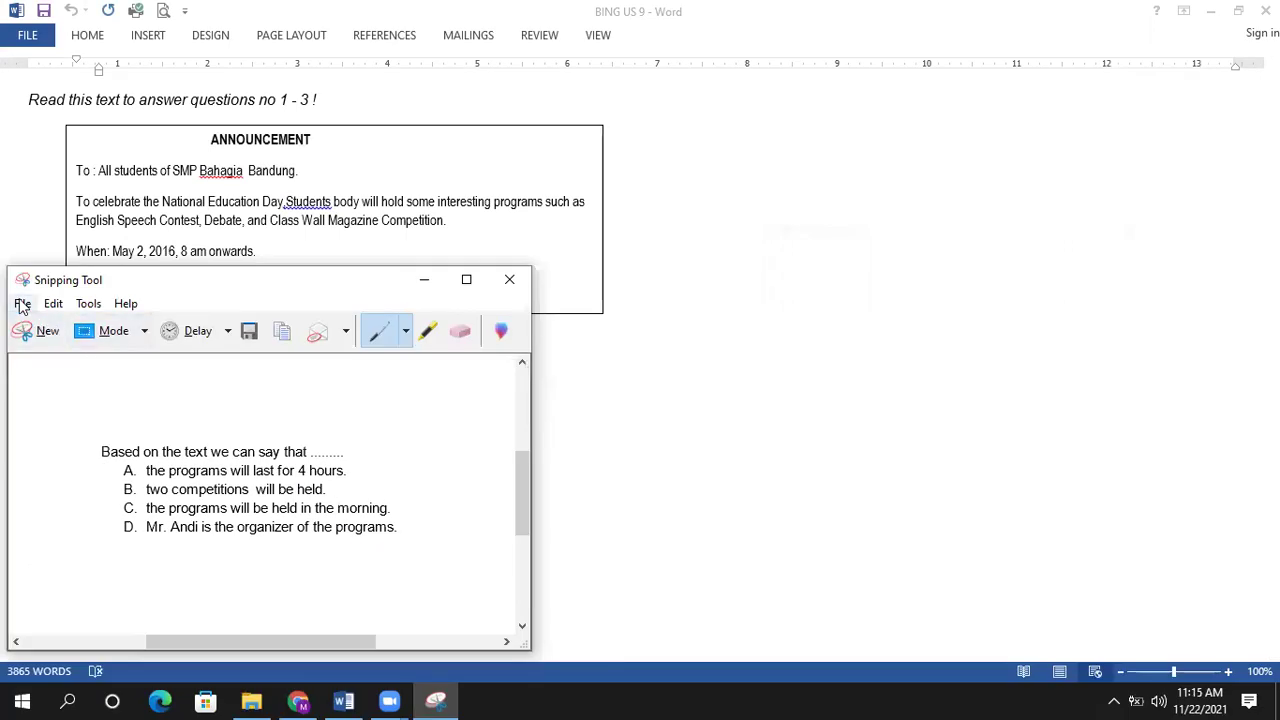
left_click(22, 304)
left_click(69, 352)
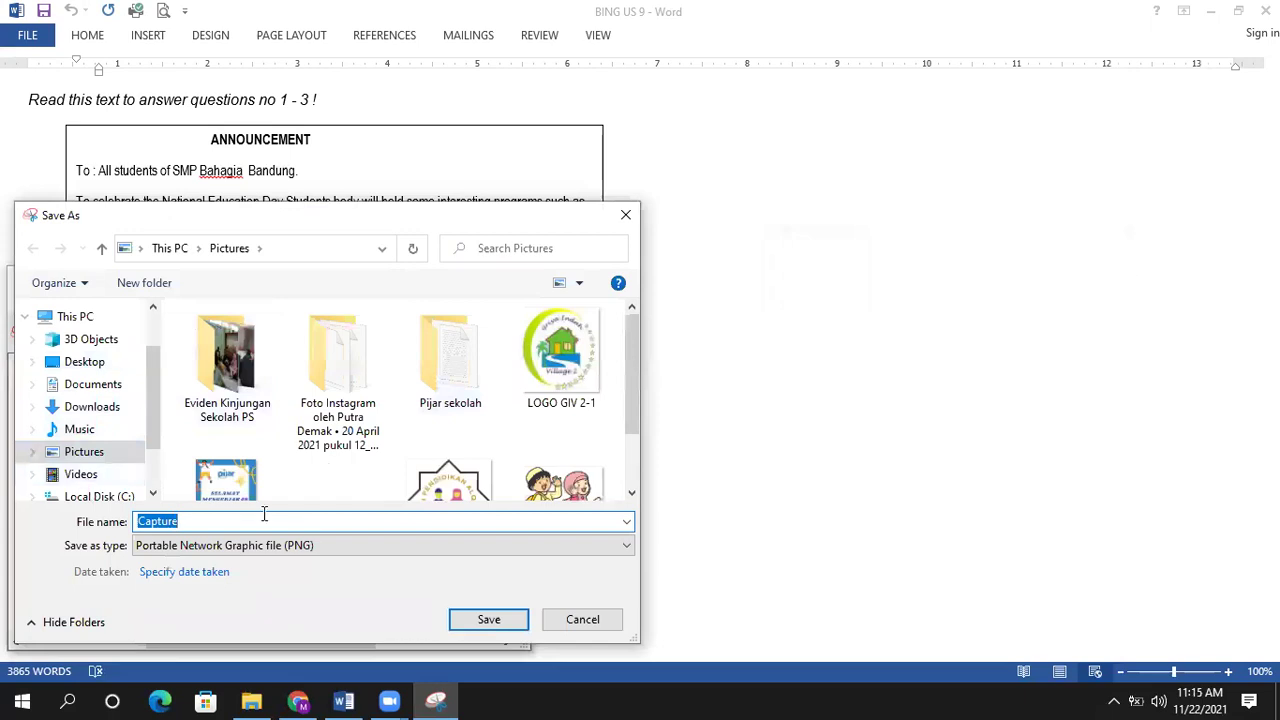
type("soal 2")
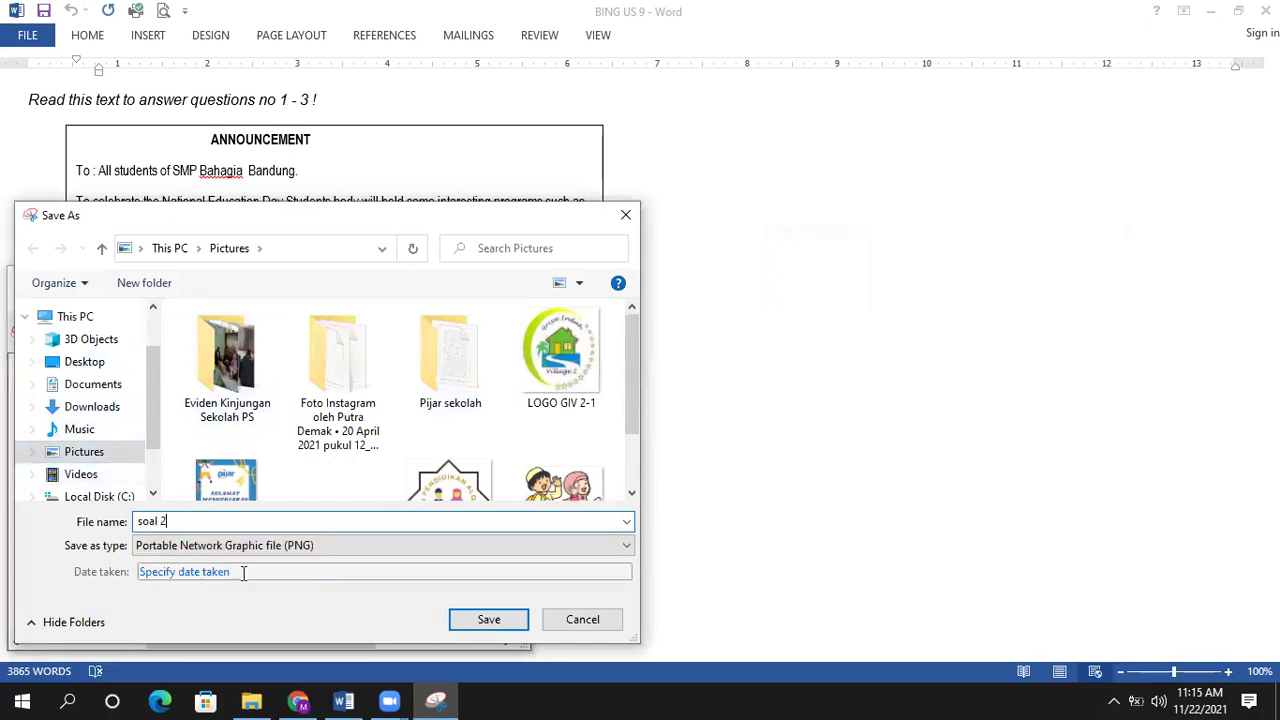
left_click(488, 619)
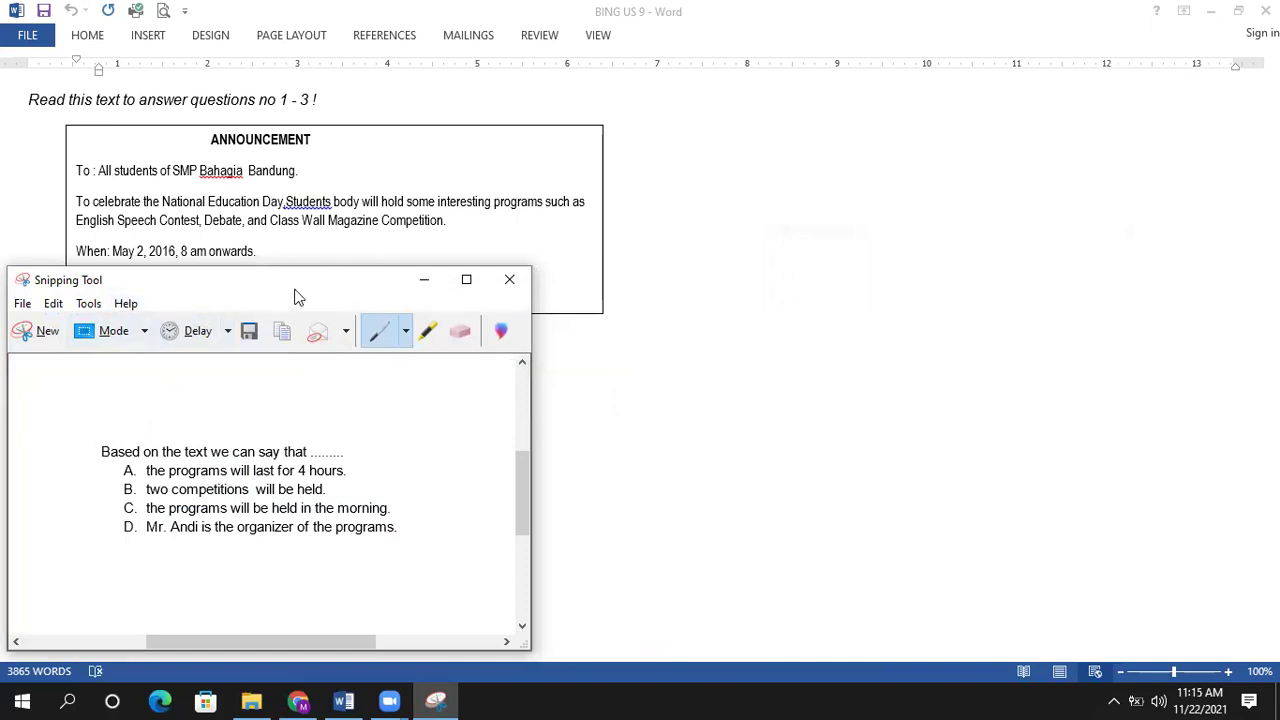
Capture question 3 with its four answer options, save the snip as a PNG named "soal 3" in Pictures, and move Snipping Tool aside
left_click_drag(295, 292, 850, 218)
left_click(590, 257)
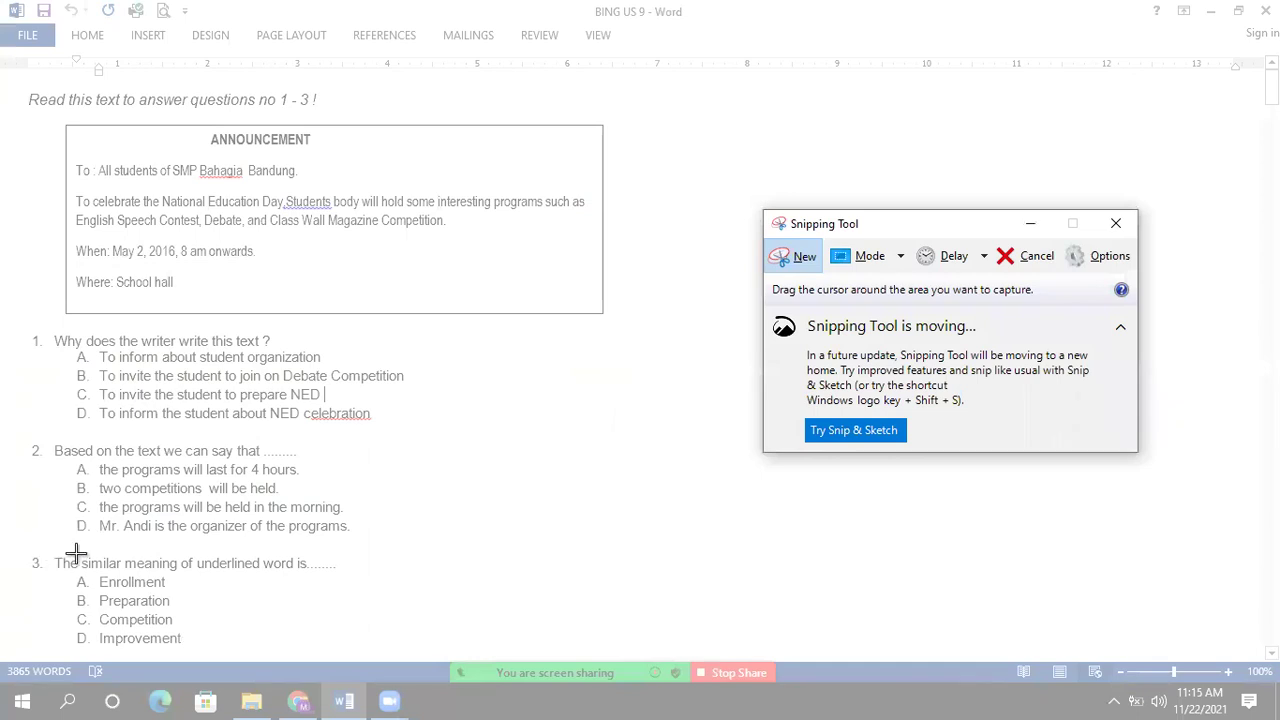
left_click_drag(54, 557, 368, 647)
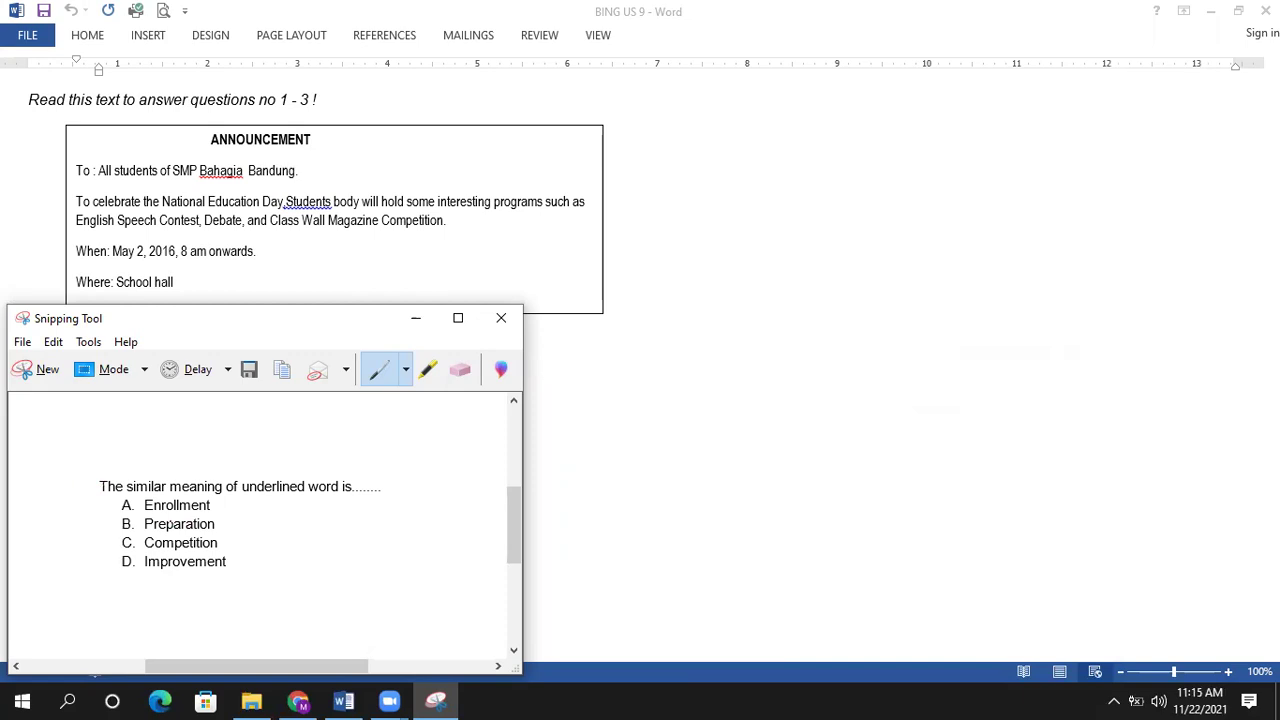
left_click(24, 370)
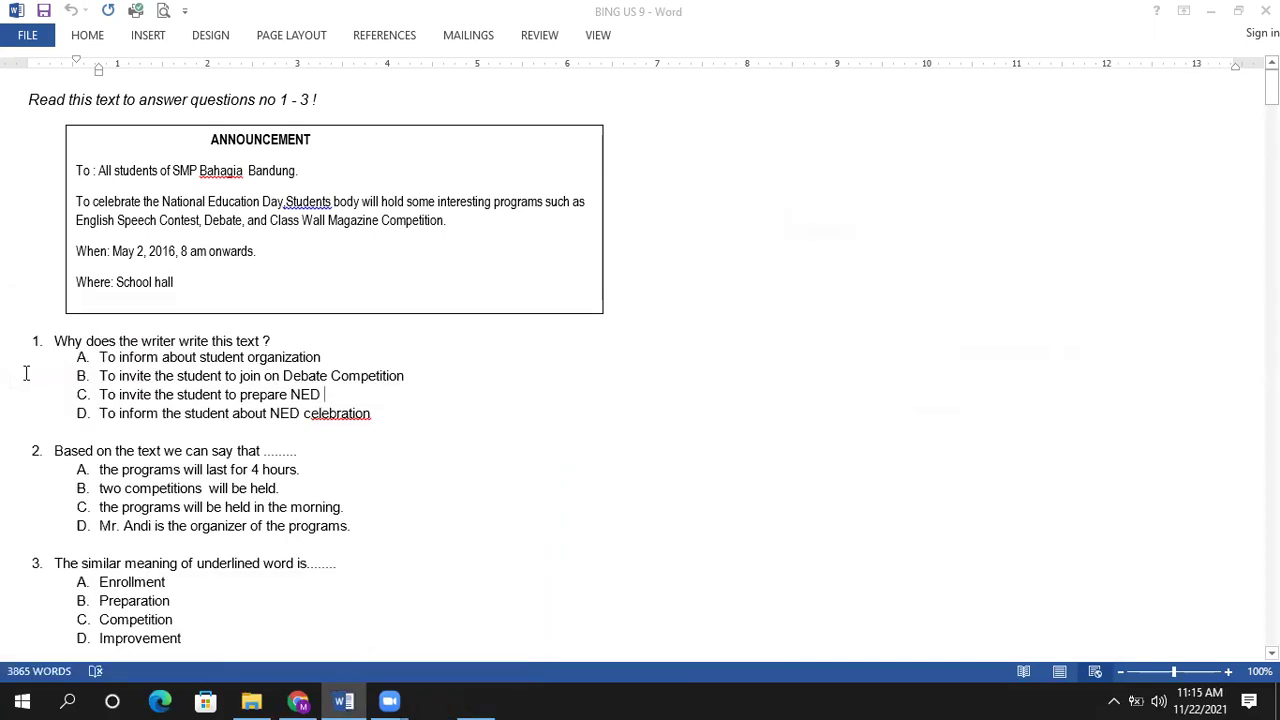
left_click_drag(48, 545, 383, 651)
left_click(22, 335)
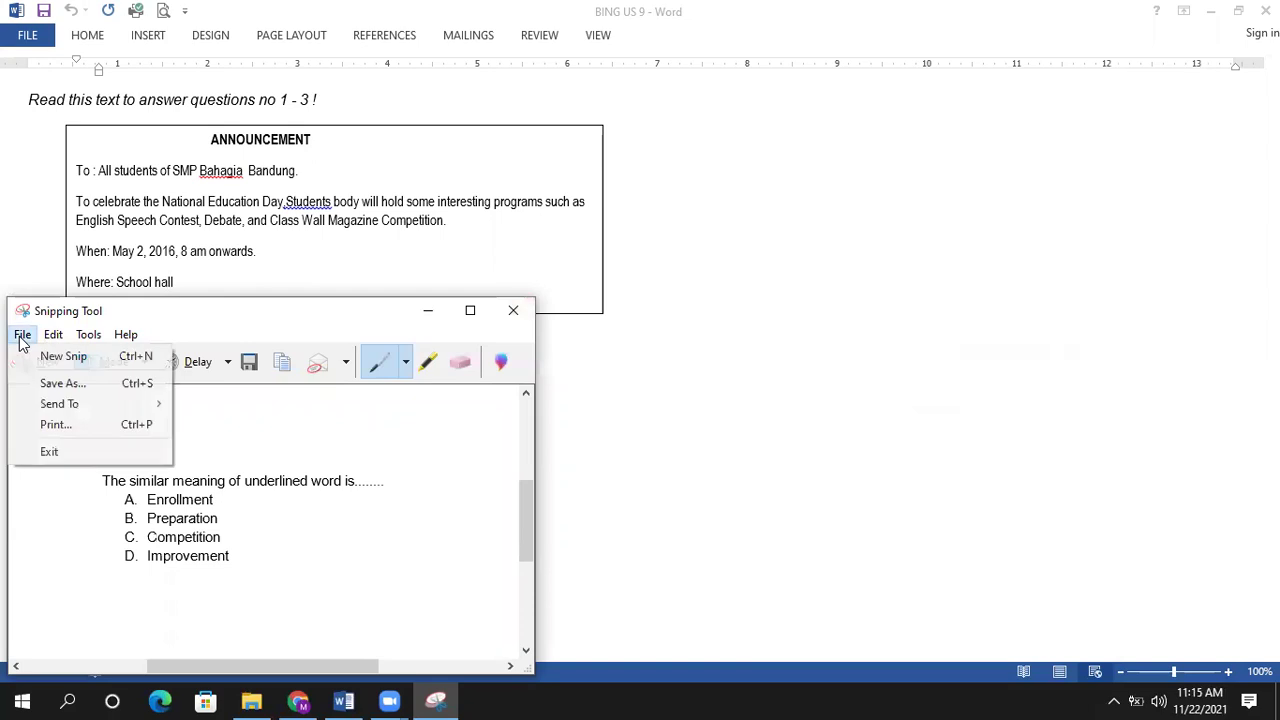
left_click(64, 384)
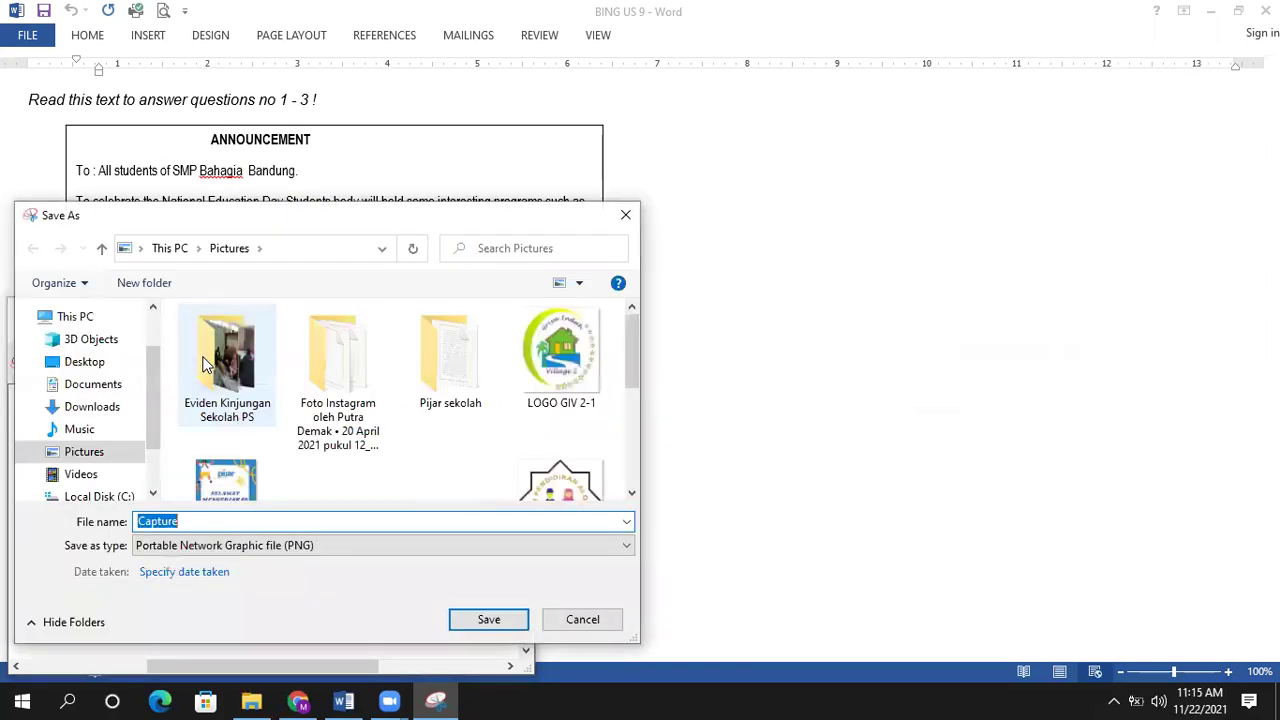
type("soal 3")
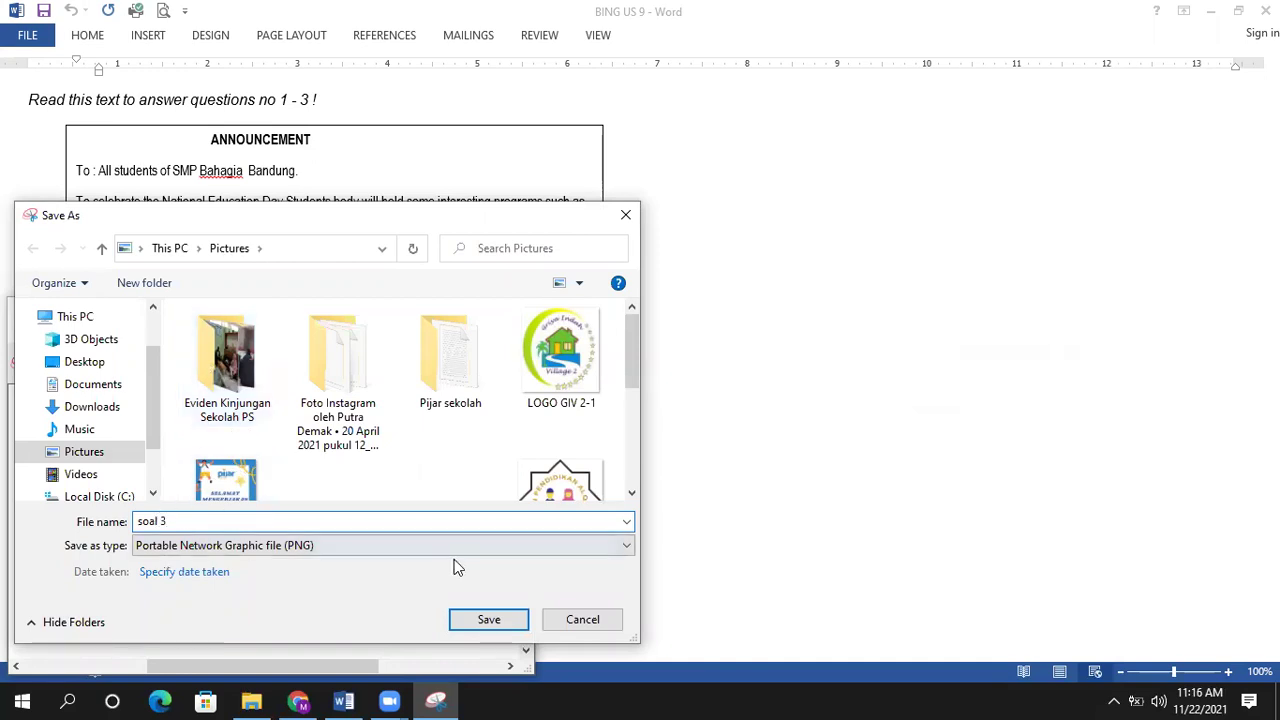
left_click(489, 620)
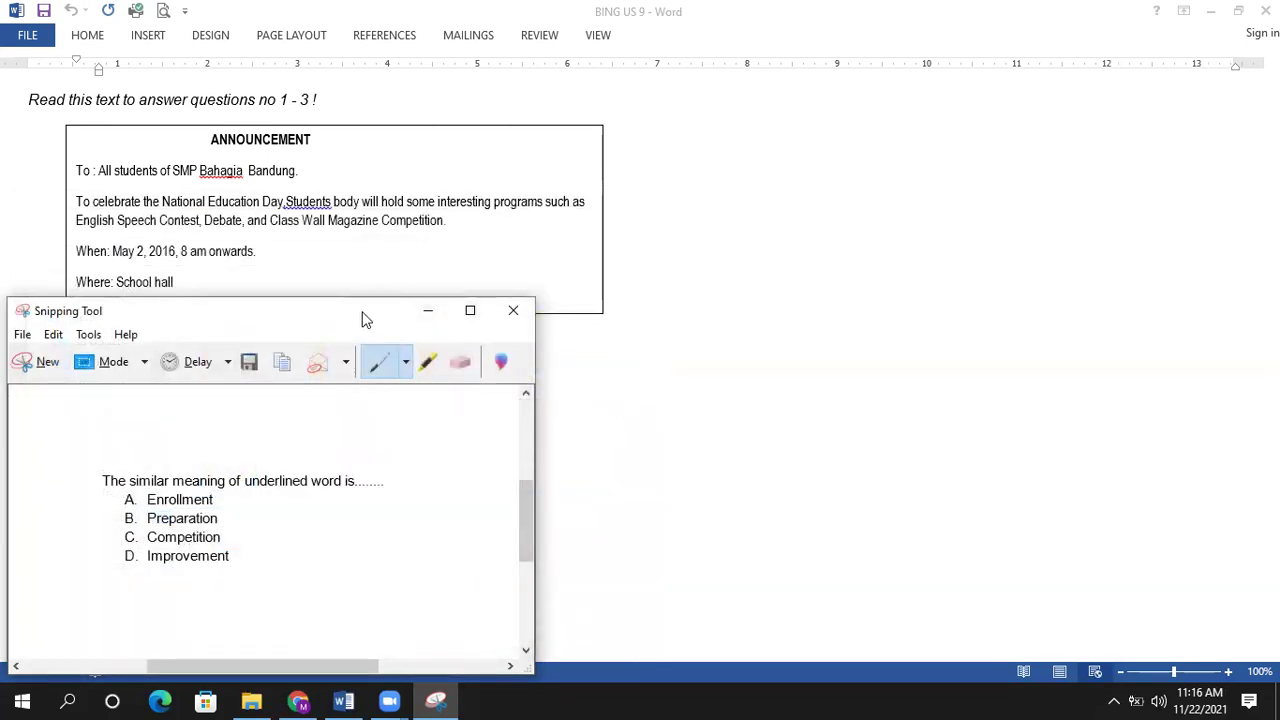
left_click_drag(363, 318, 961, 203)
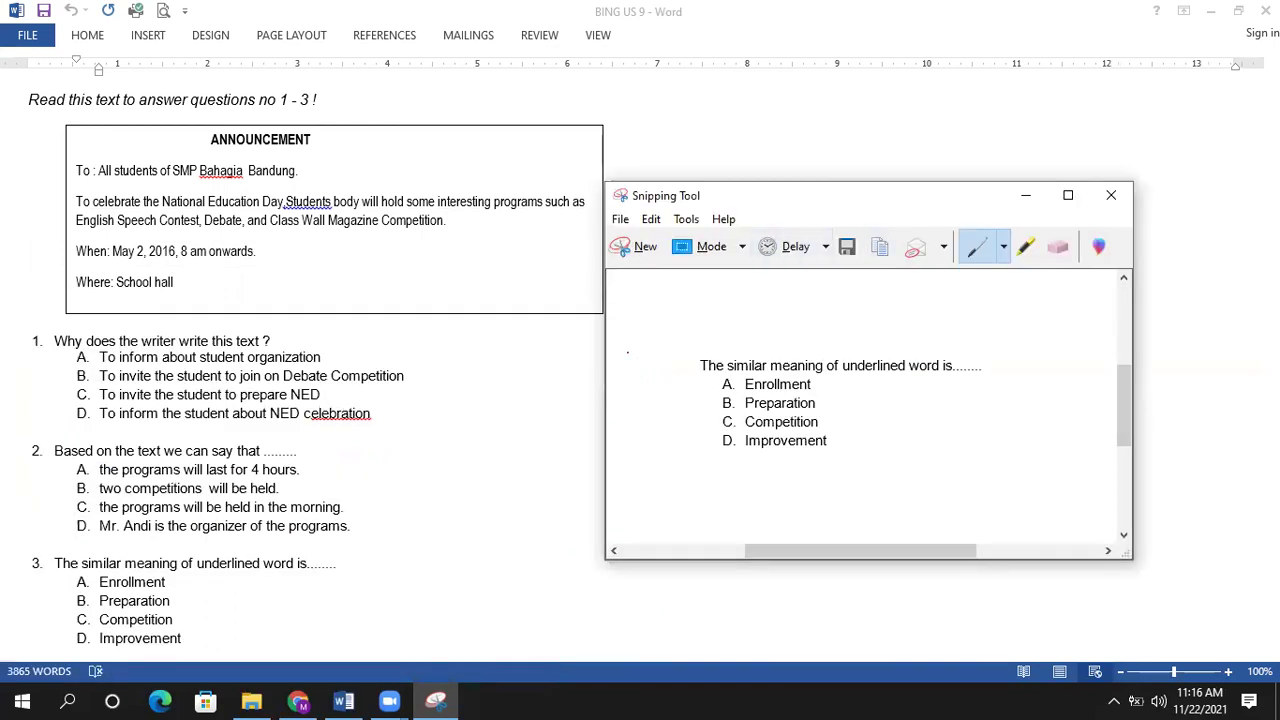
Switch to the Pijar Sekolah question form in Chrome and start a file upload for an image in the Soal editor
key("alt+Tab")
key("alt+Tab")
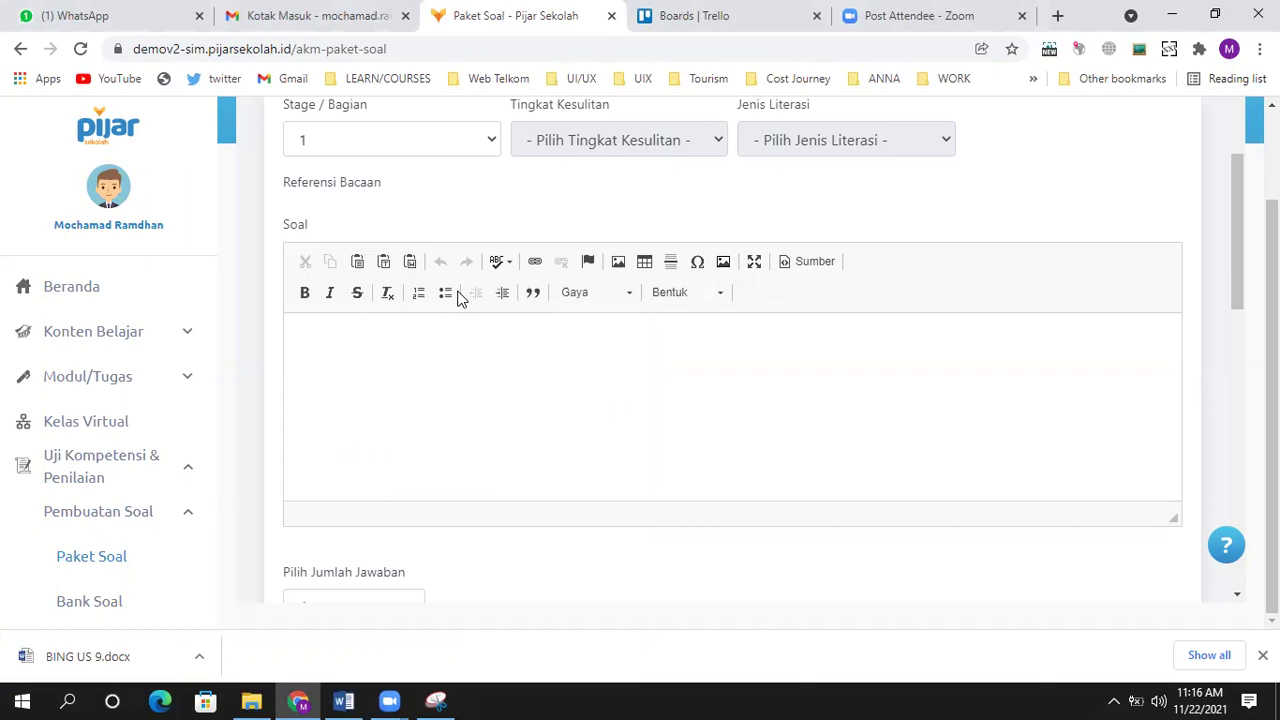
left_click(724, 264)
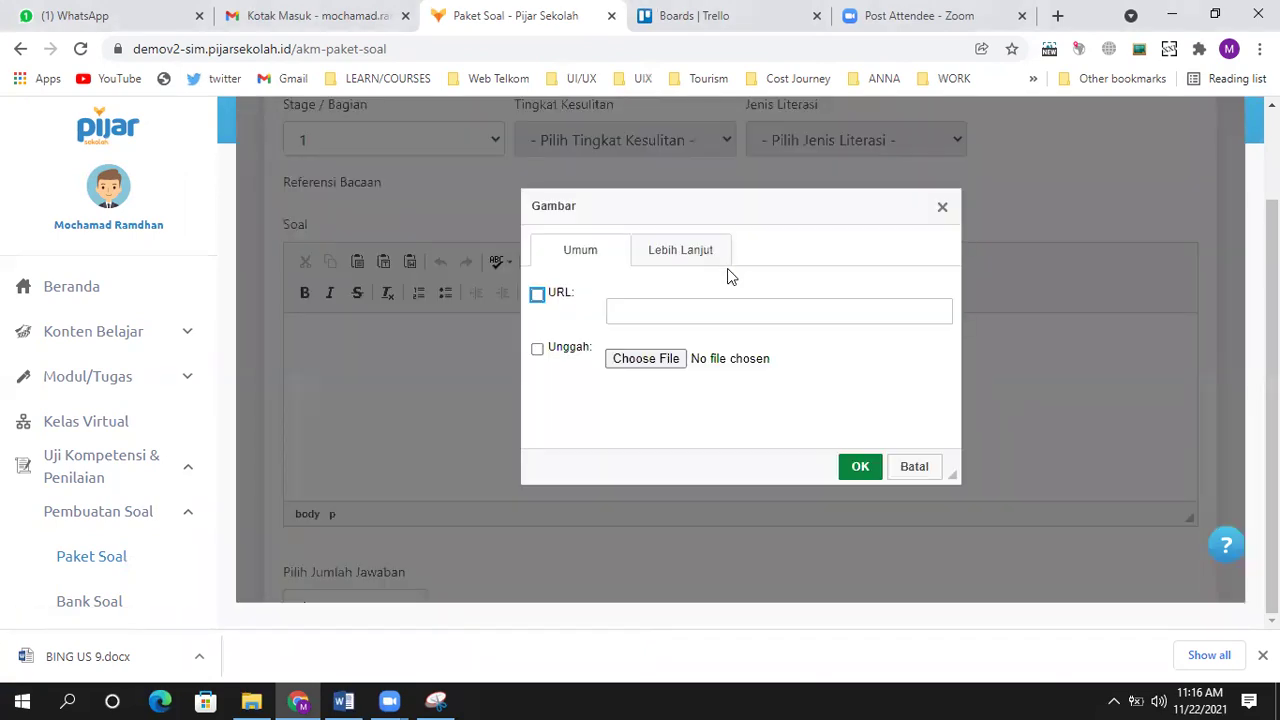
left_click(943, 209)
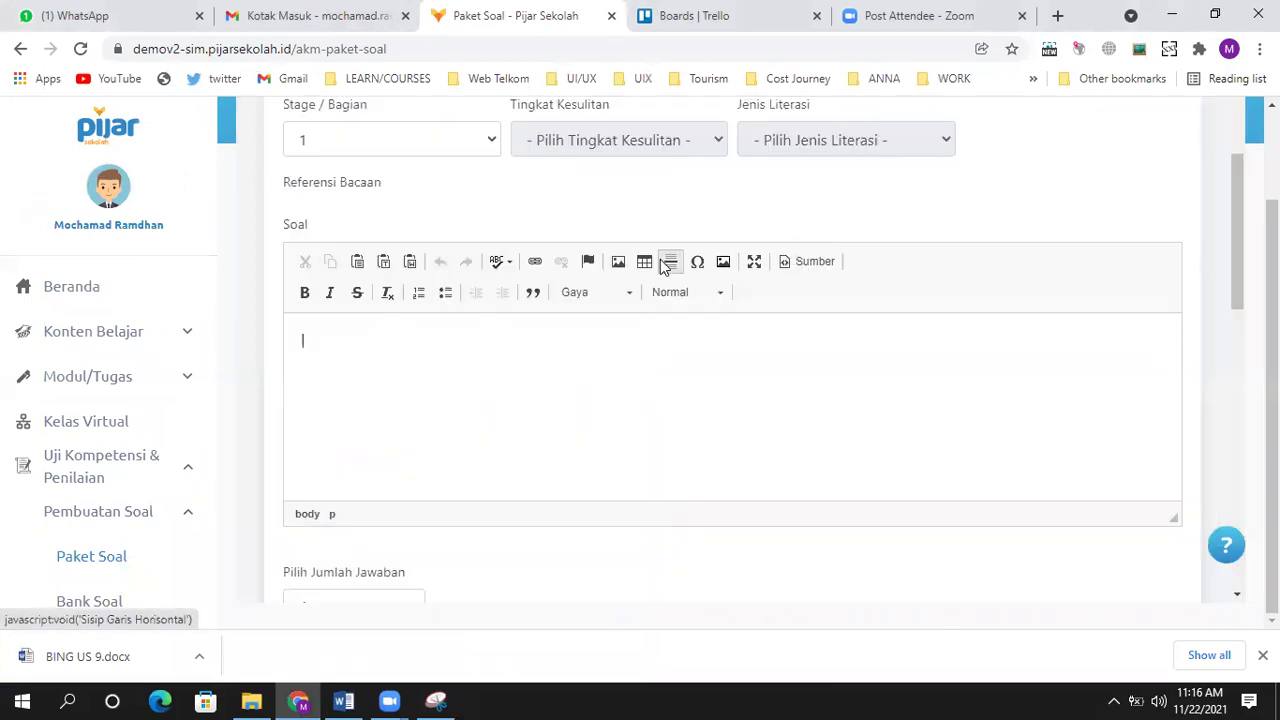
left_click(724, 264)
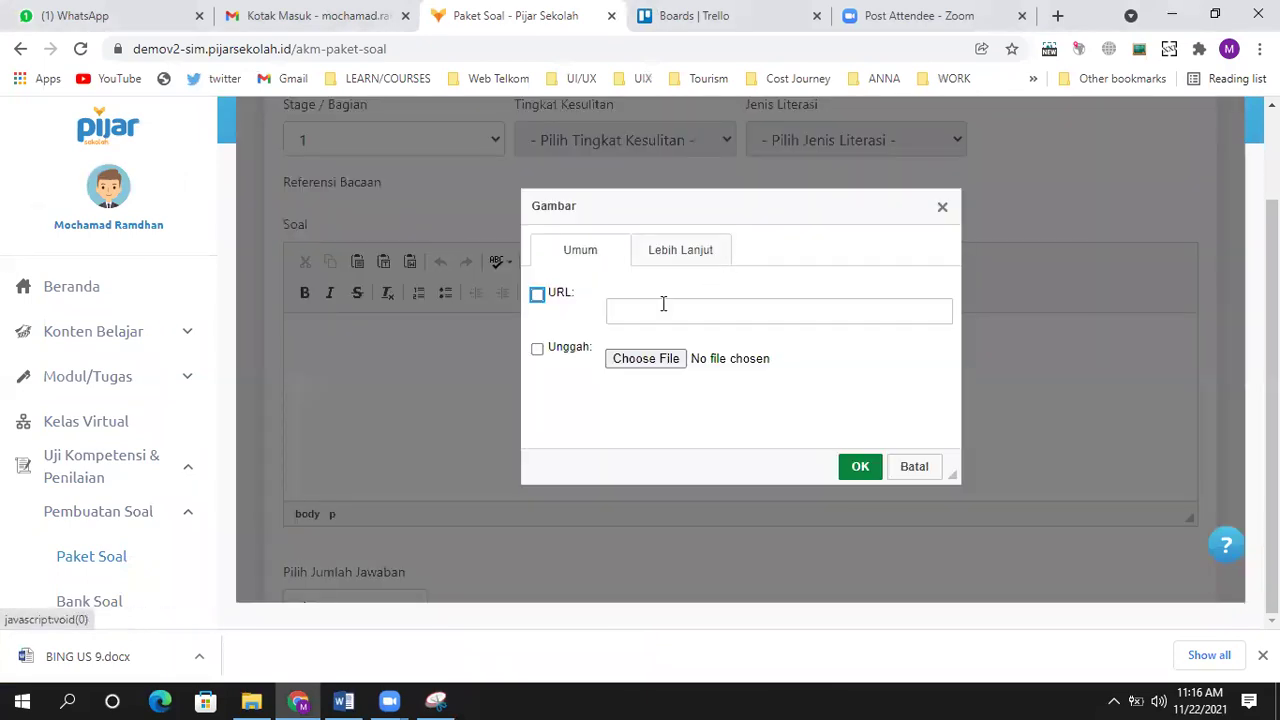
left_click(538, 350)
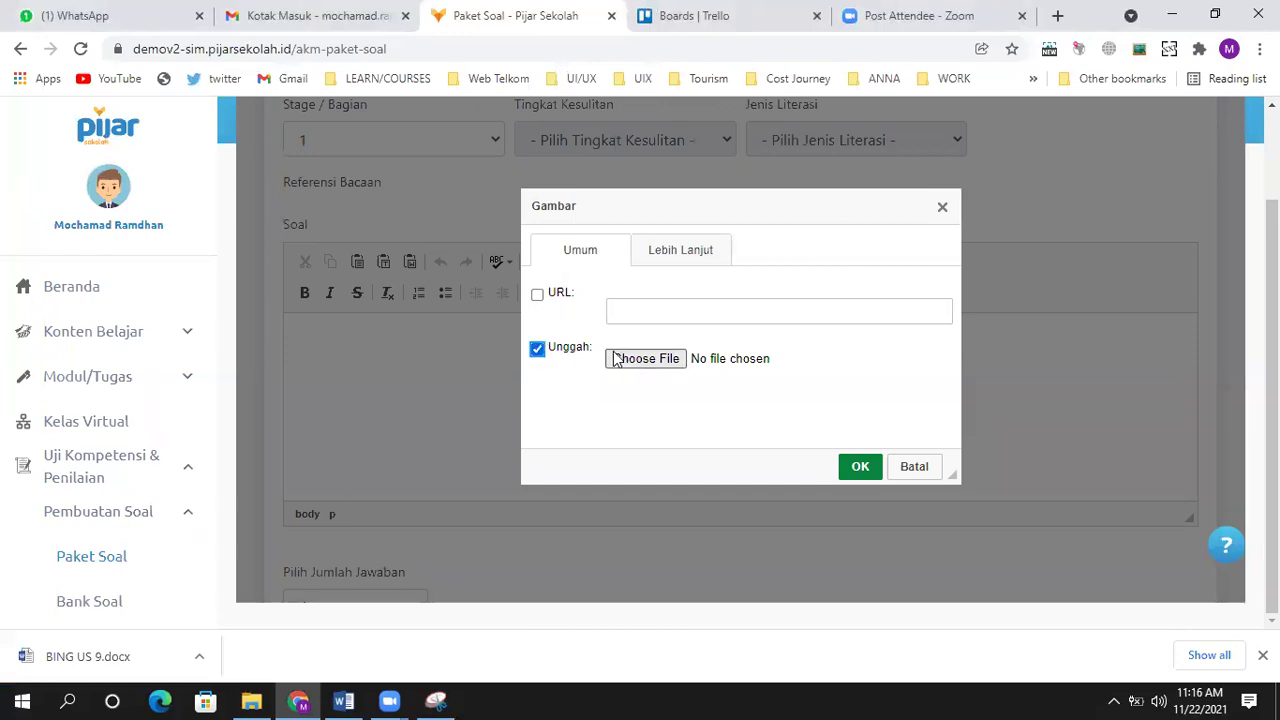
left_click(636, 360)
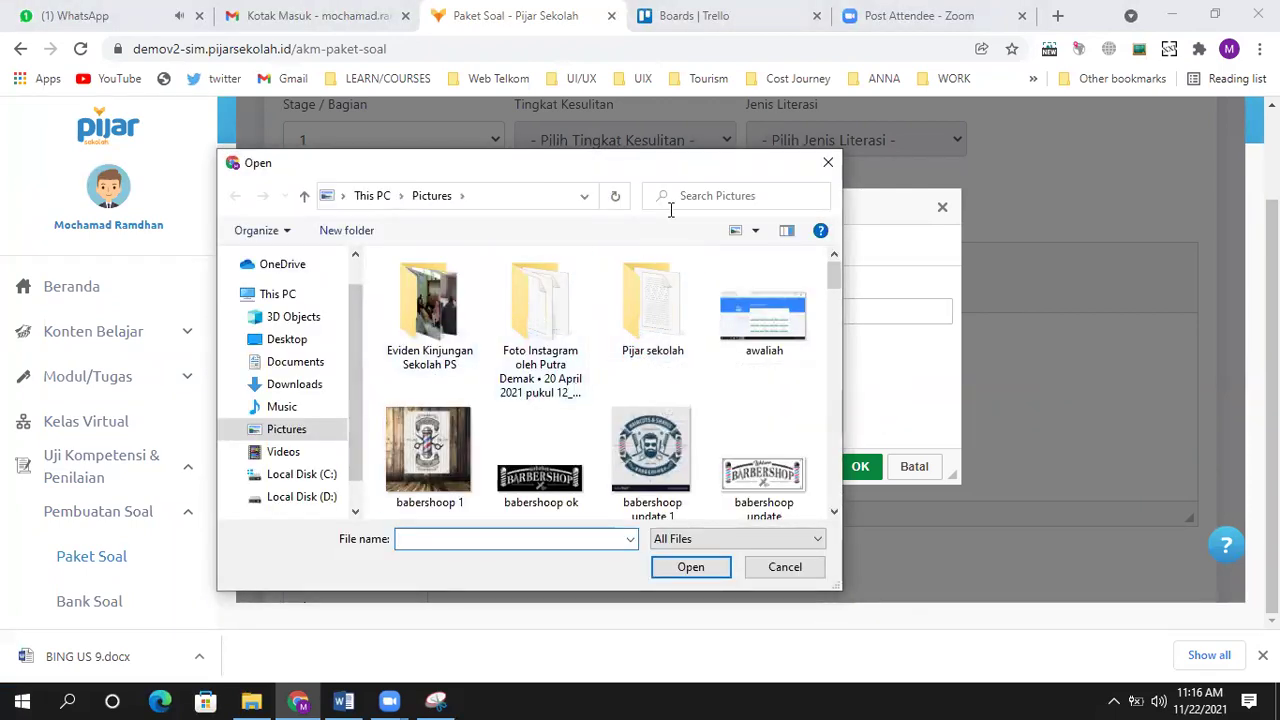
Search Pictures for "soal 1" and insert that PNG into the Soal editor
type("s")
left_click(724, 196)
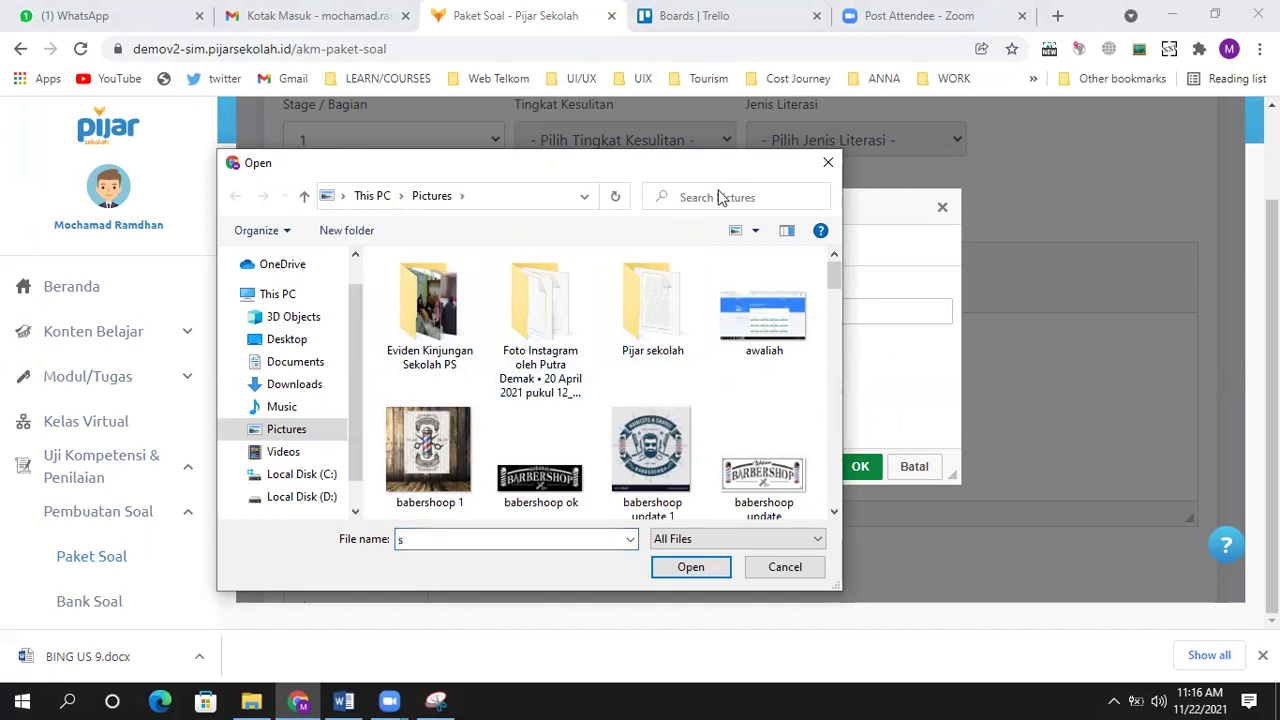
type("soal ")
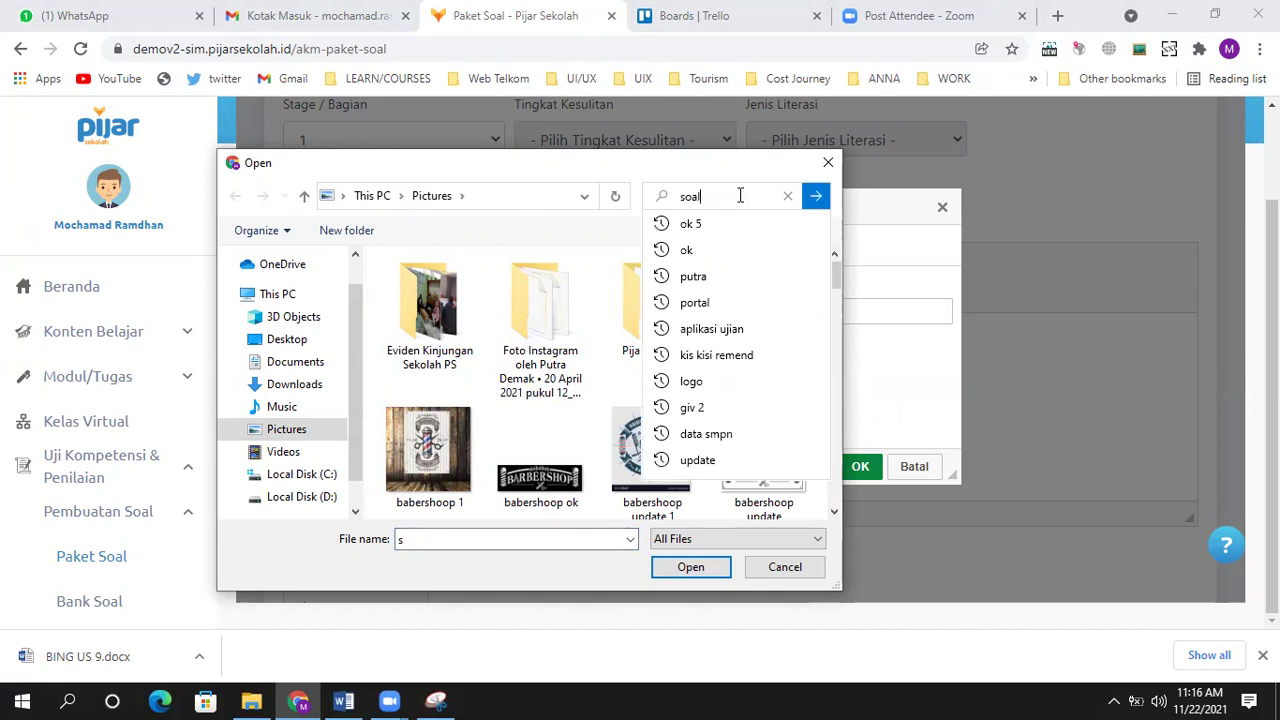
type("1")
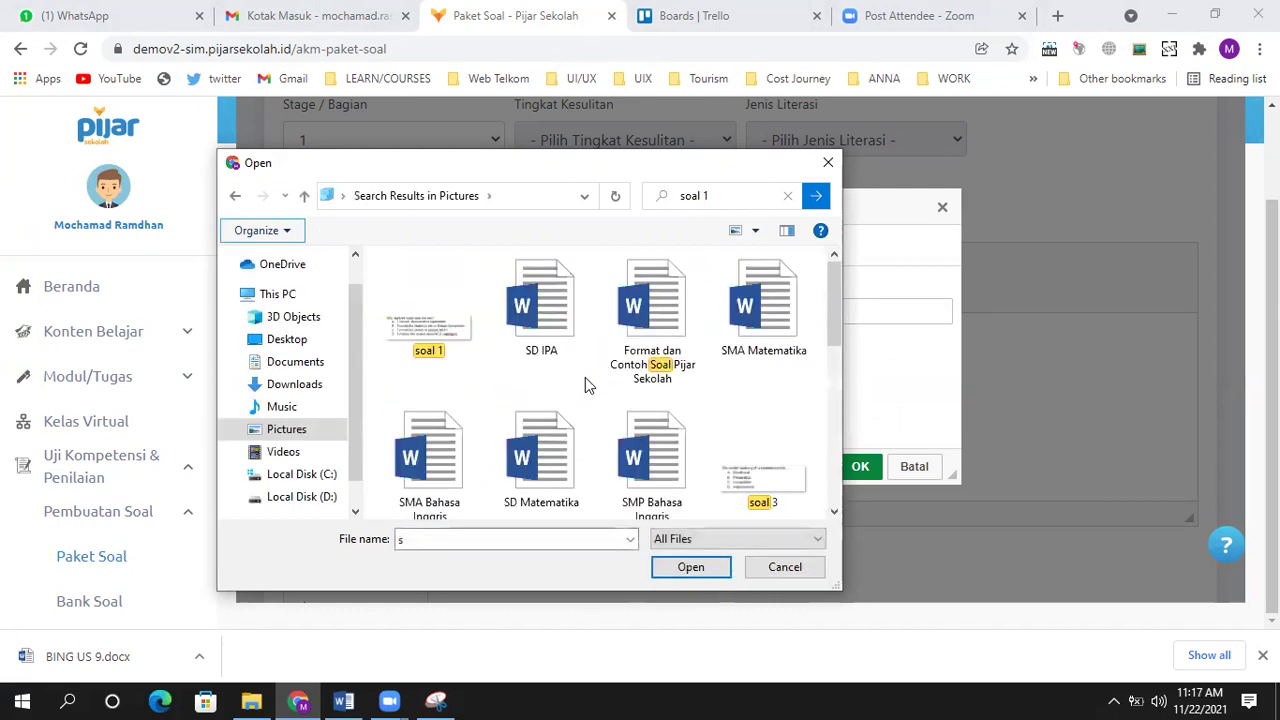
left_click(430, 332)
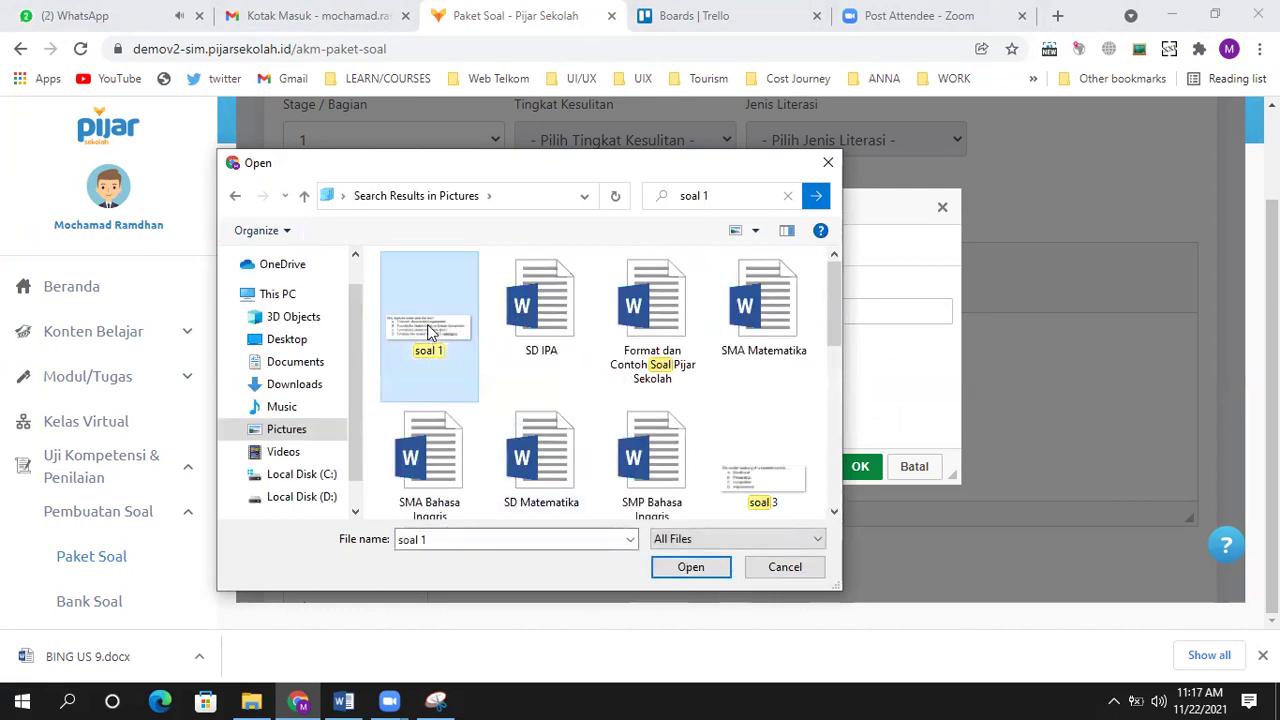
left_click(686, 567)
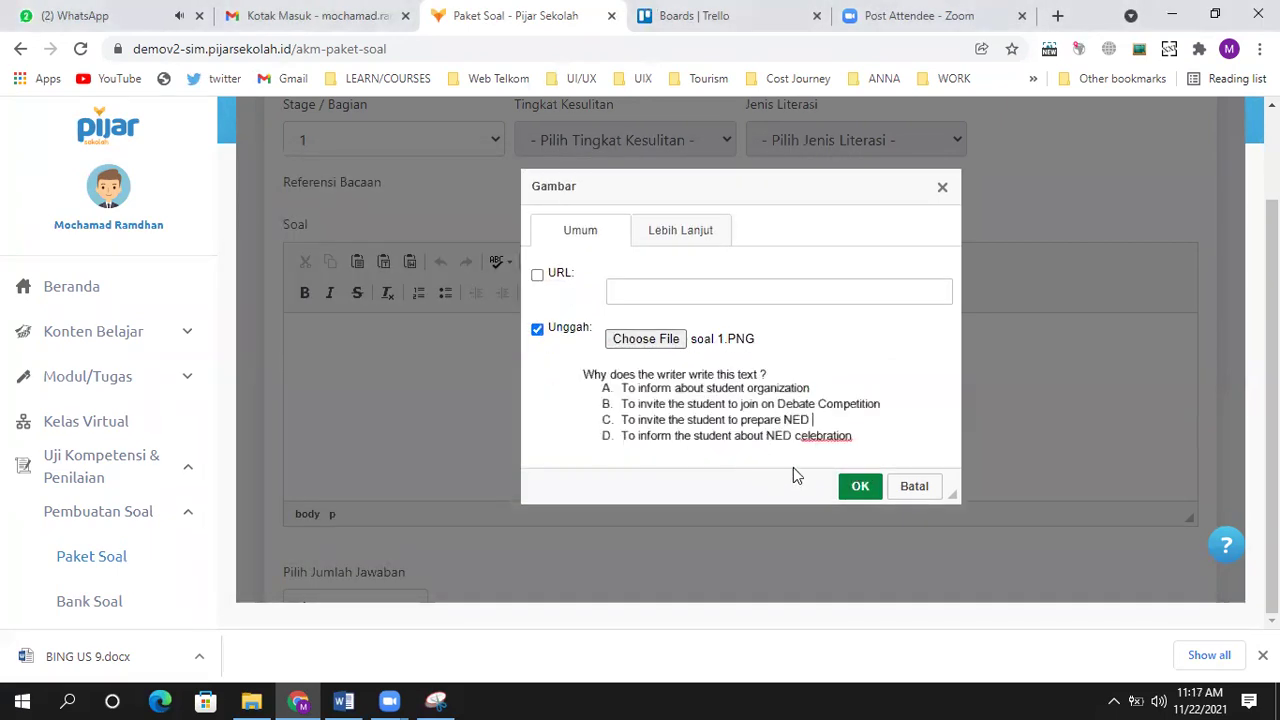
left_click(858, 486)
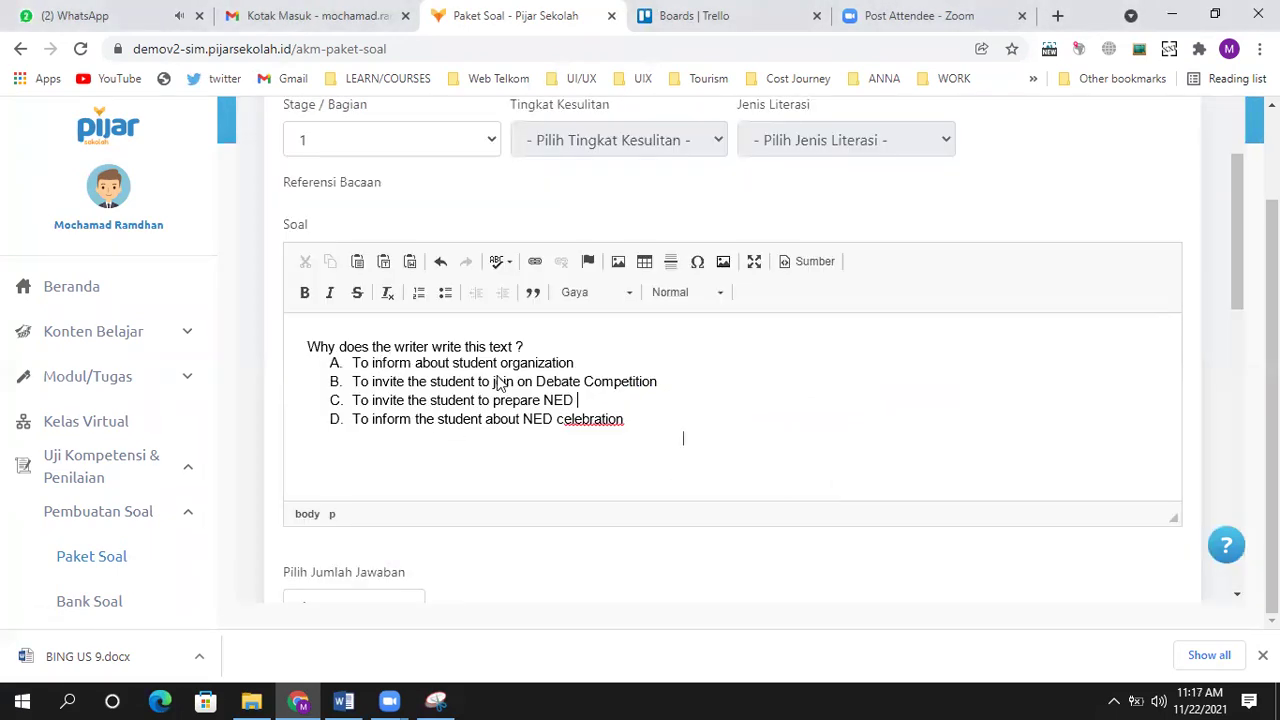
Resize the inserted question image to a width of 360 with the ratio locked
left_click(544, 395)
left_click(817, 390)
left_click(416, 388)
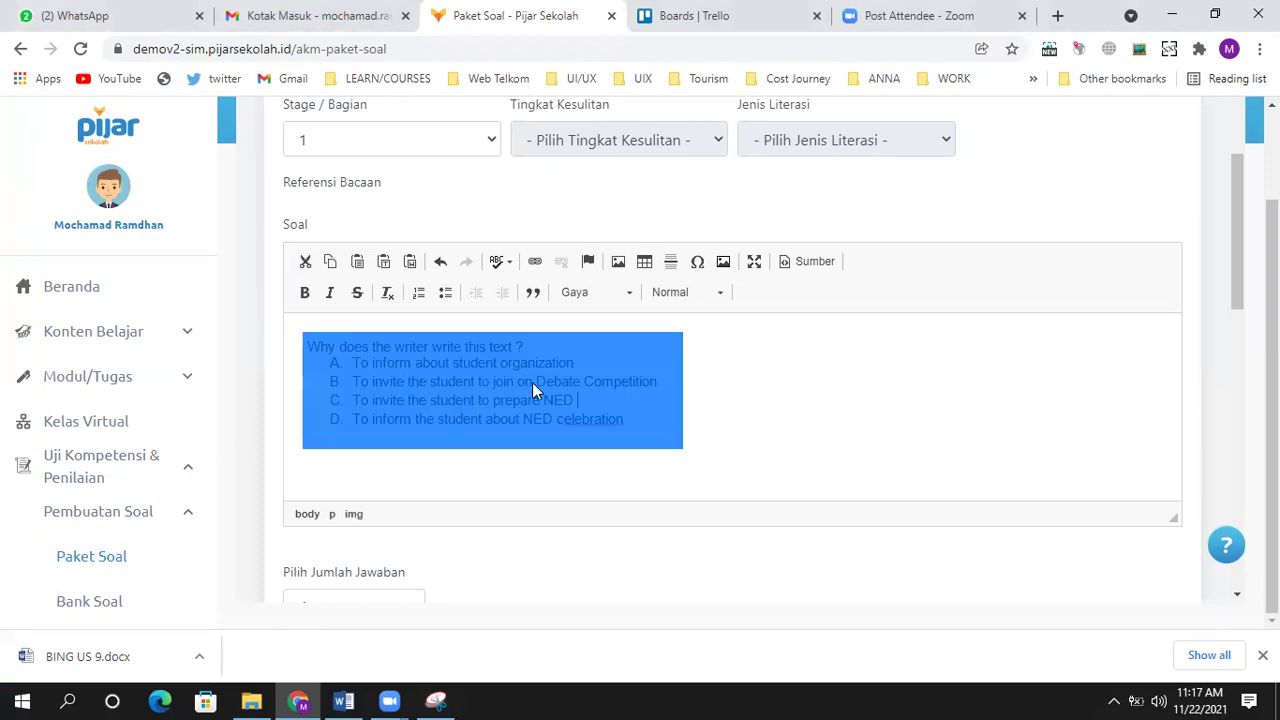
double_click(506, 377)
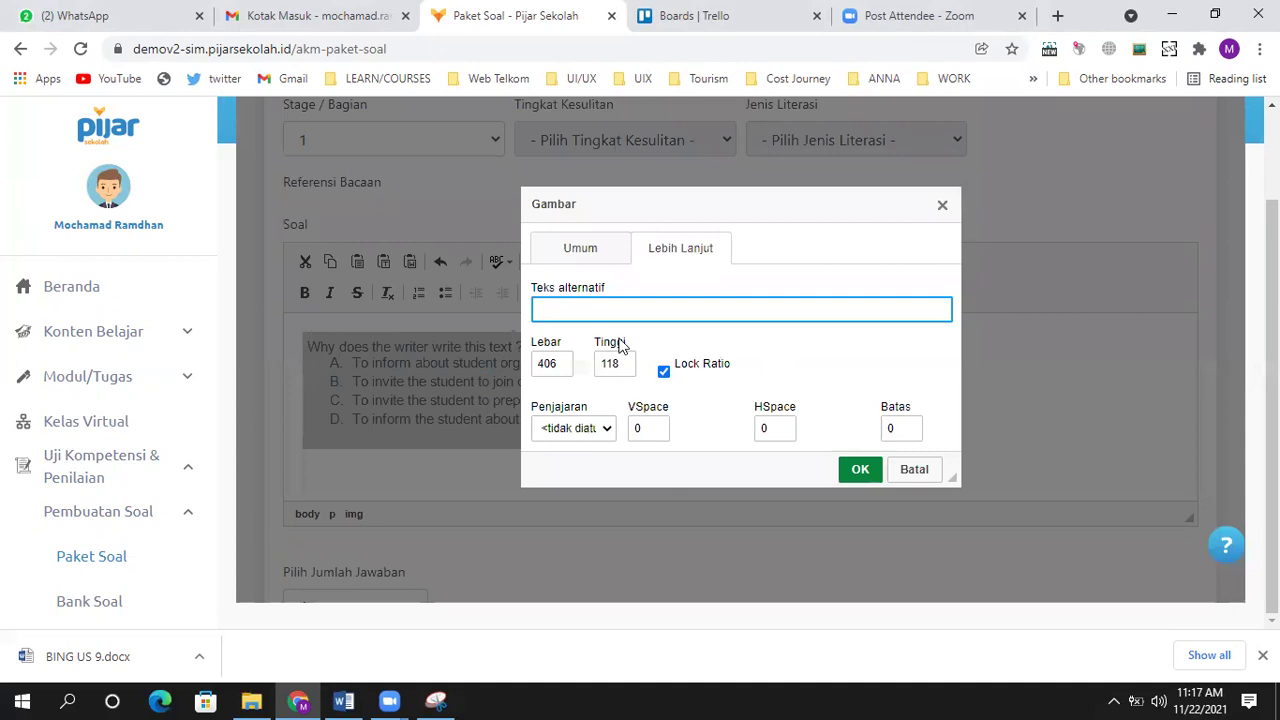
left_click(566, 364)
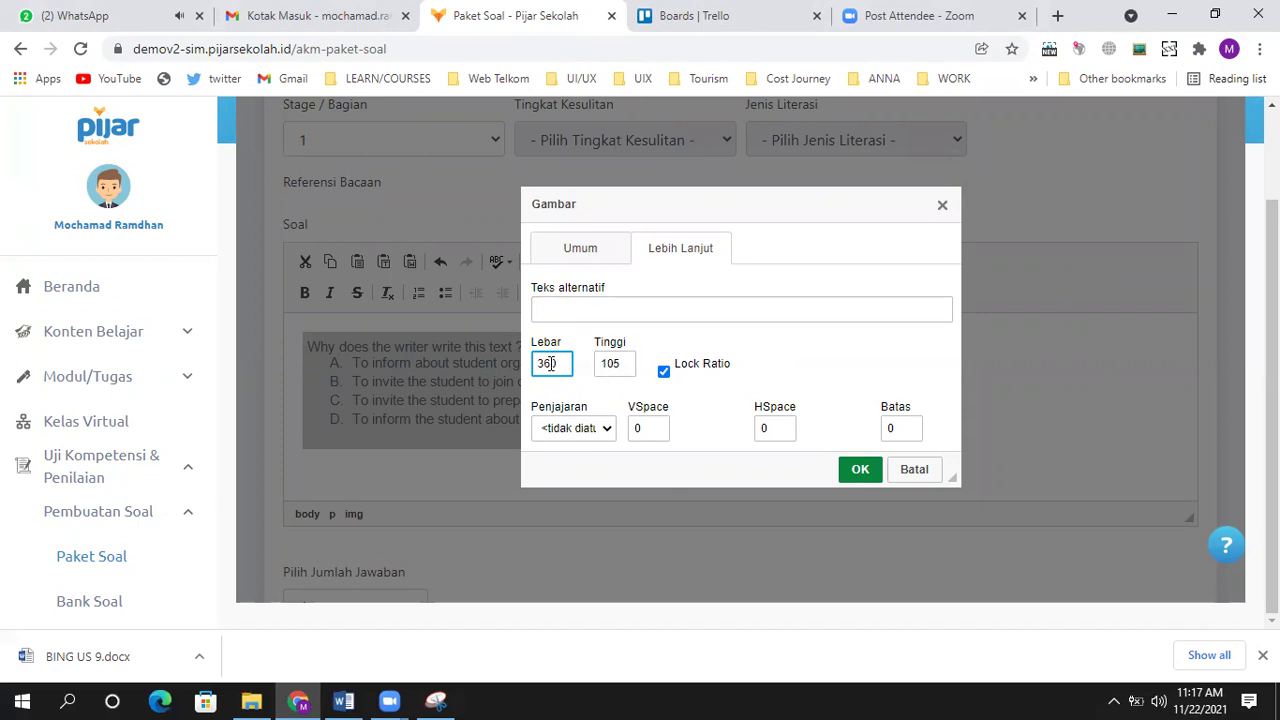
left_click(857, 469)
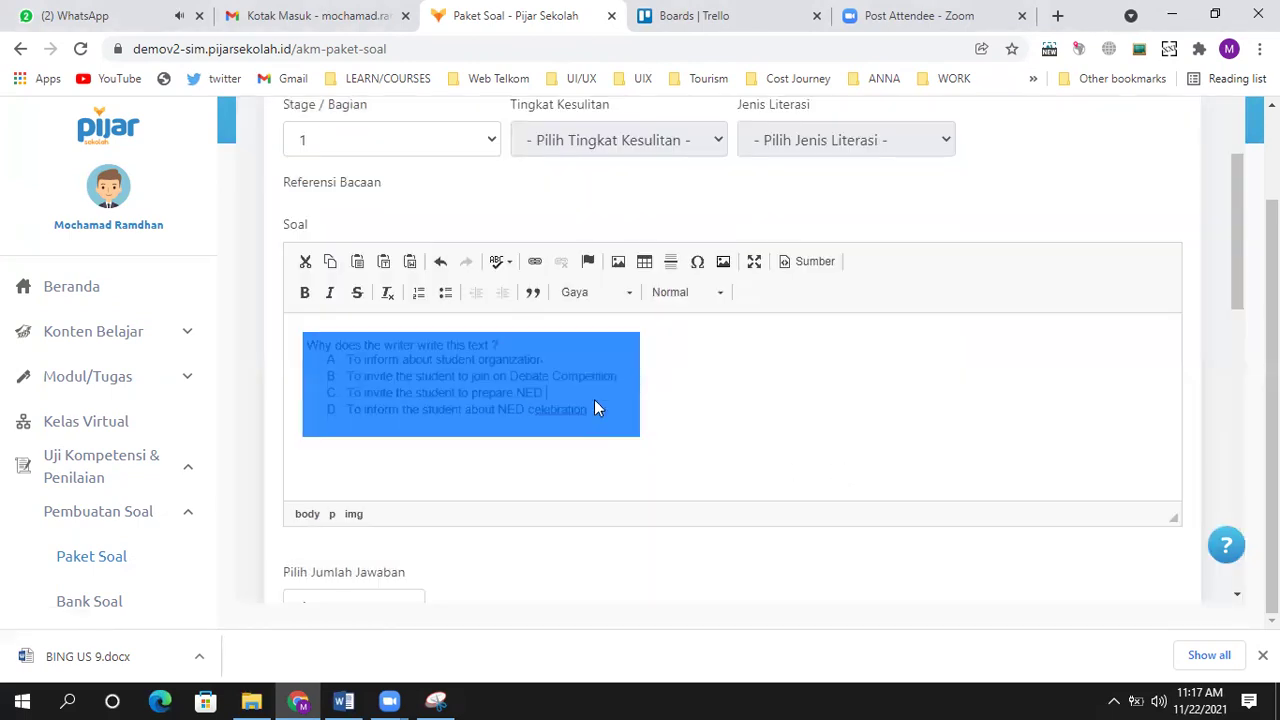
left_click(704, 405)
Enter the letters A, B, C and D in their matching answer editors and save the question
scroll(640, 390, "down", 2)
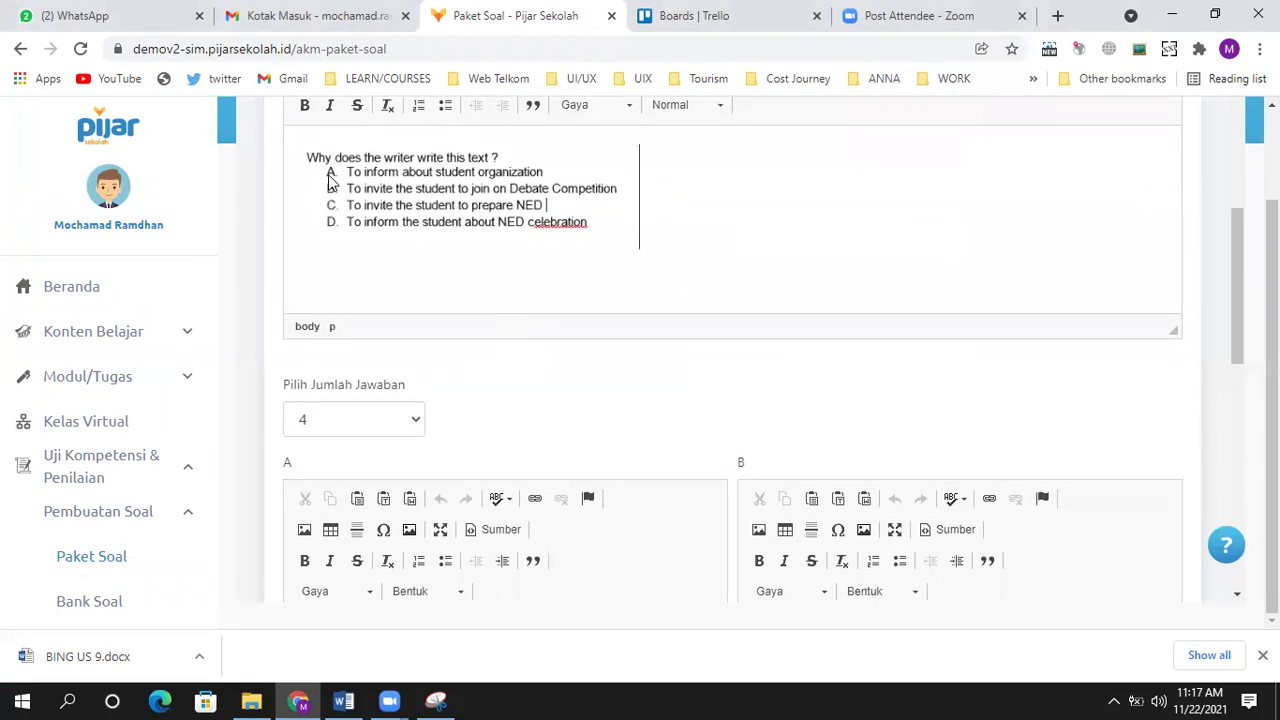
scroll(512, 400, "down", 2)
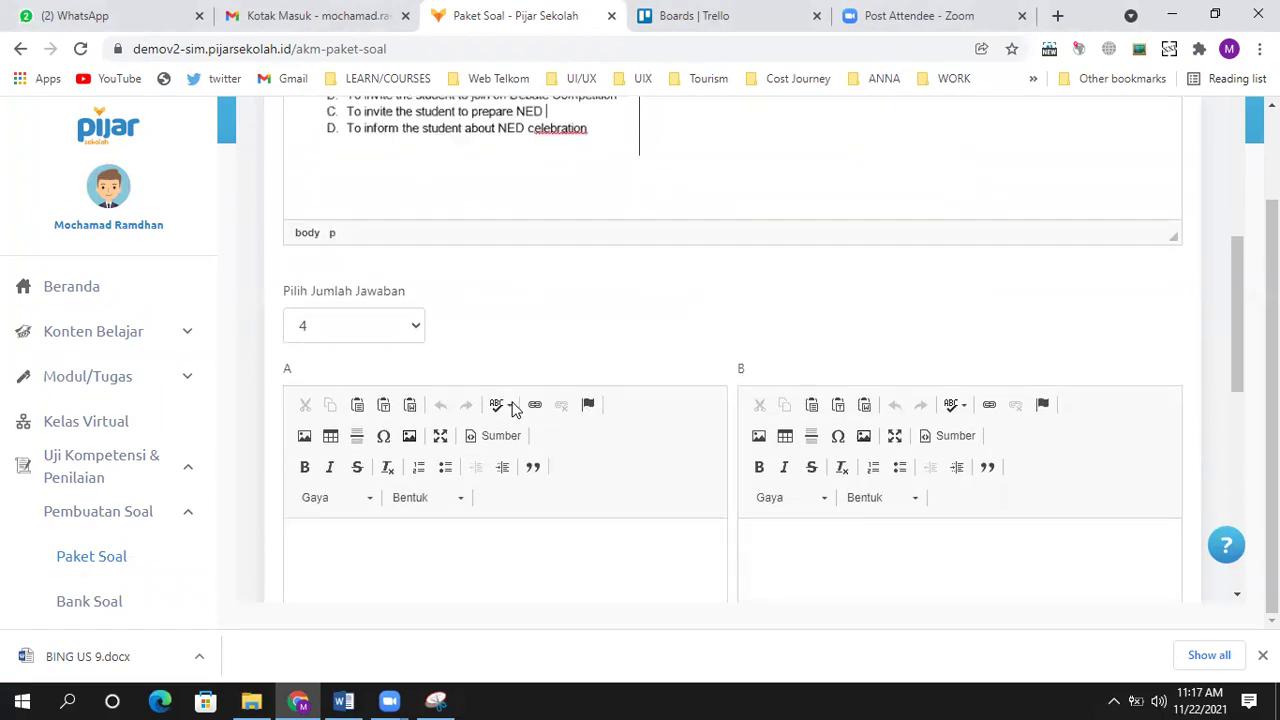
left_click(357, 451)
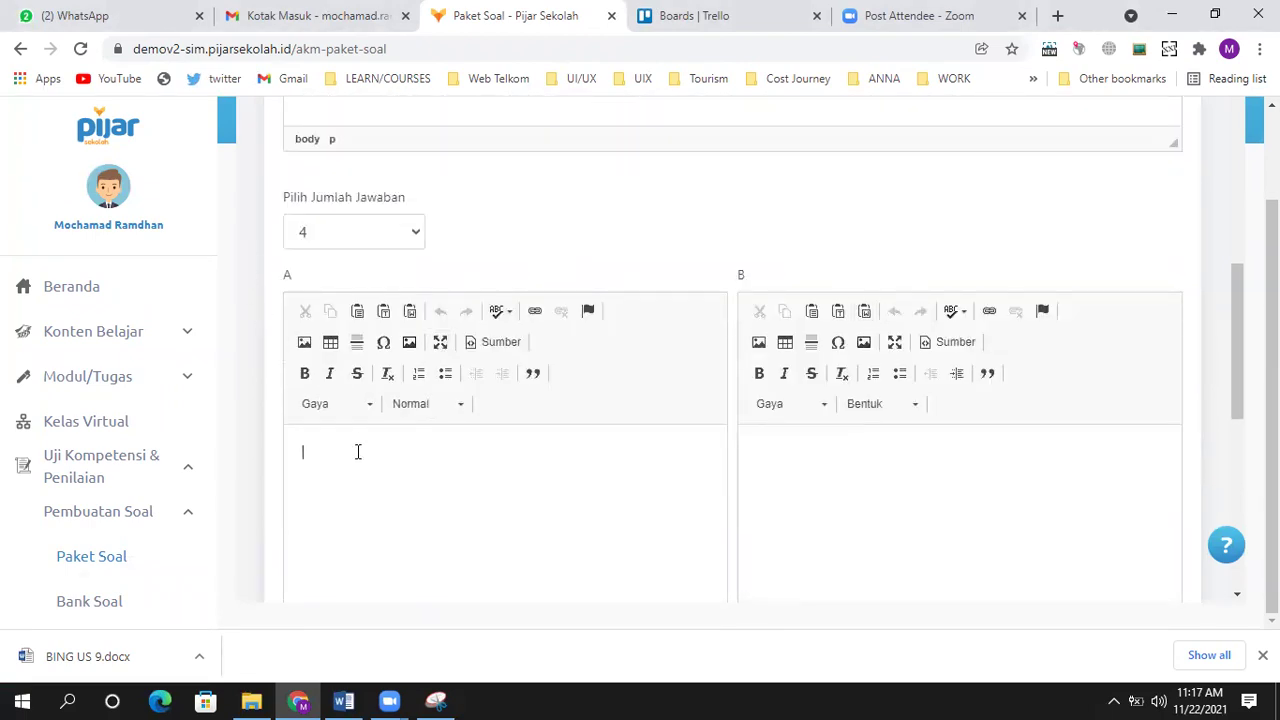
type("A")
left_click(783, 485)
type("B")
scroll(652, 509, "down", 4)
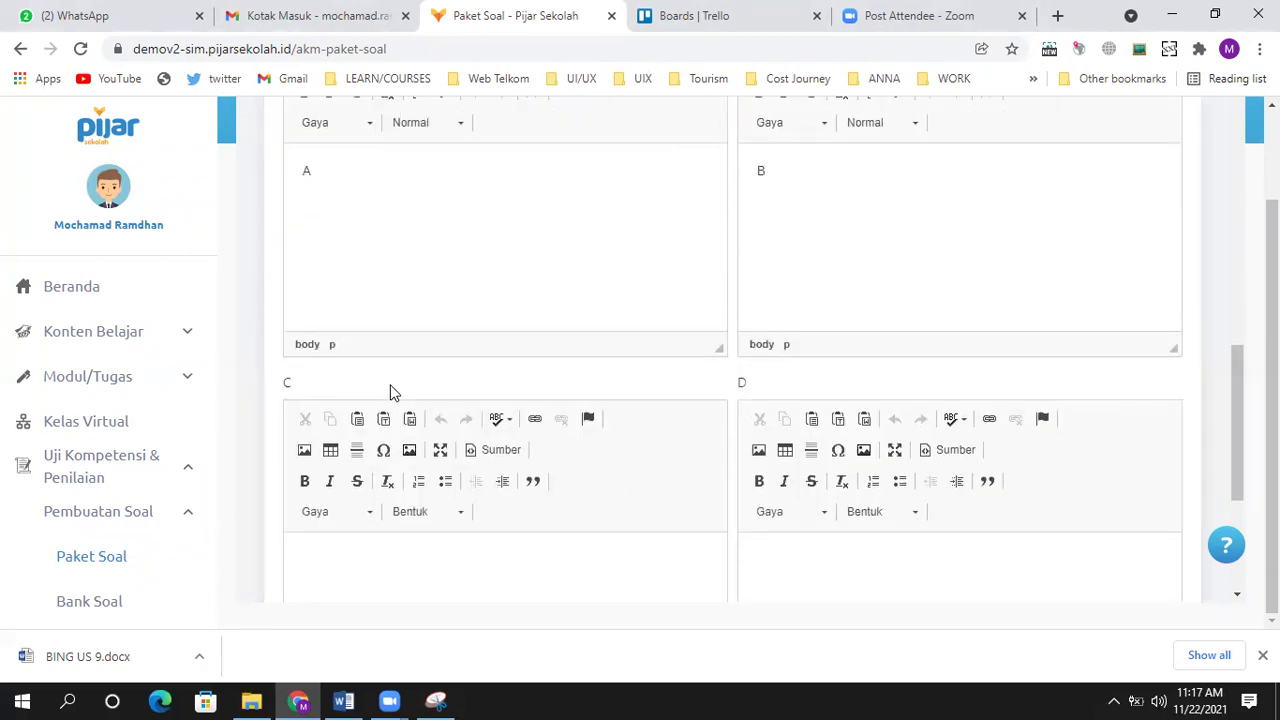
left_click(350, 478)
scroll(791, 511, "down", 3)
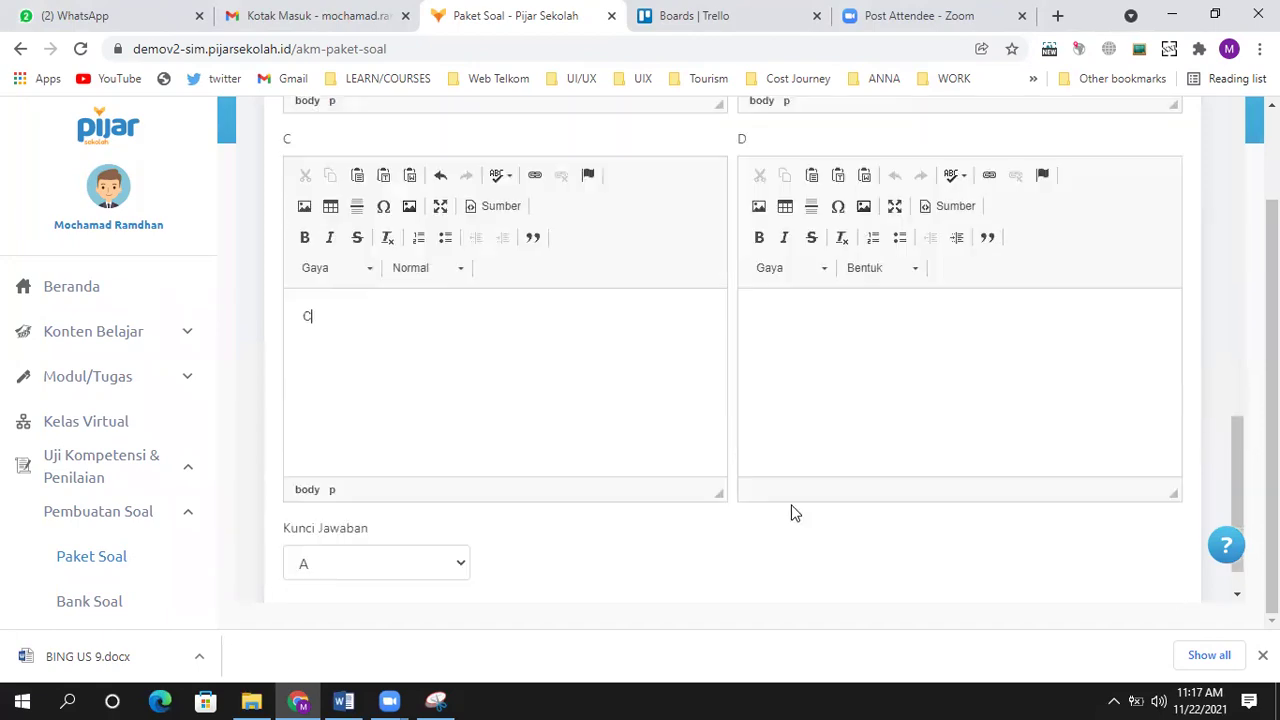
left_click(817, 303)
type("D")
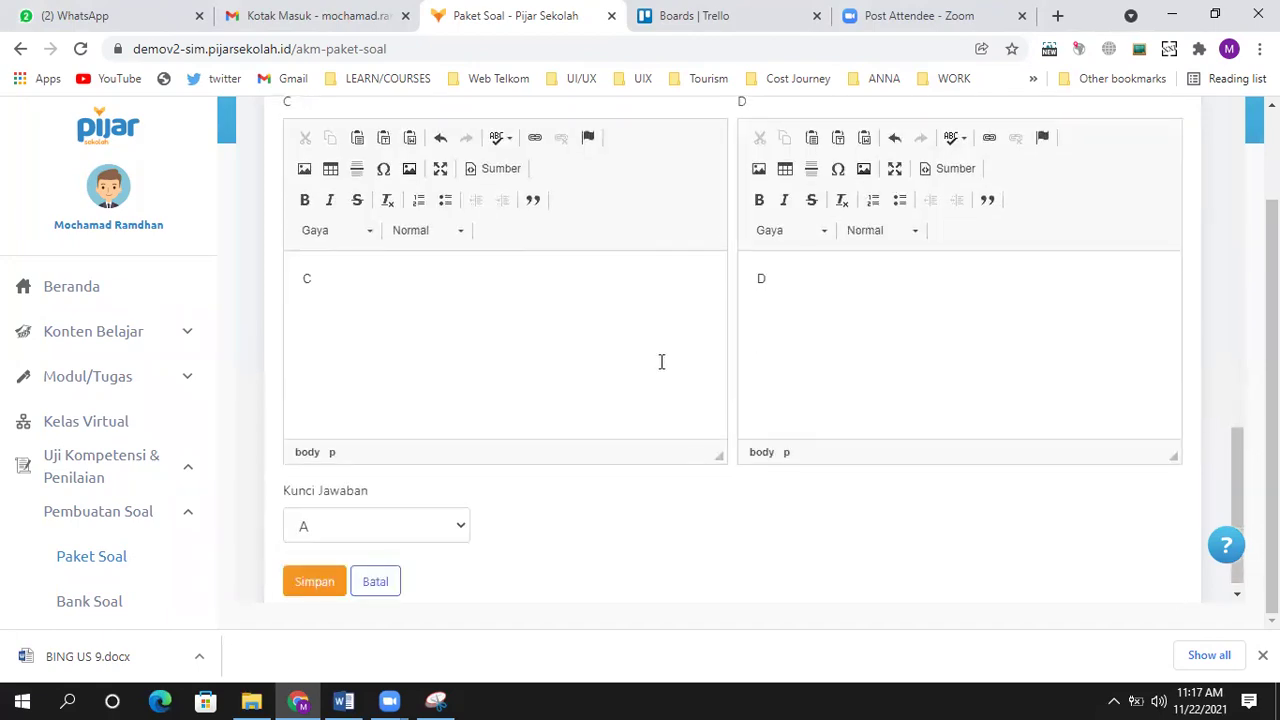
left_click(322, 582)
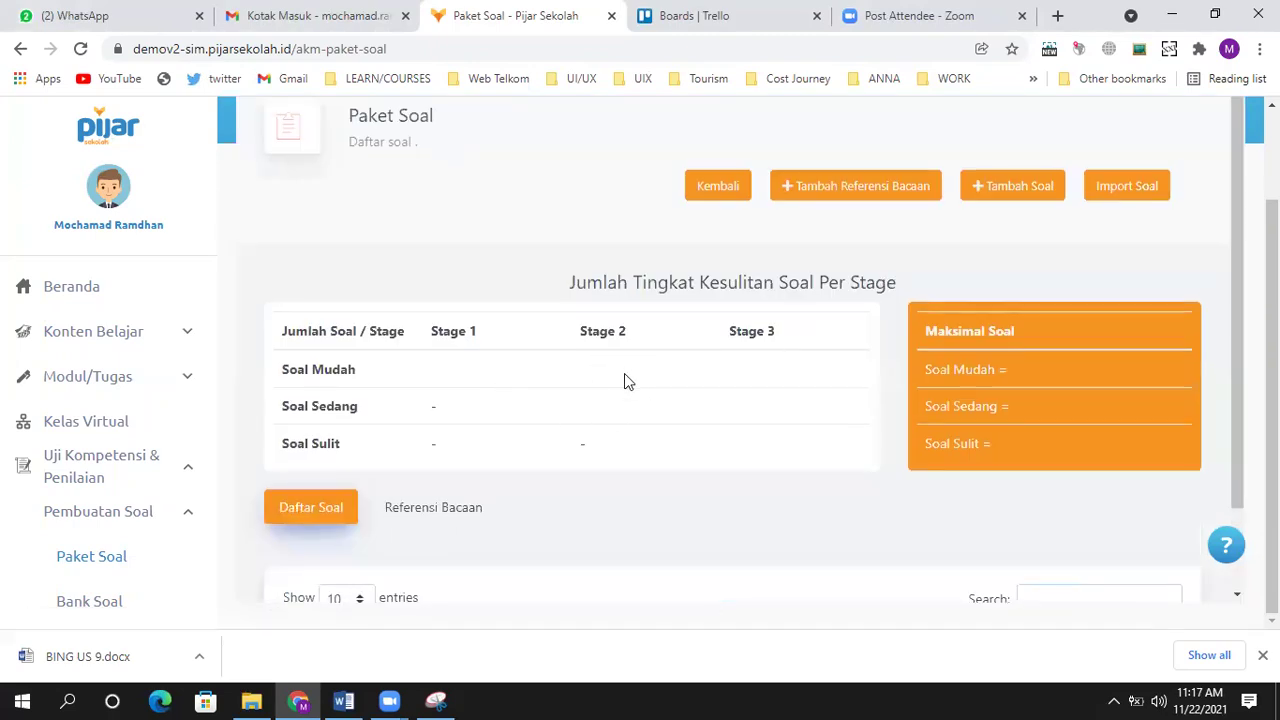
Add a new Pilihan Ganda Kompleks question worth 10 points in Stage / Bagian 2 to the package
scroll(626, 377, "down", 2)
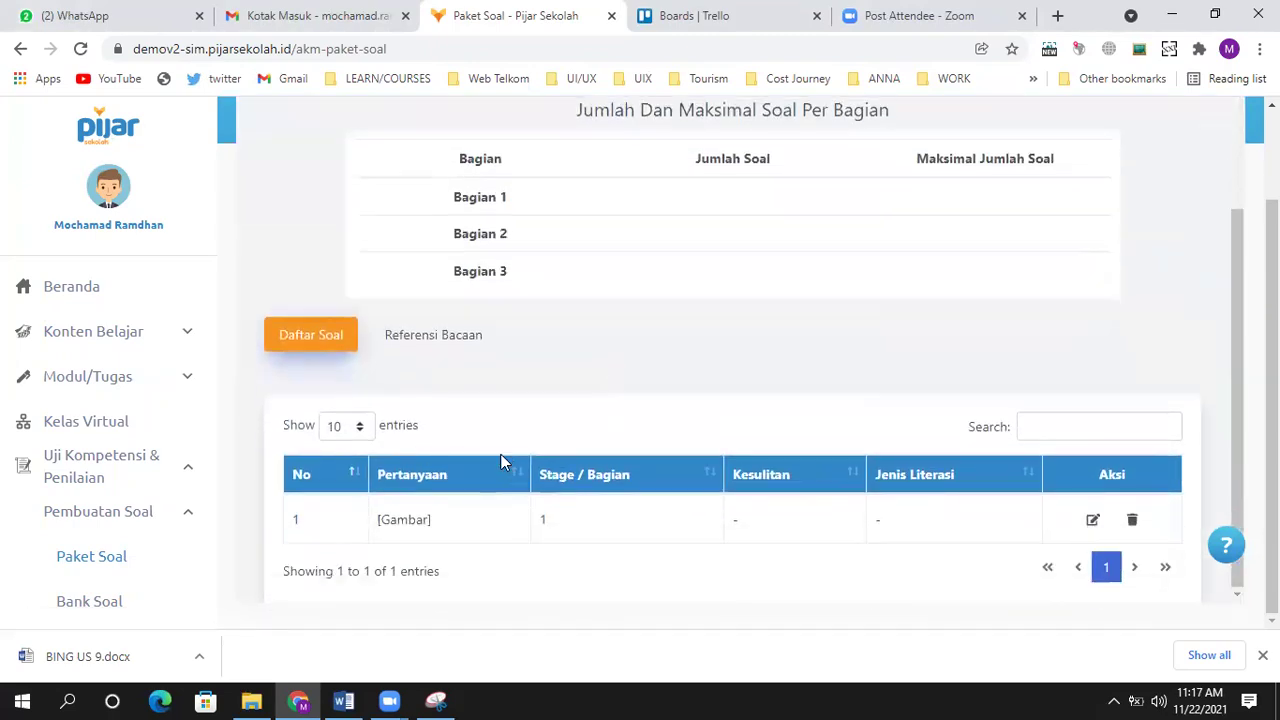
scroll(716, 400, "up", 2)
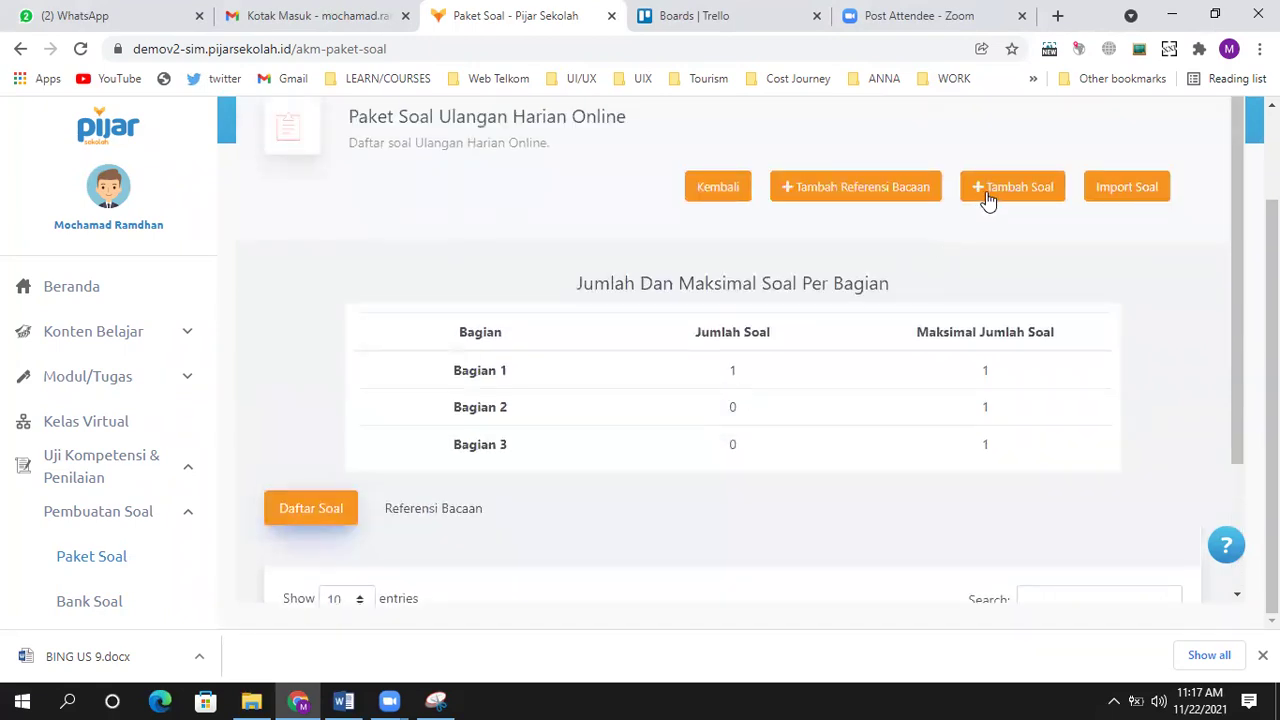
double_click(730, 372)
left_click(997, 195)
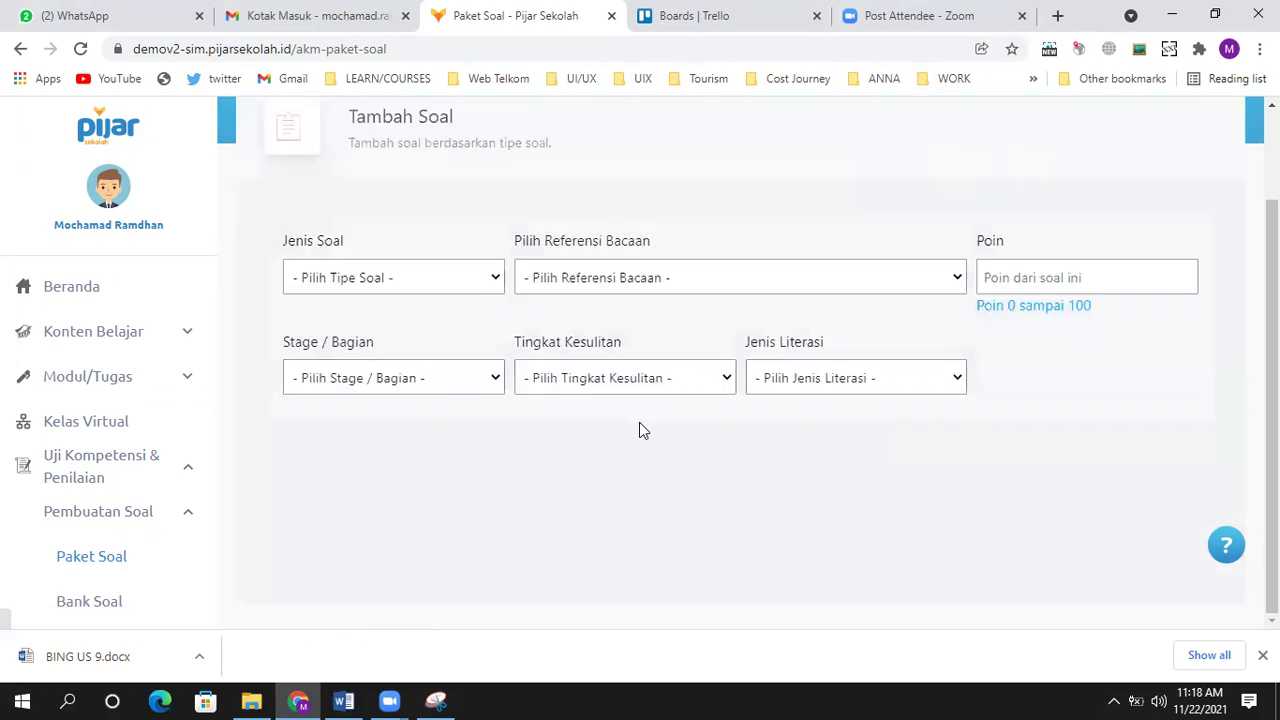
left_click(459, 279)
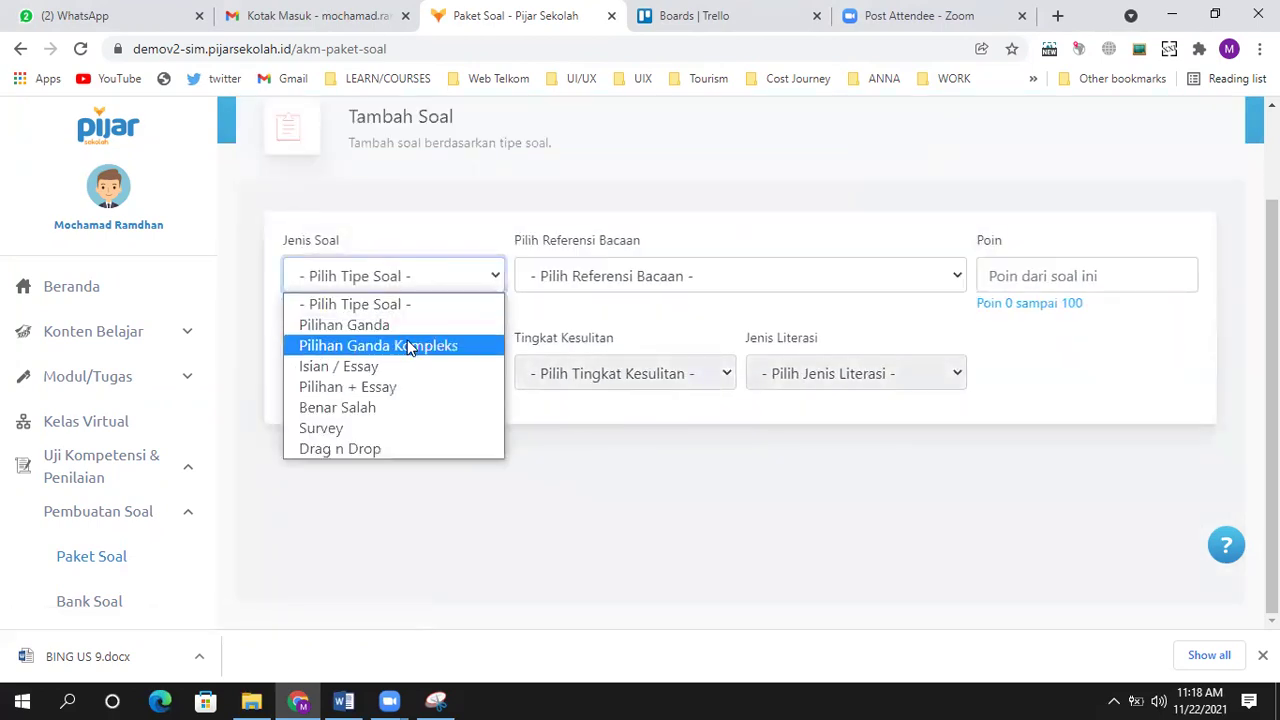
left_click(407, 343)
left_click(1070, 280)
type("10")
left_click(429, 373)
left_click(393, 441)
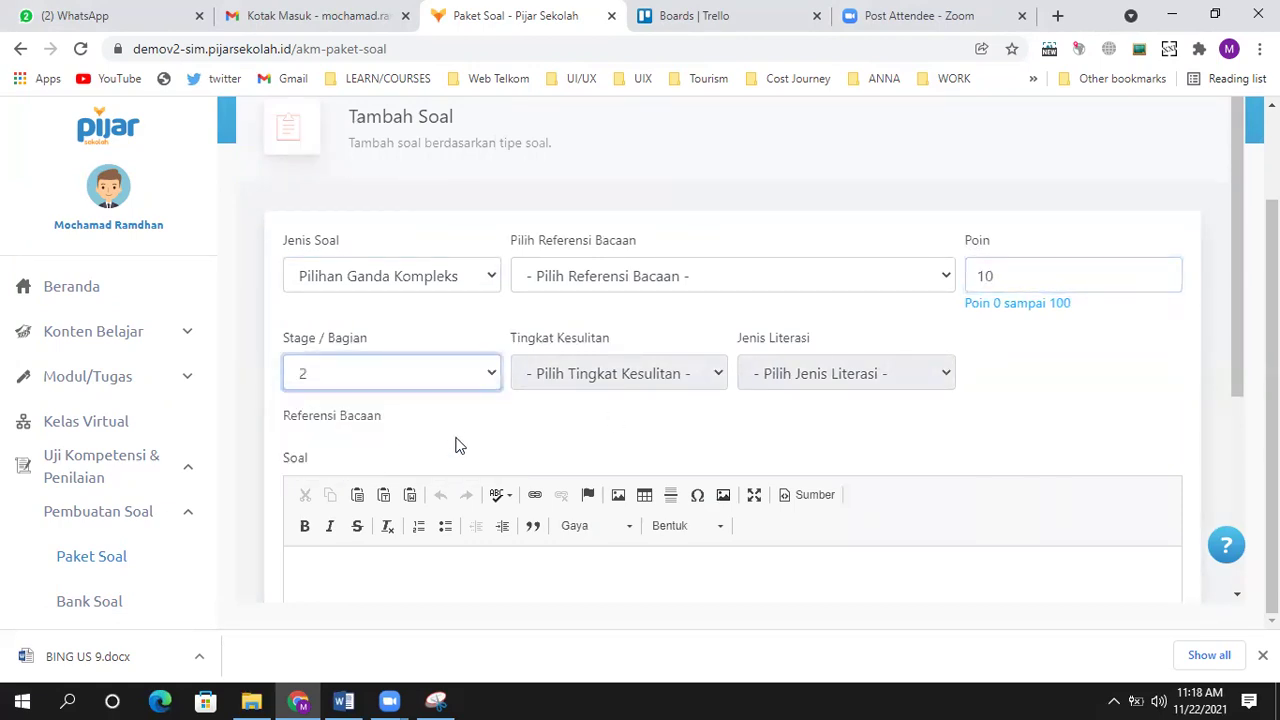
scroll(423, 483, "down", 2)
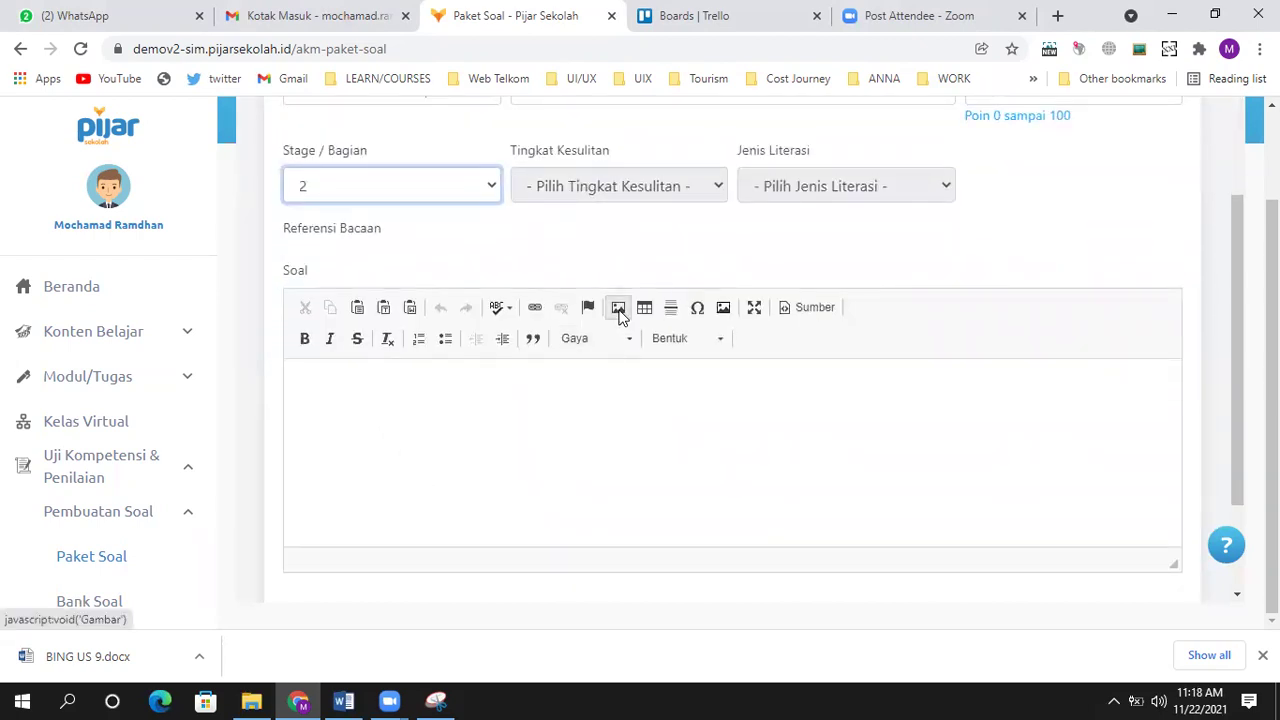
left_click(618, 309)
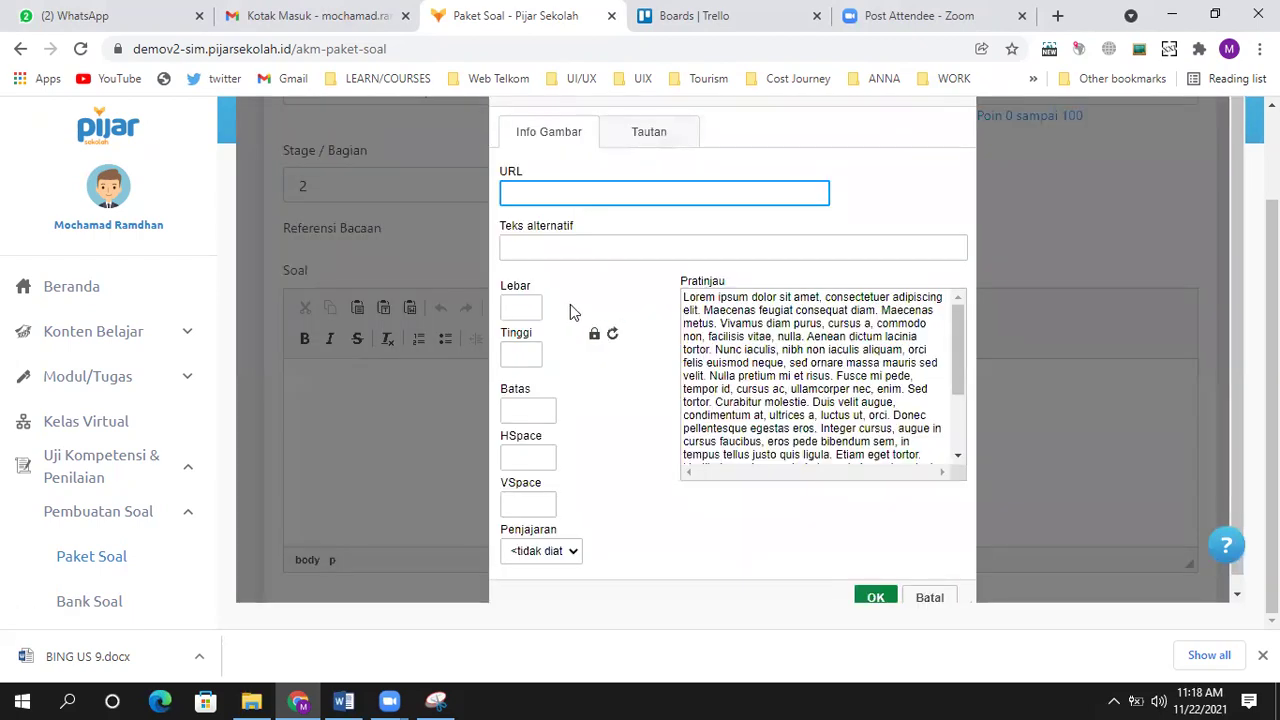
left_click(1046, 184)
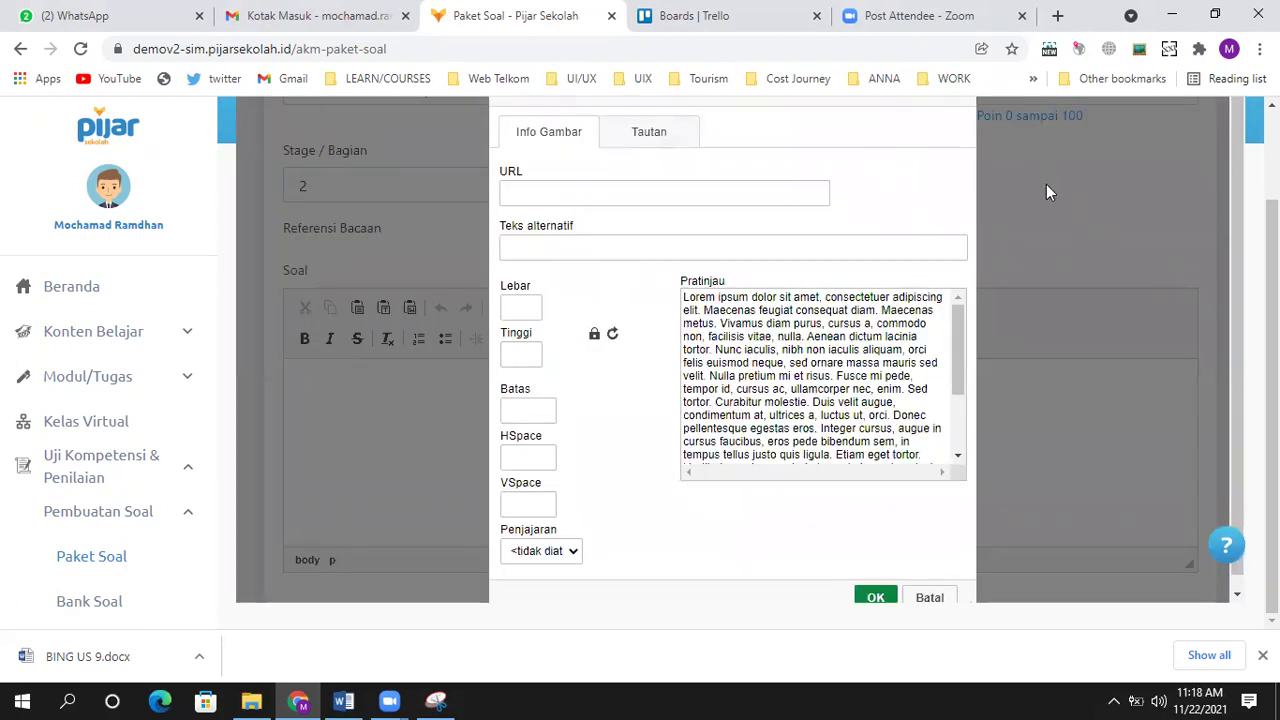
left_click(929, 598)
Start an image upload in the Soal editor and get ready to search the Pictures folder for the file
left_click(723, 309)
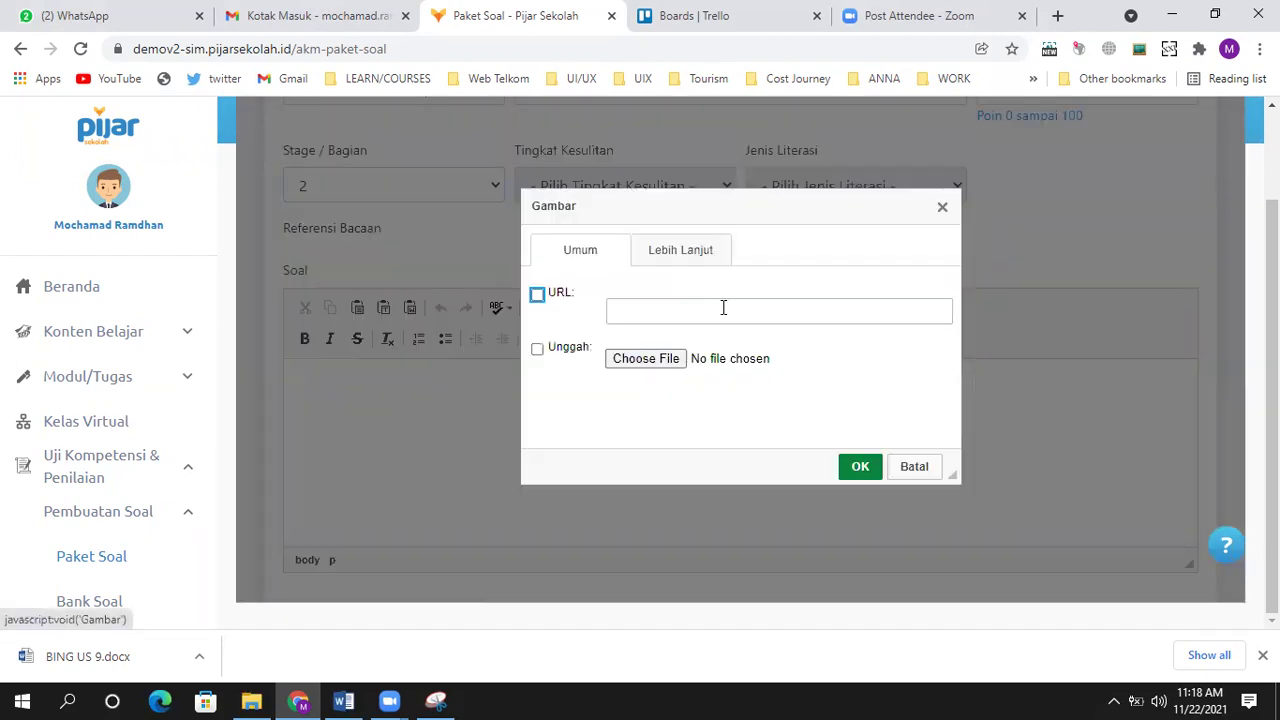
left_click(537, 348)
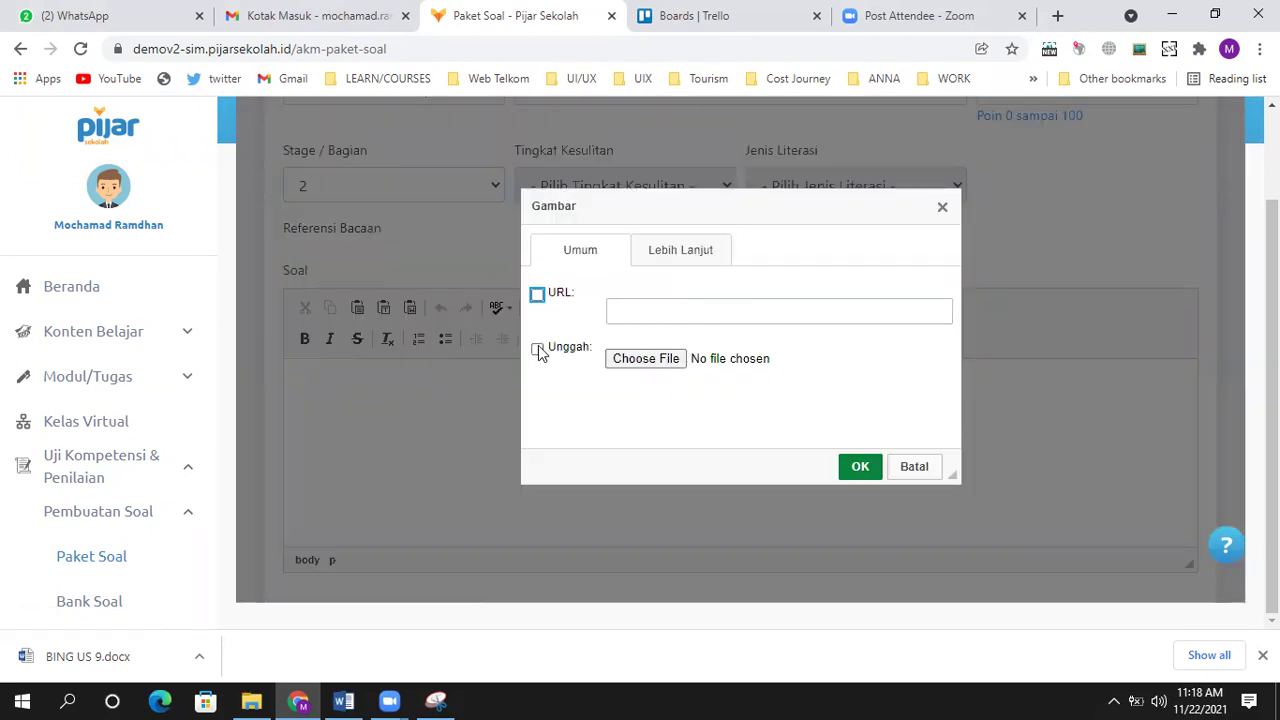
left_click(656, 360)
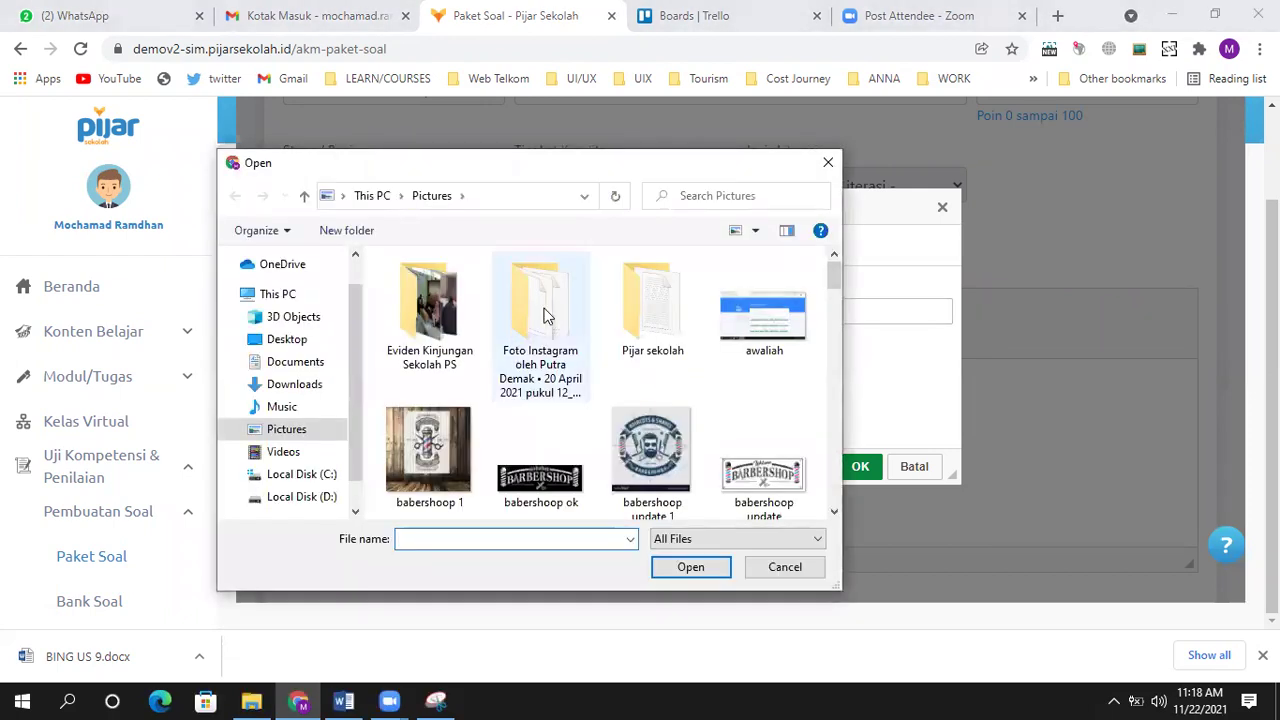
left_click(738, 196)
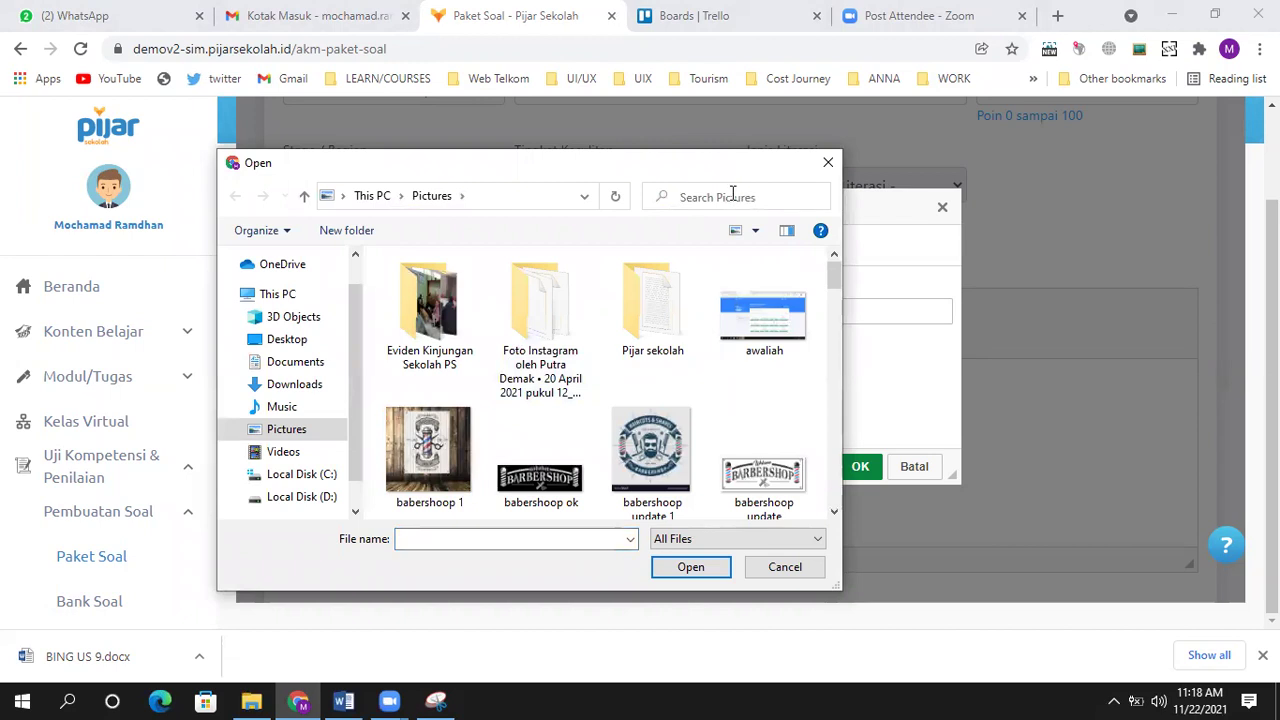
type("CONTOH")
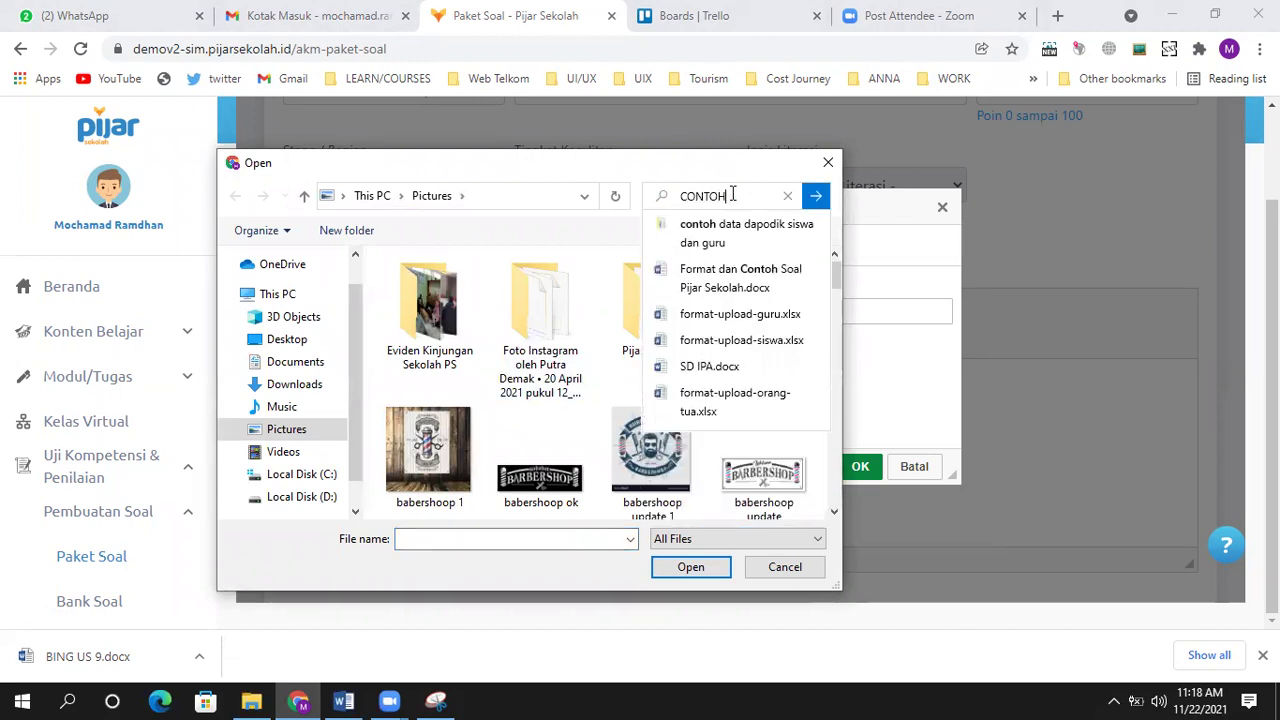
key("BackSpace")
key("BackSpace")
key("BackSpace")
key("BackSpace")
key("BackSpace")
key("BackSpace")
Search Pictures for "SOAL 2" and insert soal 2.PNG into the Soal editor
type("SO")
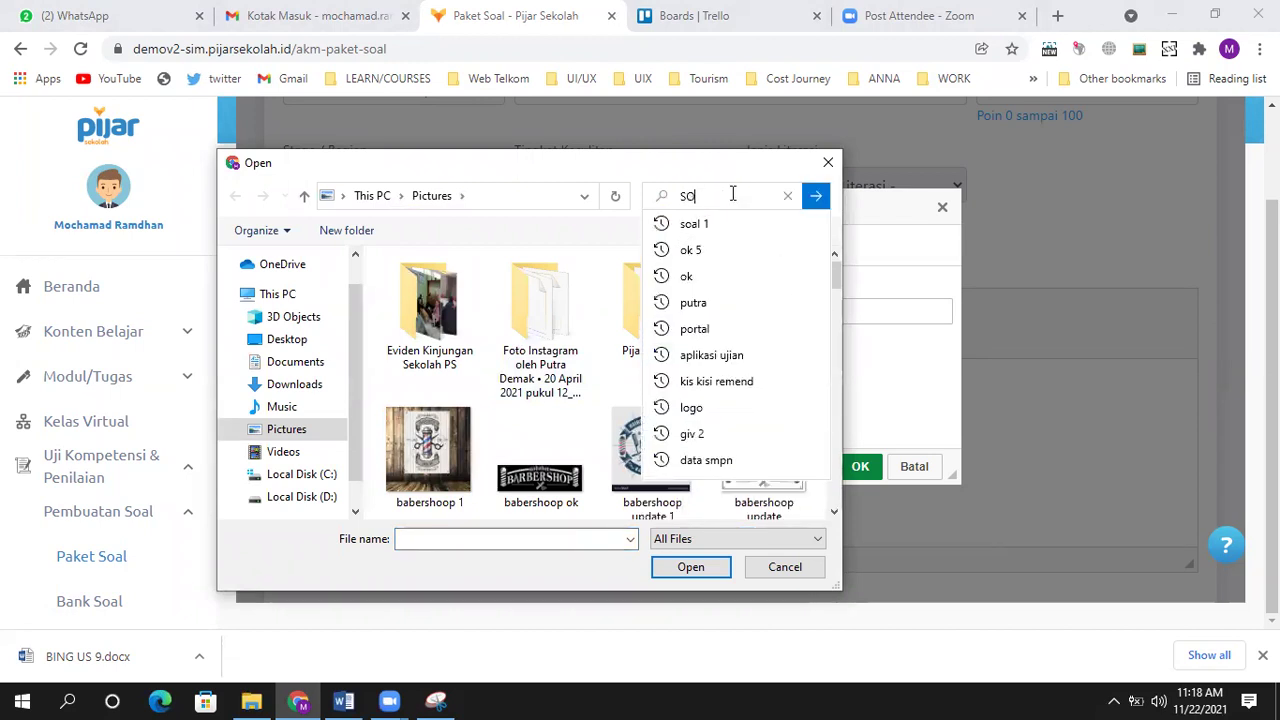
type("AL 2")
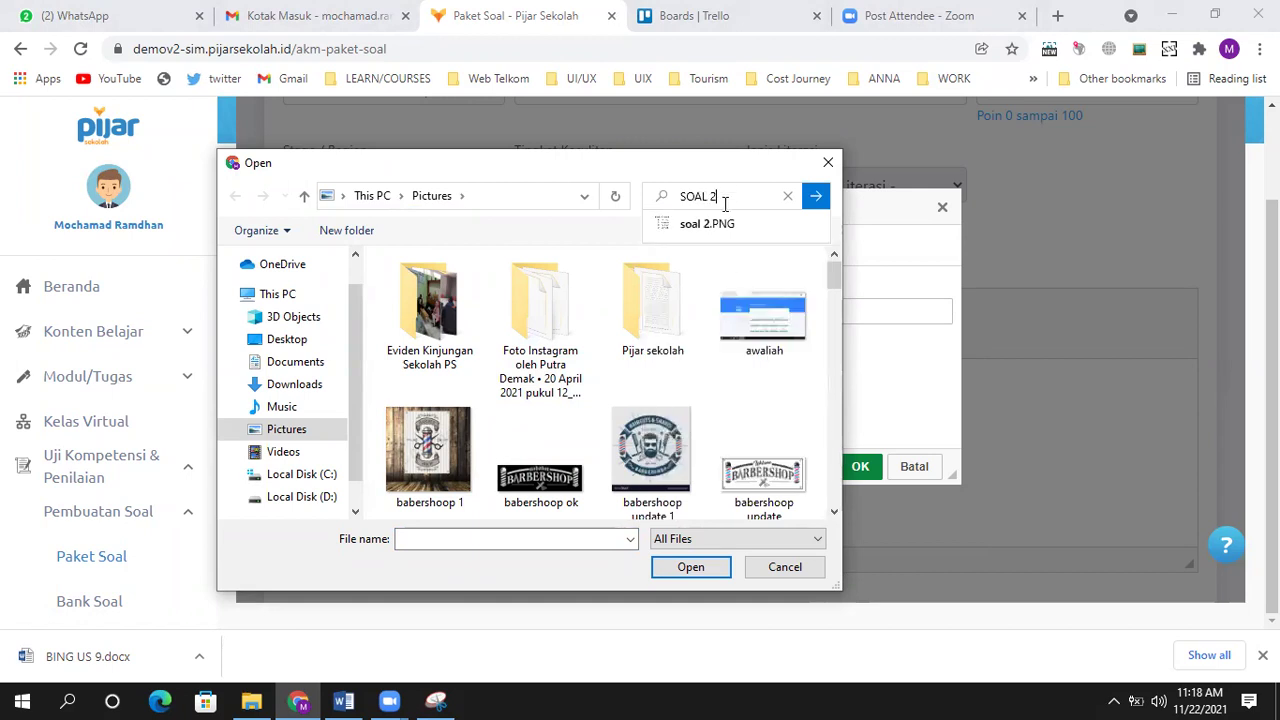
key("Return")
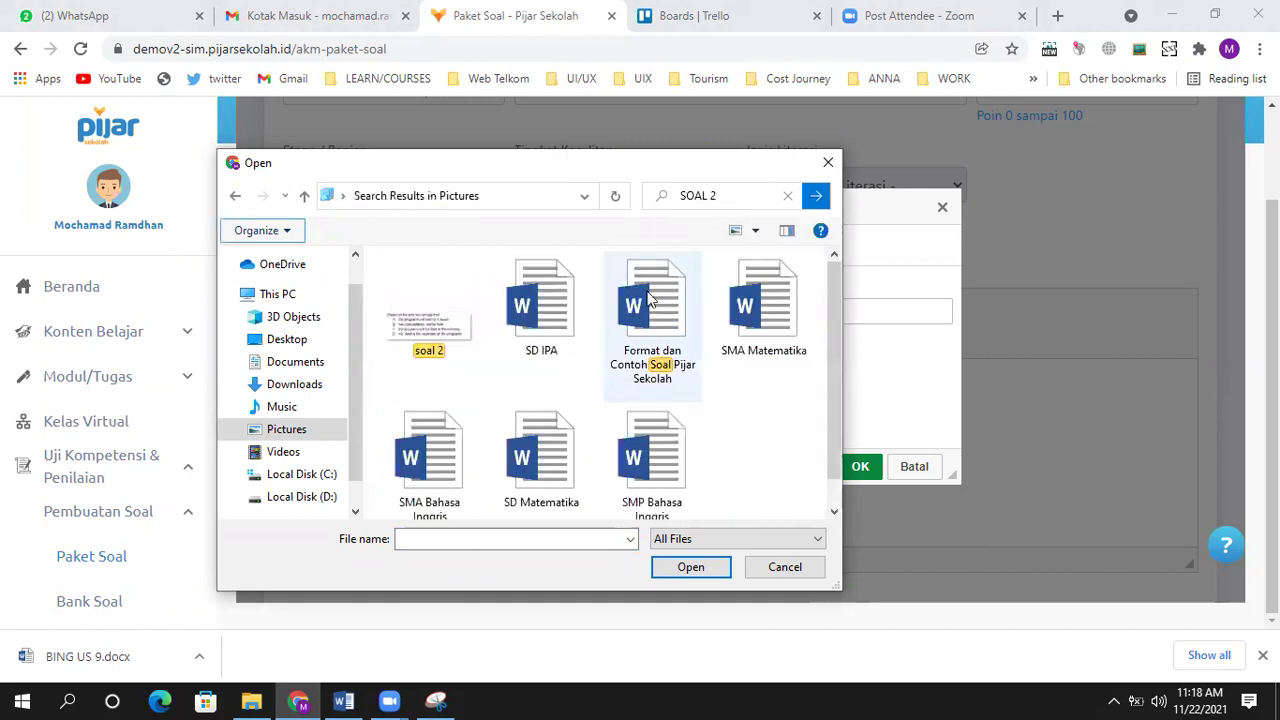
left_click(440, 340)
left_click(697, 568)
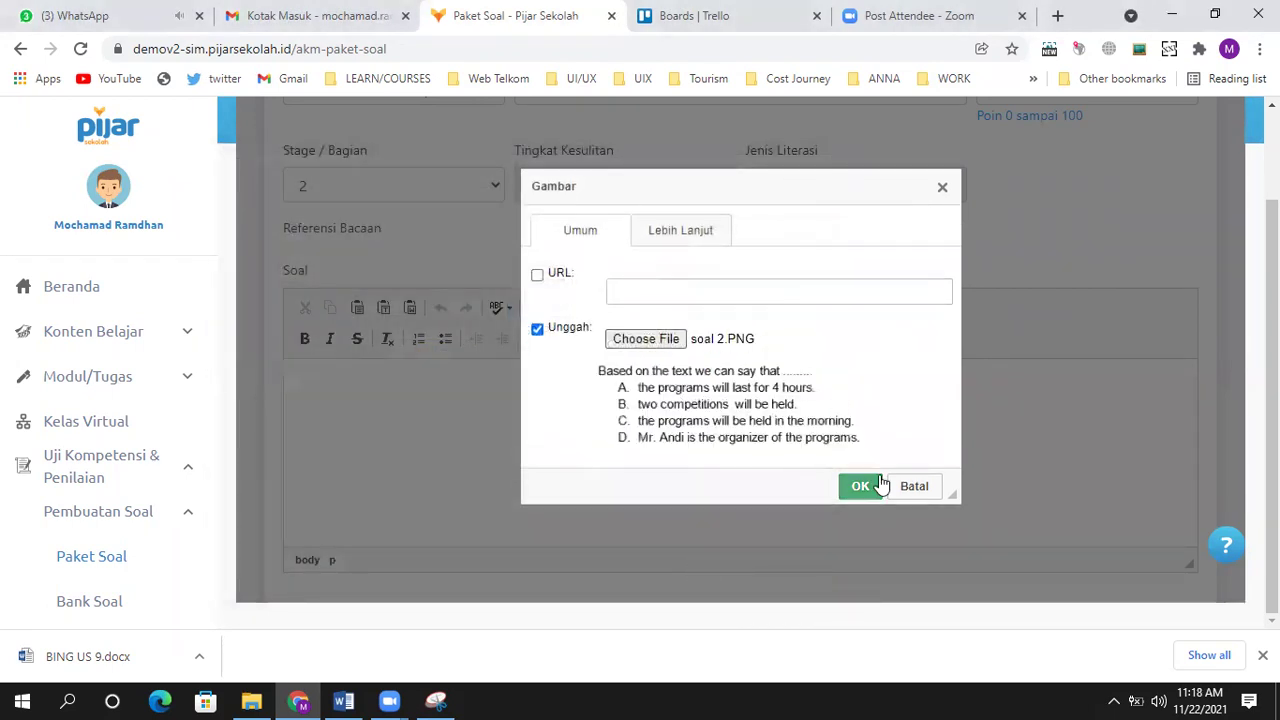
left_click(856, 487)
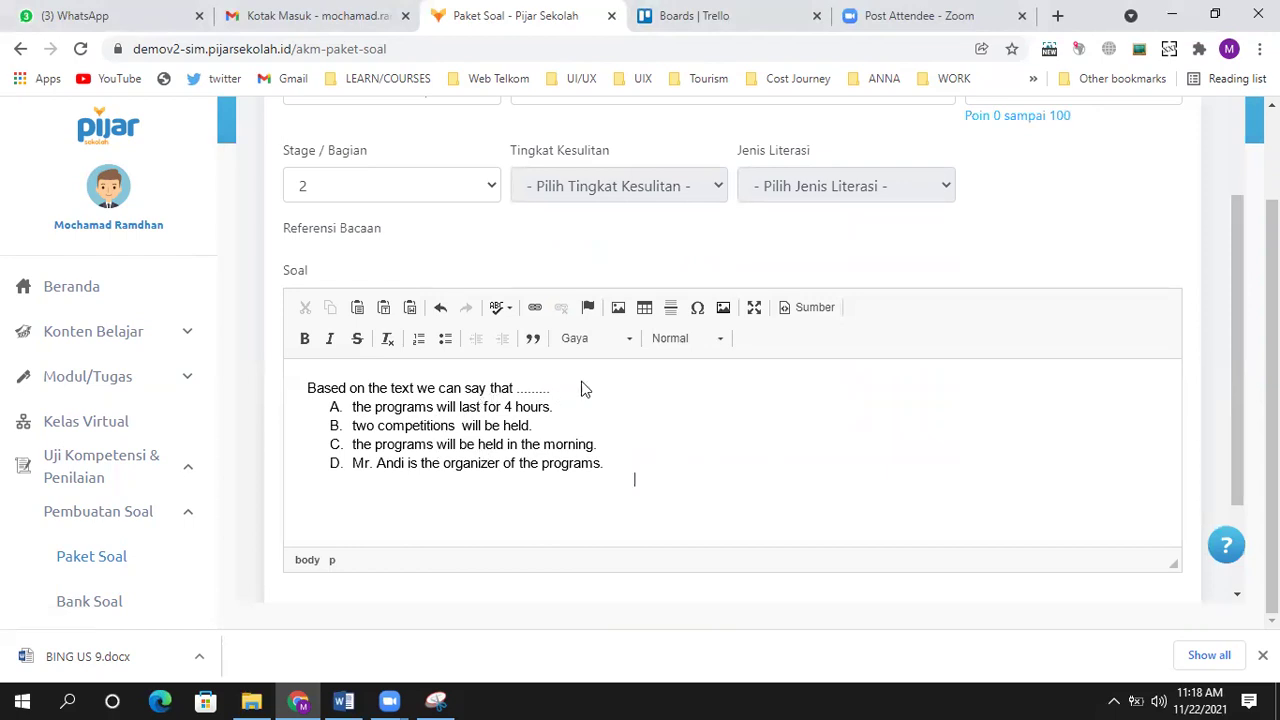
Enlarge the inserted question image slightly by changing its width (Lebar) with the ratio locked
scroll(548, 374, "down", 1)
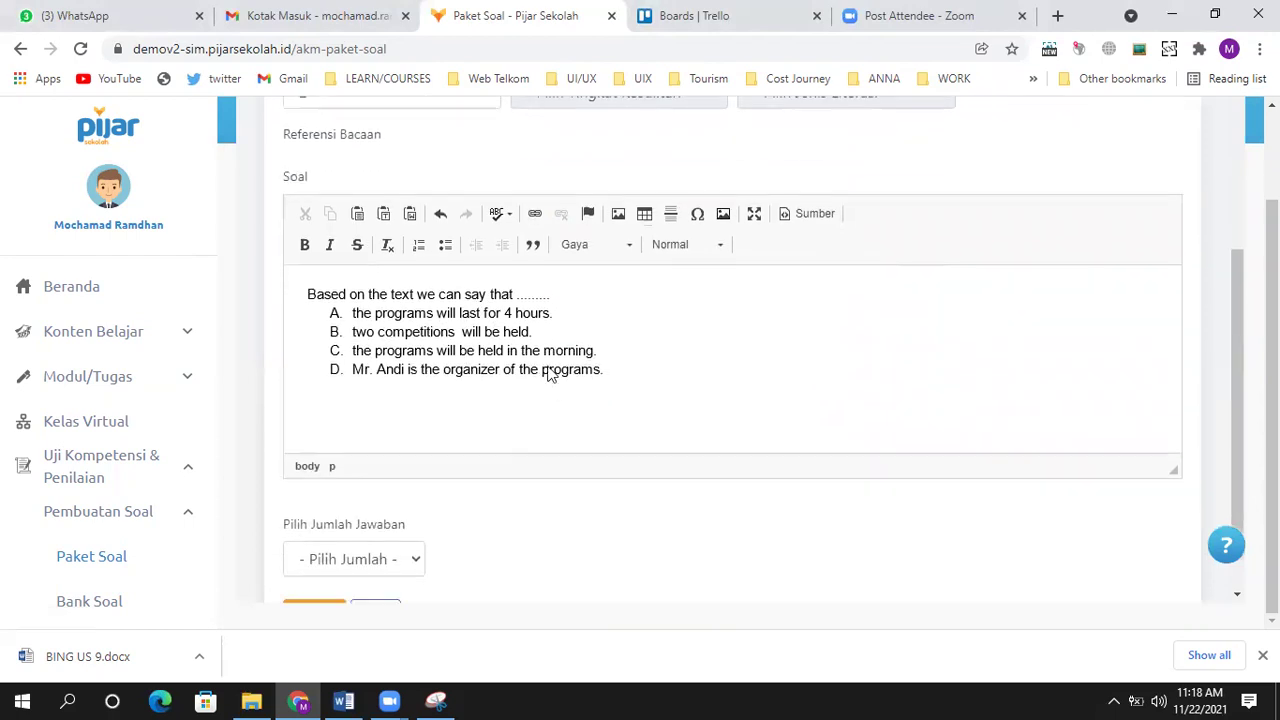
double_click(491, 320)
left_click(568, 364)
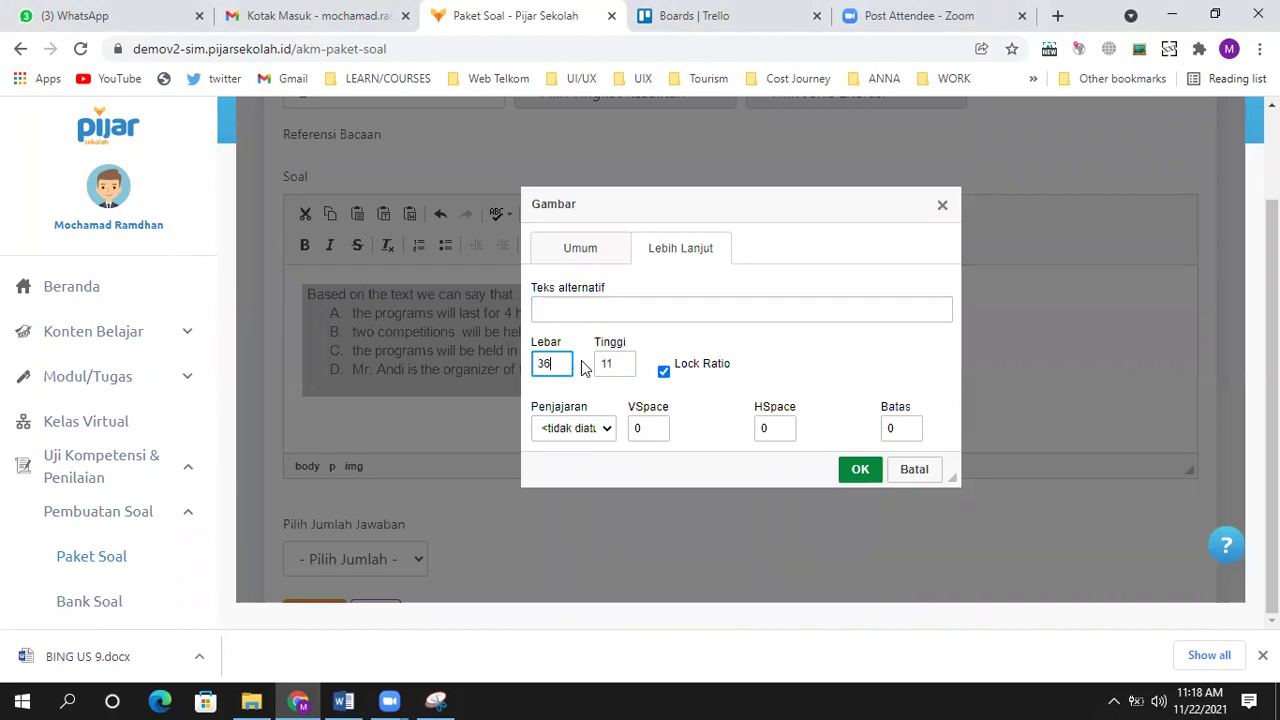
left_click(858, 470)
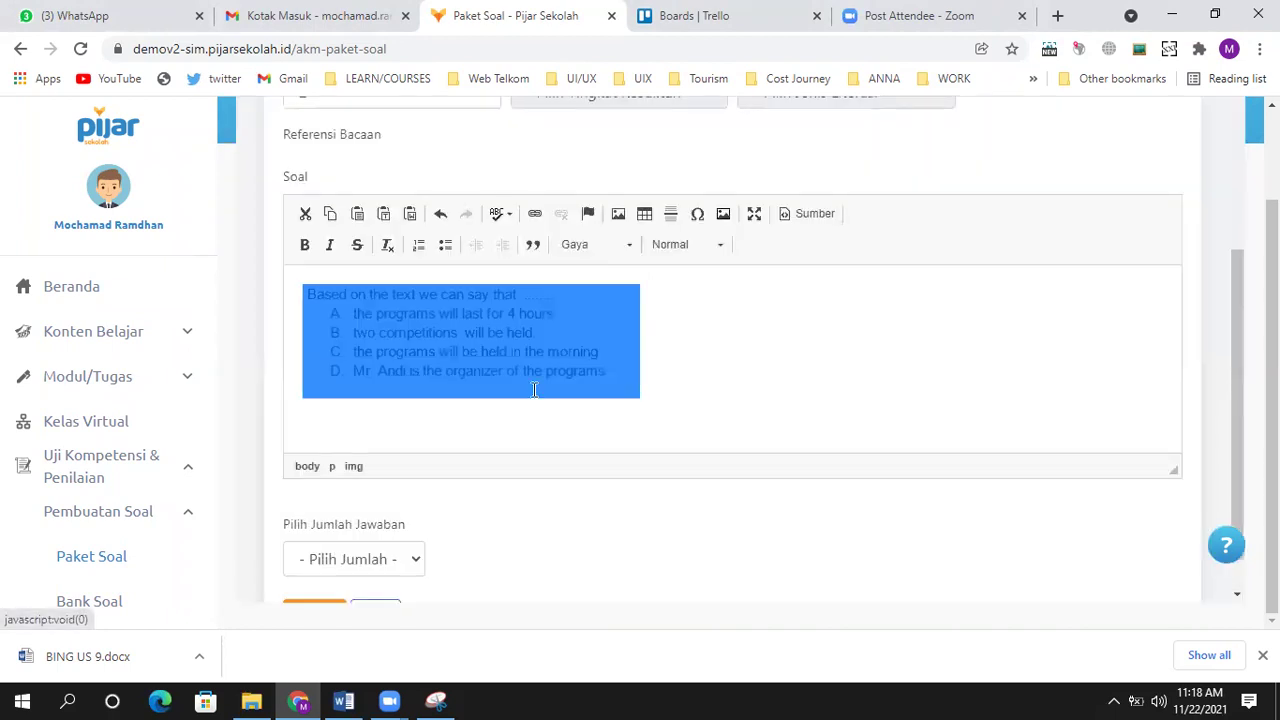
Set the number of answers to 4 and enter the letters A, B, C and D in their matching answer editors
scroll(520, 397, "down", 1)
left_click(380, 518)
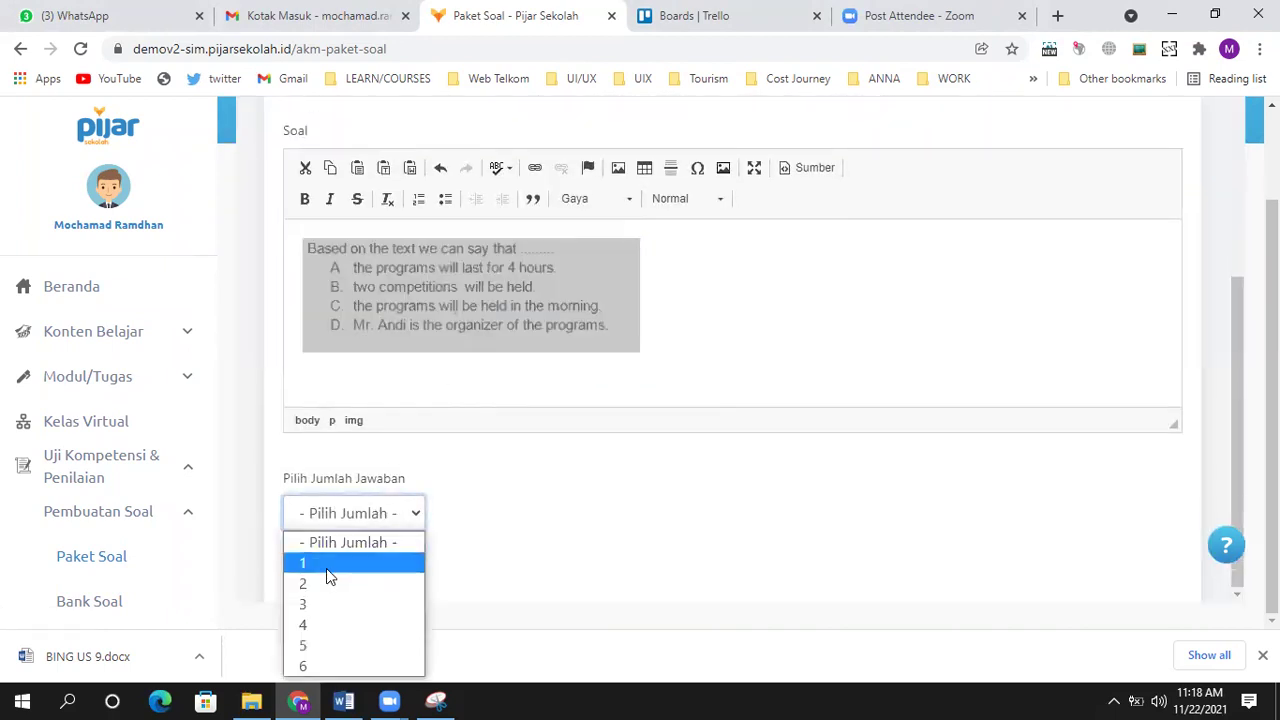
left_click(310, 623)
scroll(502, 471, "down", 2)
left_click(372, 540)
type("A")
scroll(840, 505, "down", 1)
left_click(826, 476)
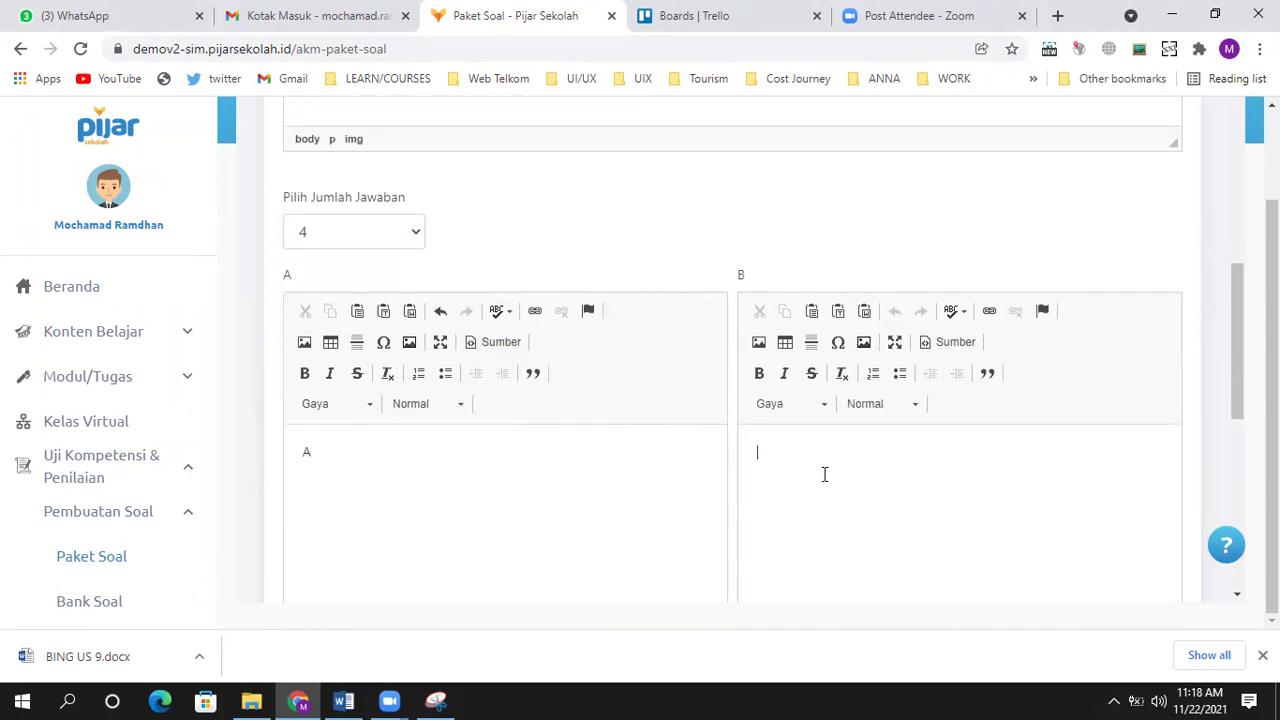
type("B")
scroll(798, 474, "down", 3)
left_click(357, 578)
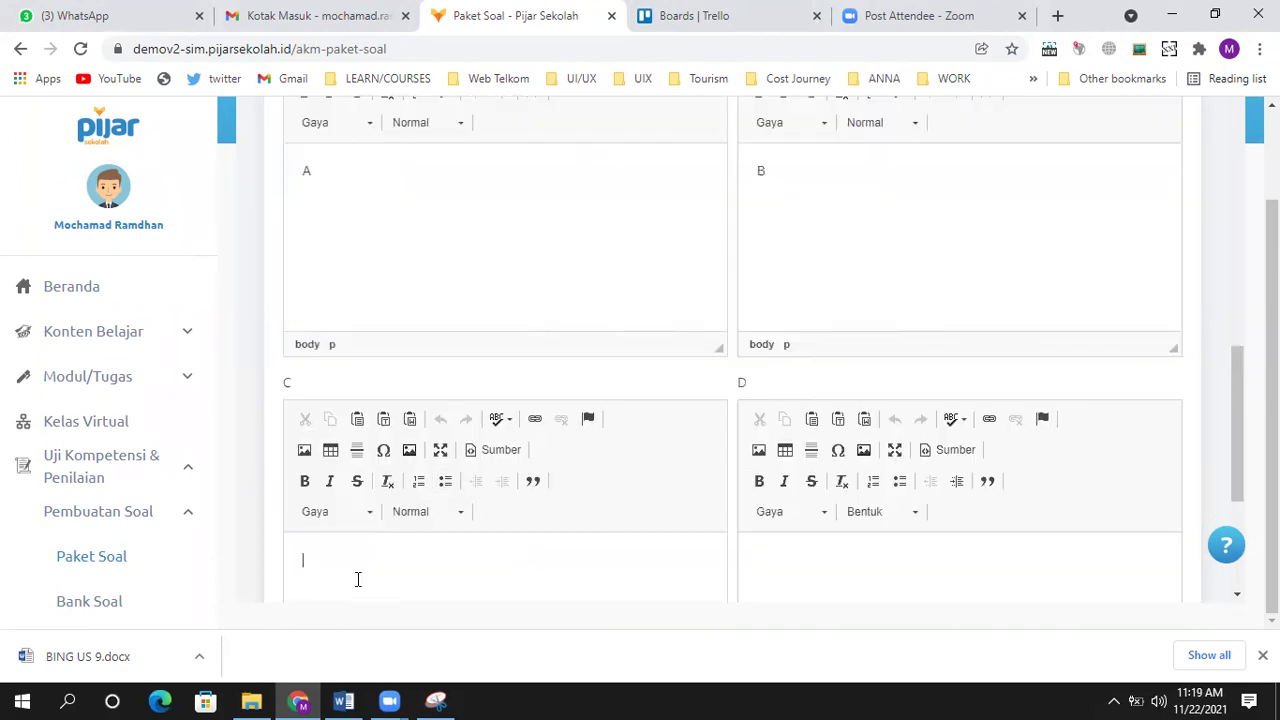
type("C")
scroll(660, 494, "down", 3)
left_click(840, 315)
type("D")
Choose B as the answer key (Kunci Jawaban) and save the question
scroll(523, 451, "down", 1)
left_click(400, 520)
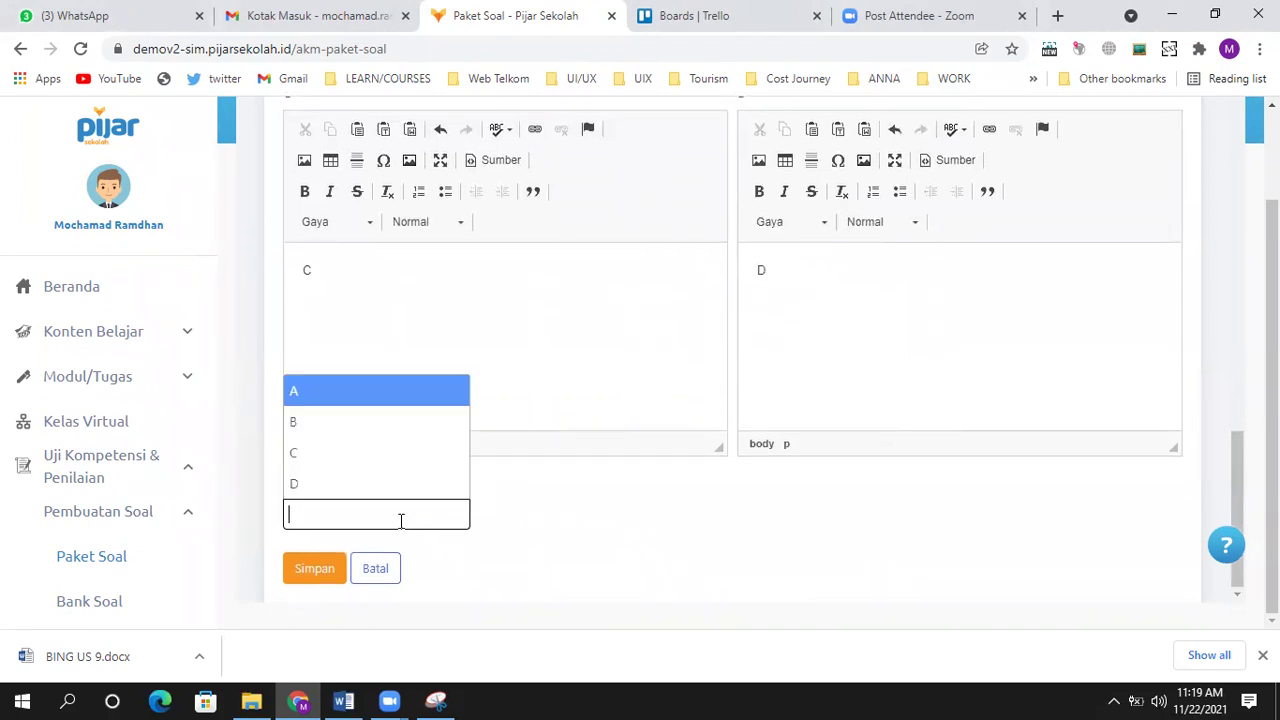
left_click(353, 422)
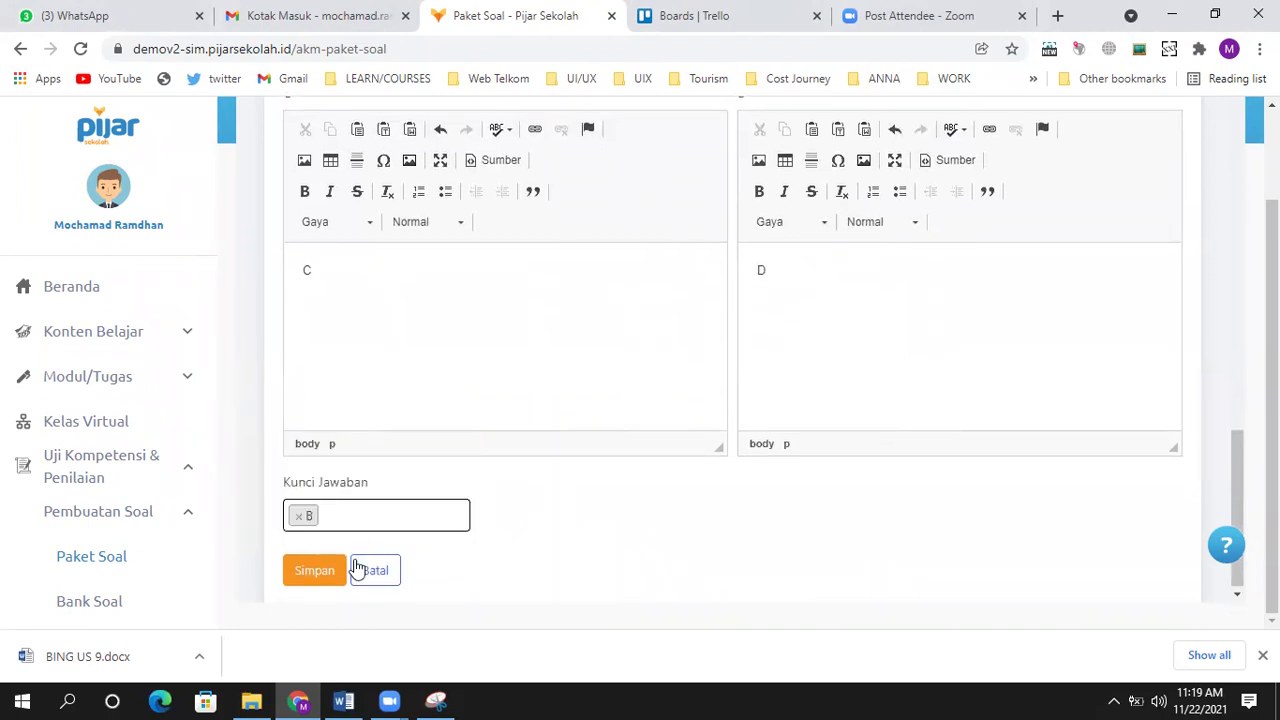
left_click(318, 571)
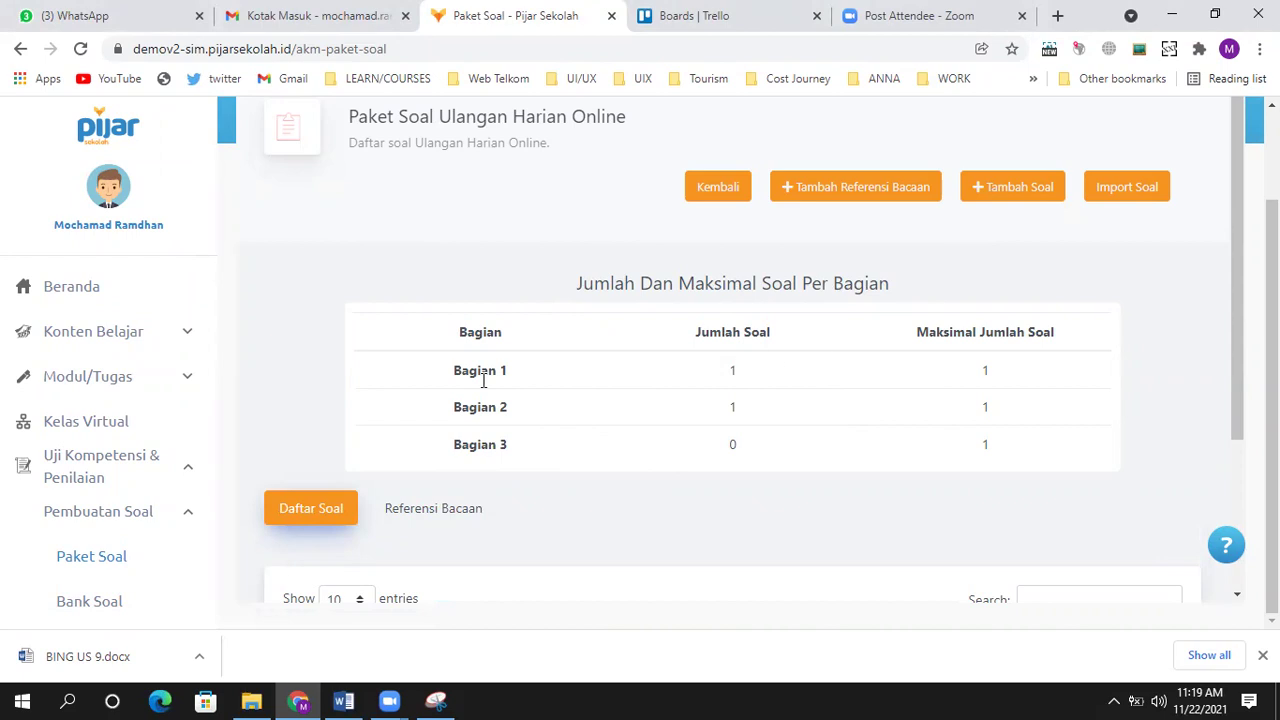
Return to the list of question packages and filter it by type Non AKM, subject IPA and class IX
scroll(480, 371, "down", 3)
scroll(451, 380, "up", 1)
scroll(517, 363, "down", 1)
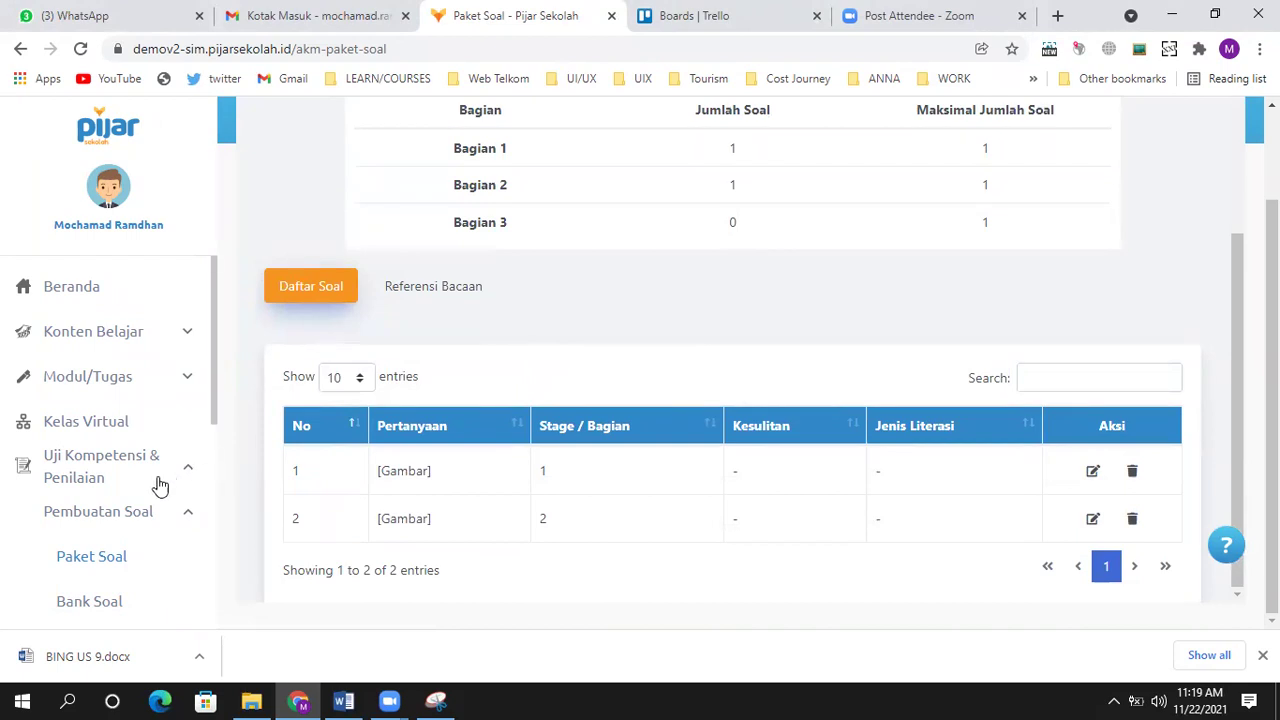
left_click(95, 558)
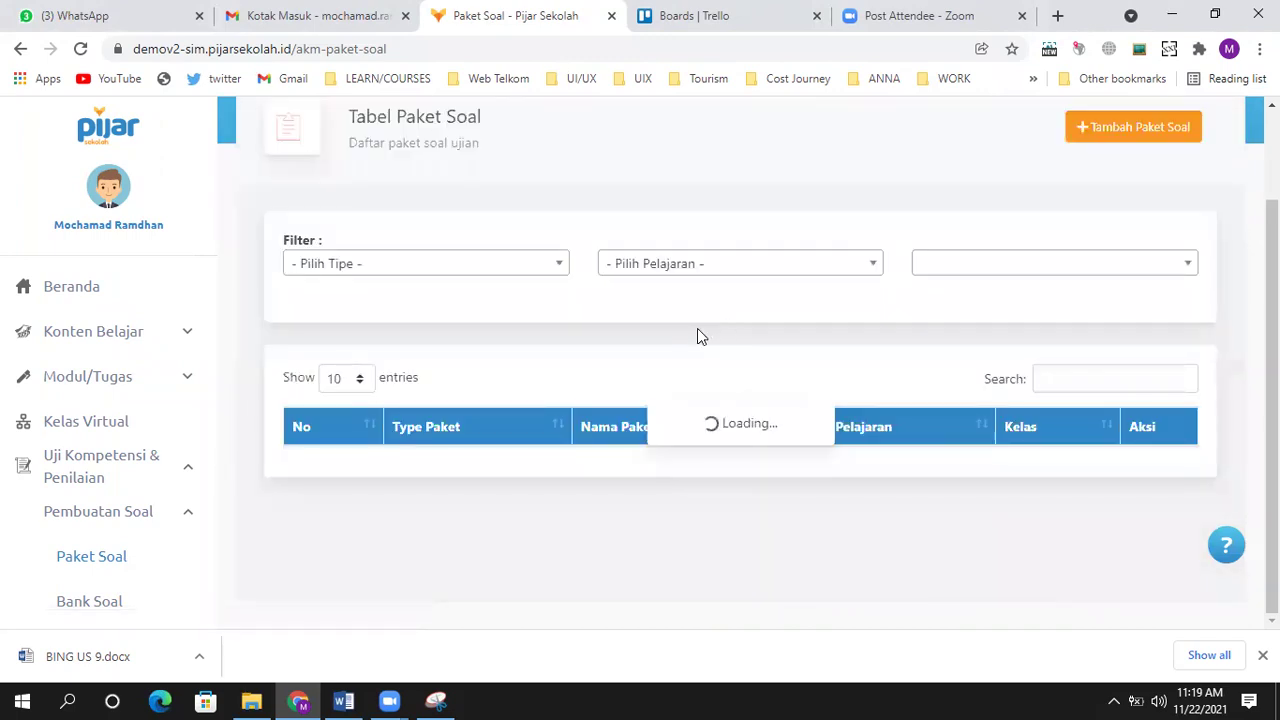
left_click(555, 275)
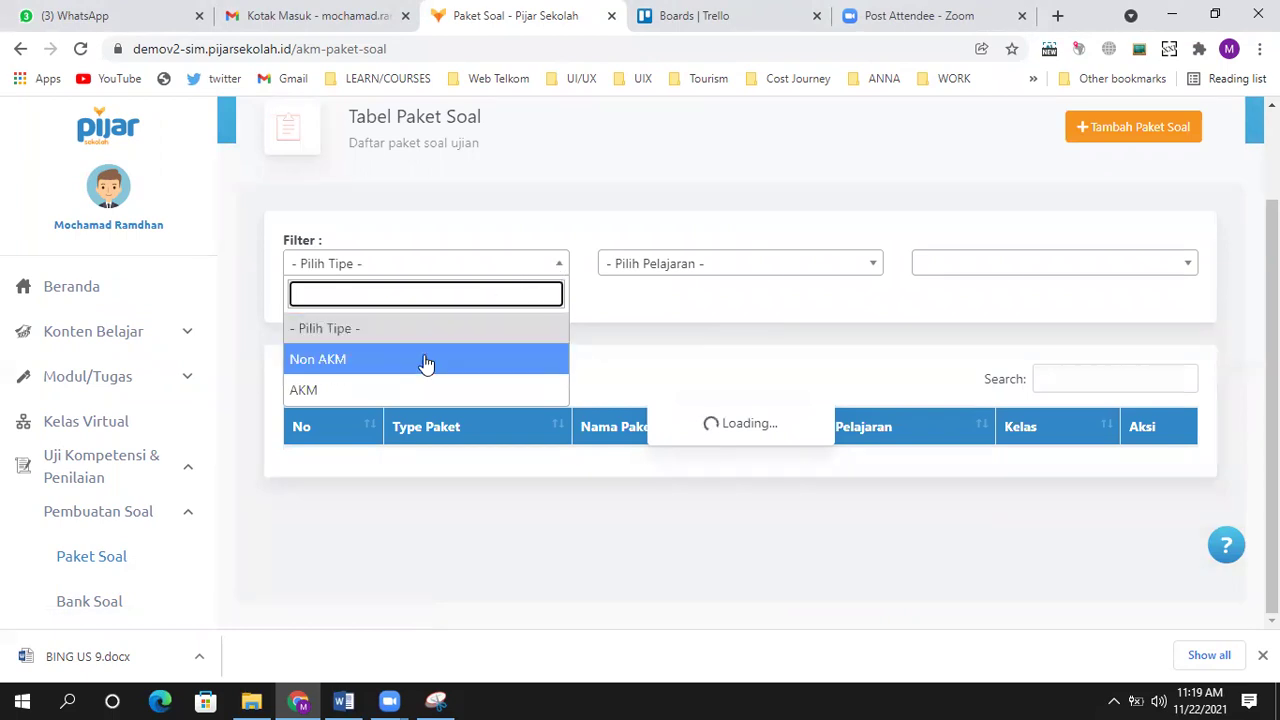
left_click(423, 363)
left_click(790, 266)
left_click(709, 361)
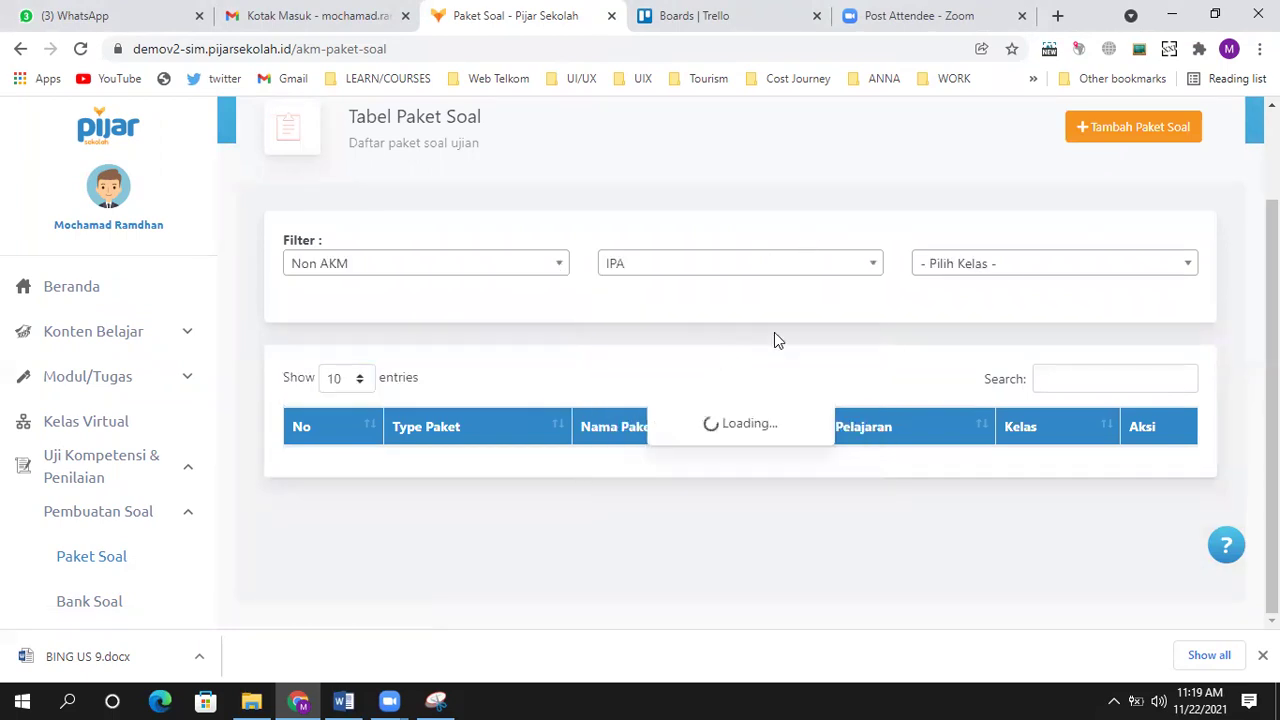
left_click(975, 264)
left_click(952, 424)
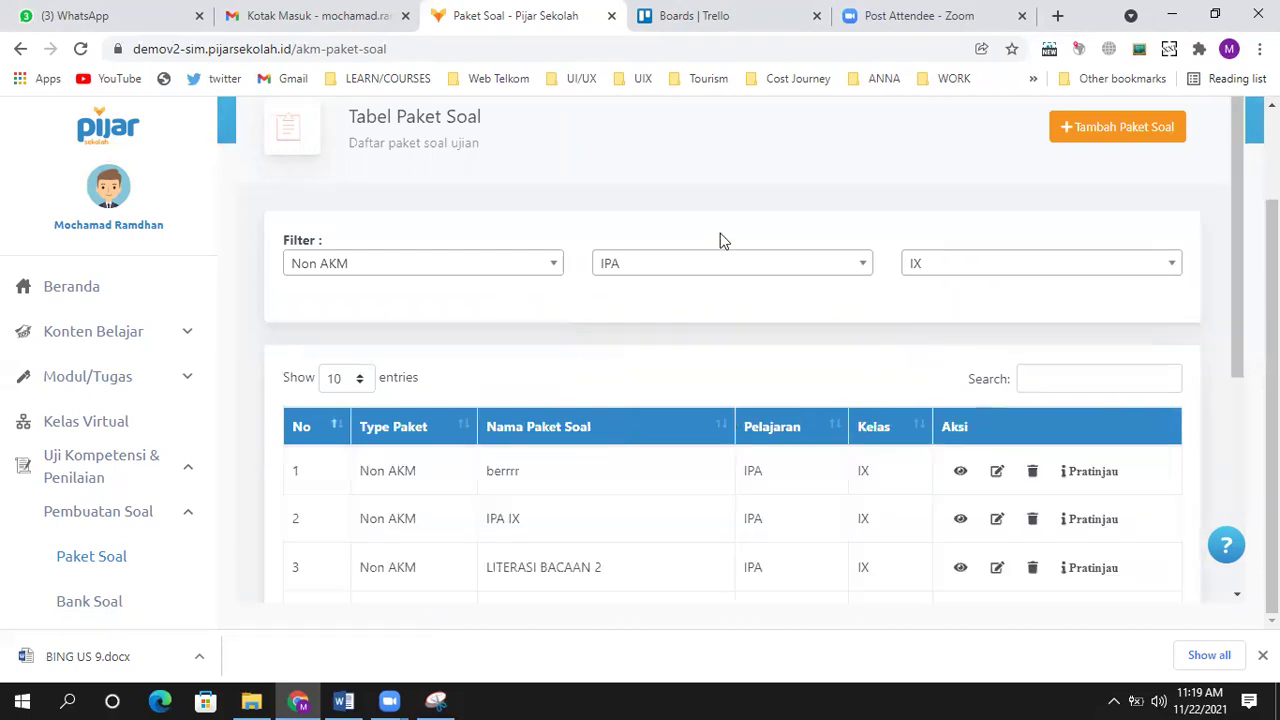
Find the "Ulangan Harian Online" package on page 2 of the list and open its Pratinjau
scroll(815, 353, "down", 4)
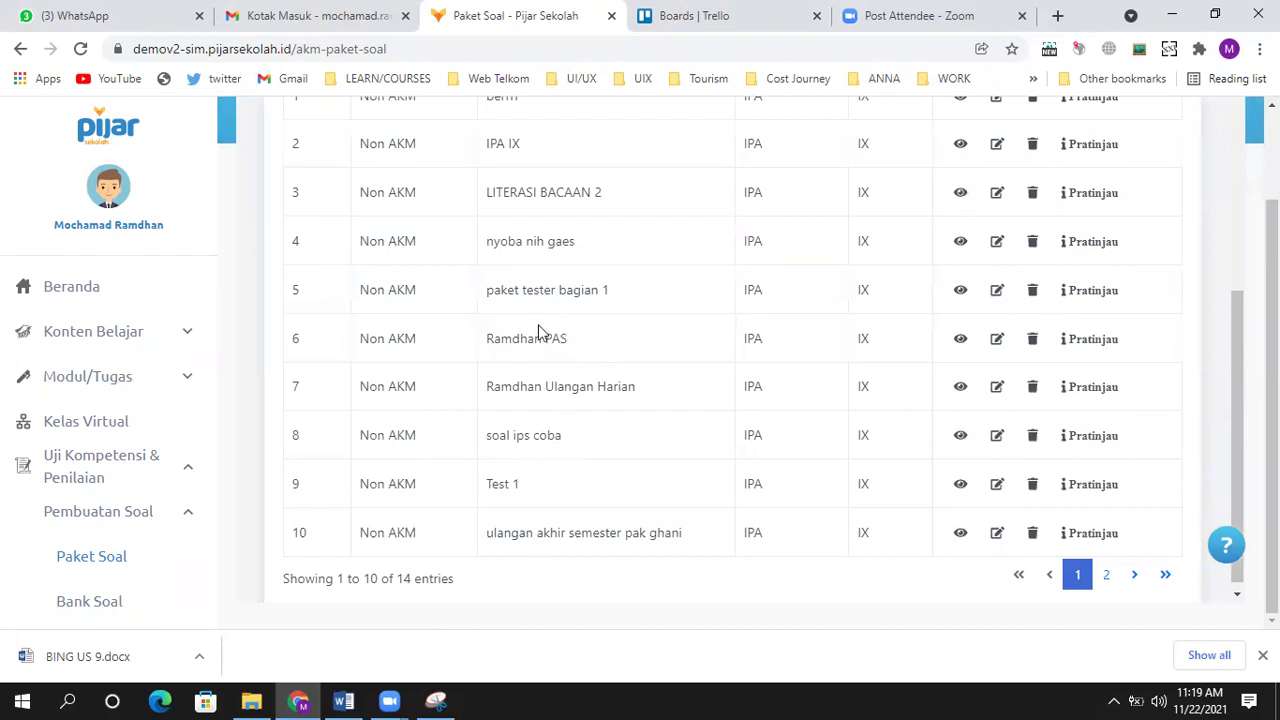
left_click(1103, 570)
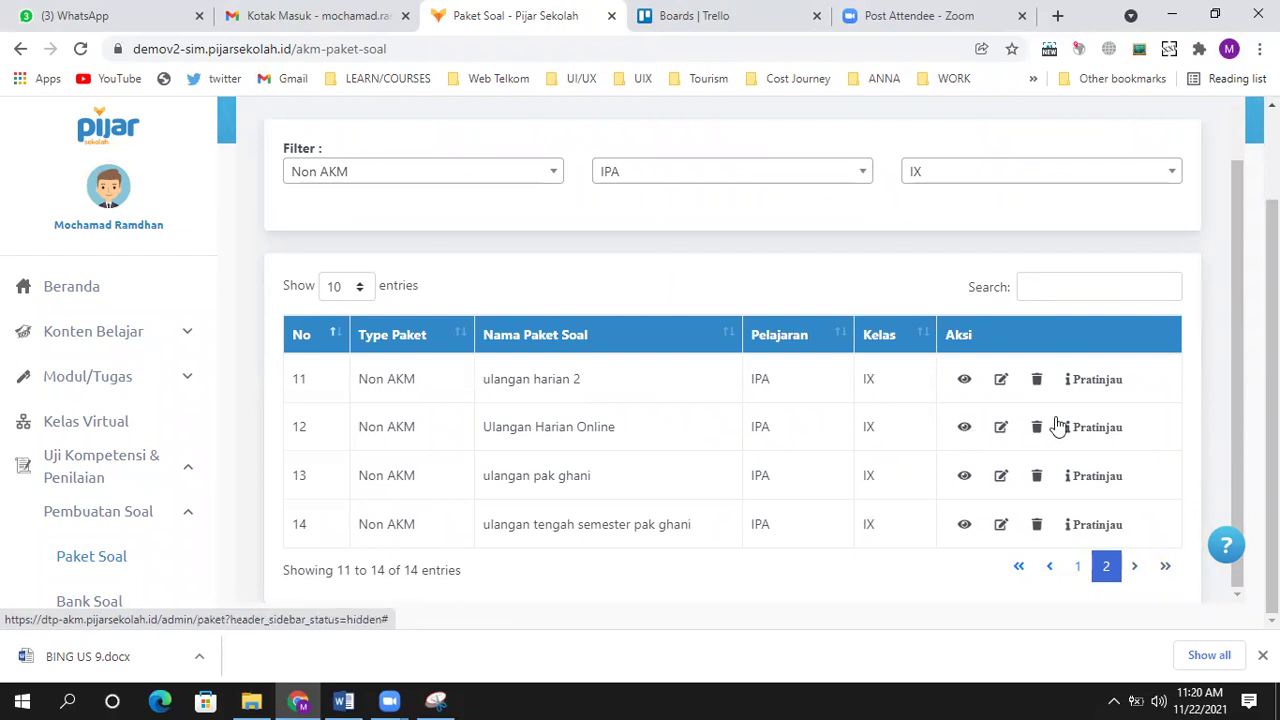
left_click(1104, 436)
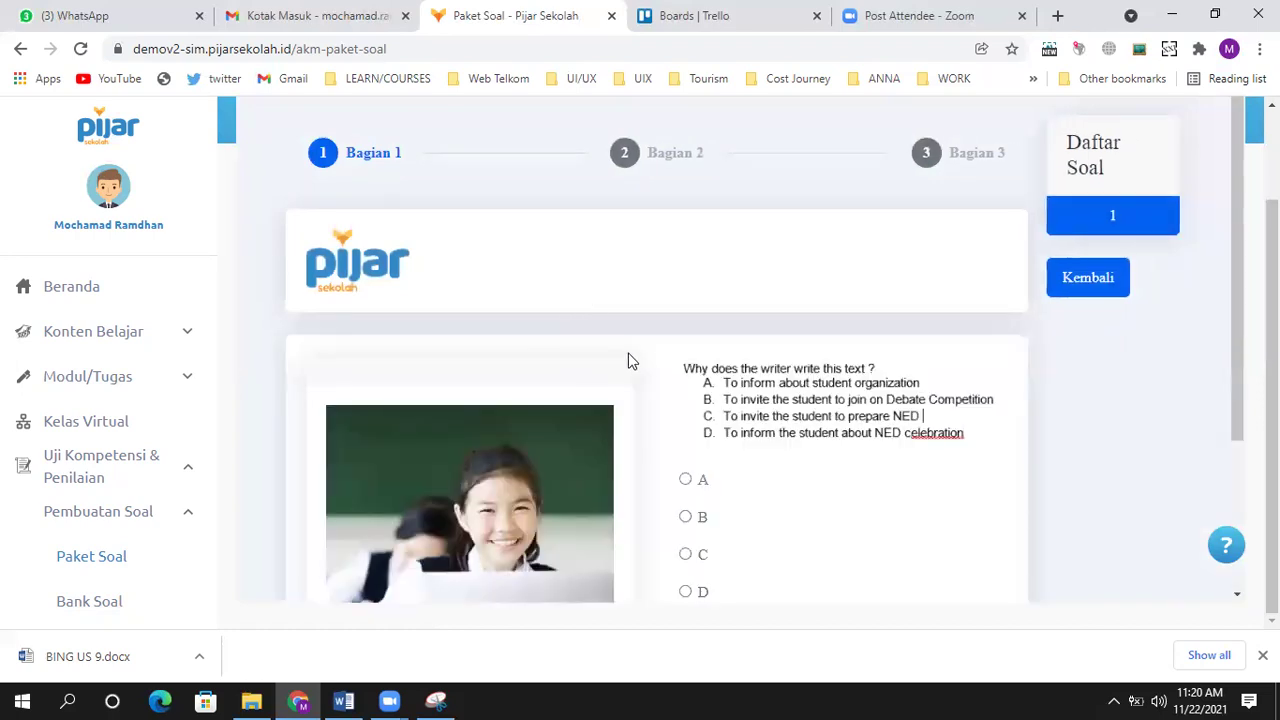
Test the answer choices of the previewed Bagian 1 question by selecting B, C and then A
scroll(629, 360, "down", 1)
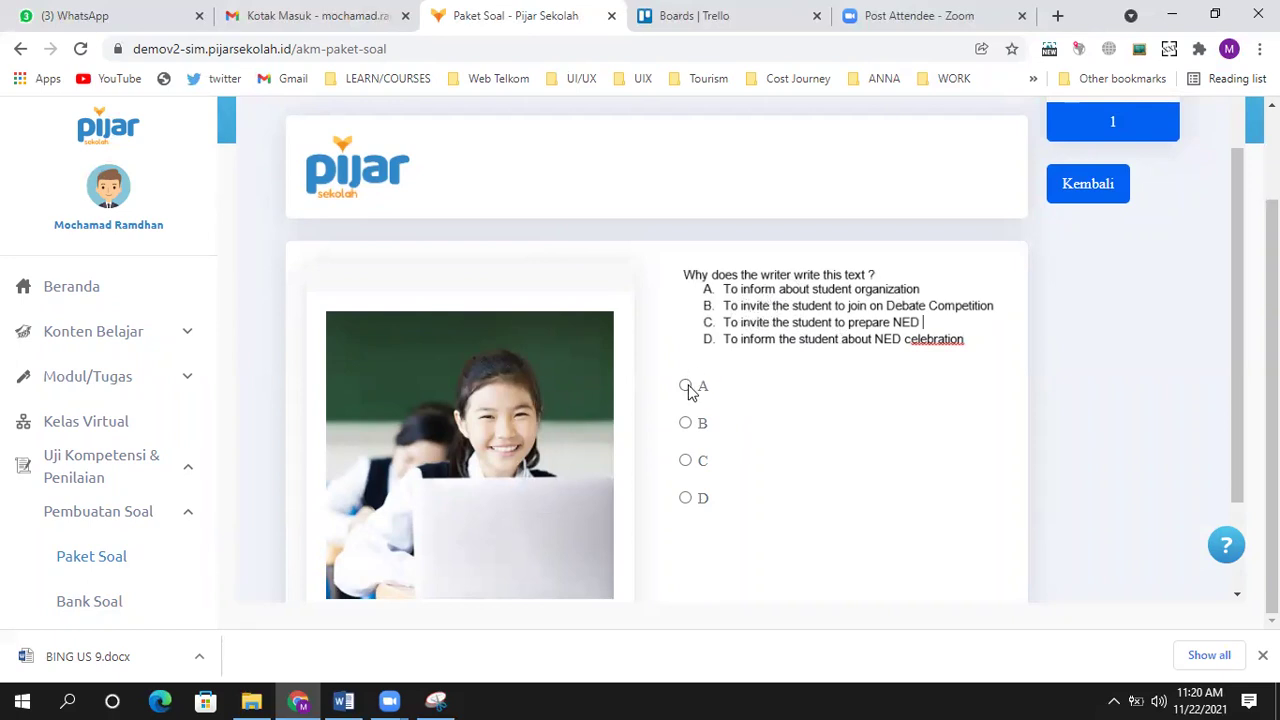
left_click(686, 424)
left_click(685, 461)
left_click(686, 387)
scroll(815, 368, "up", 1)
scroll(815, 368, "up", 1)
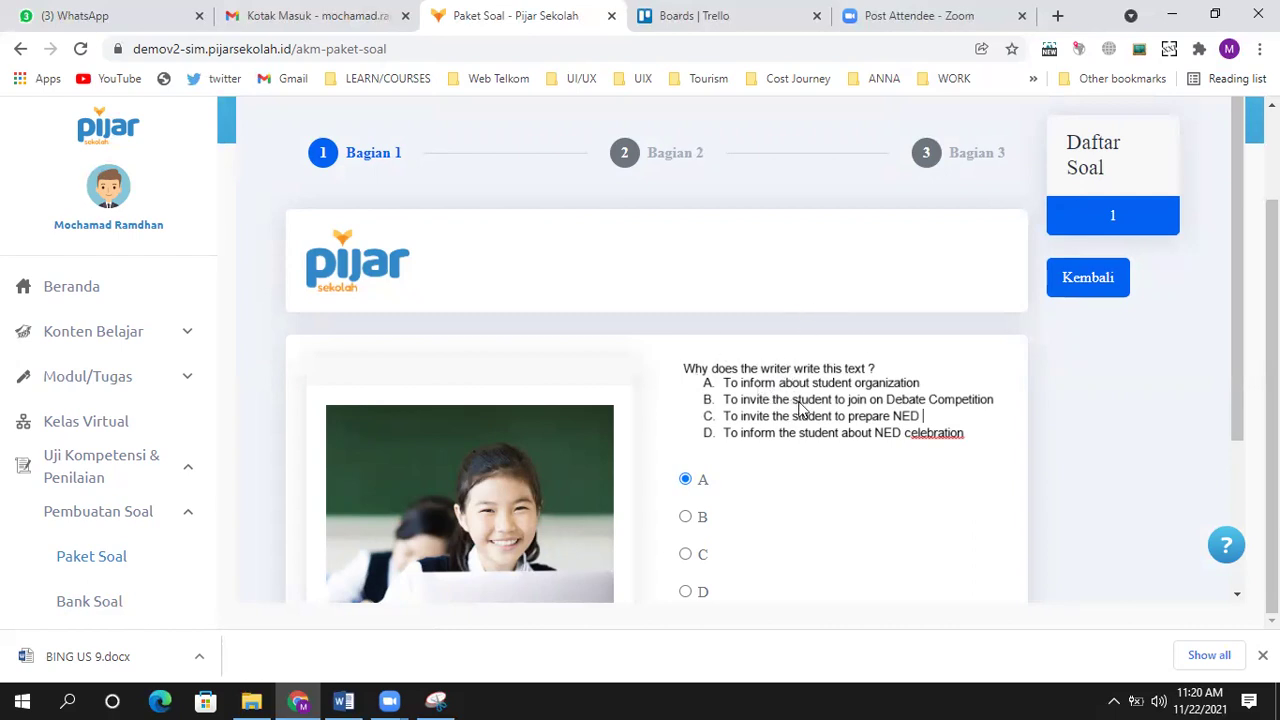
Return to the question package list and filter it by type Non AKM, subject IPA and class IX
left_click(98, 558)
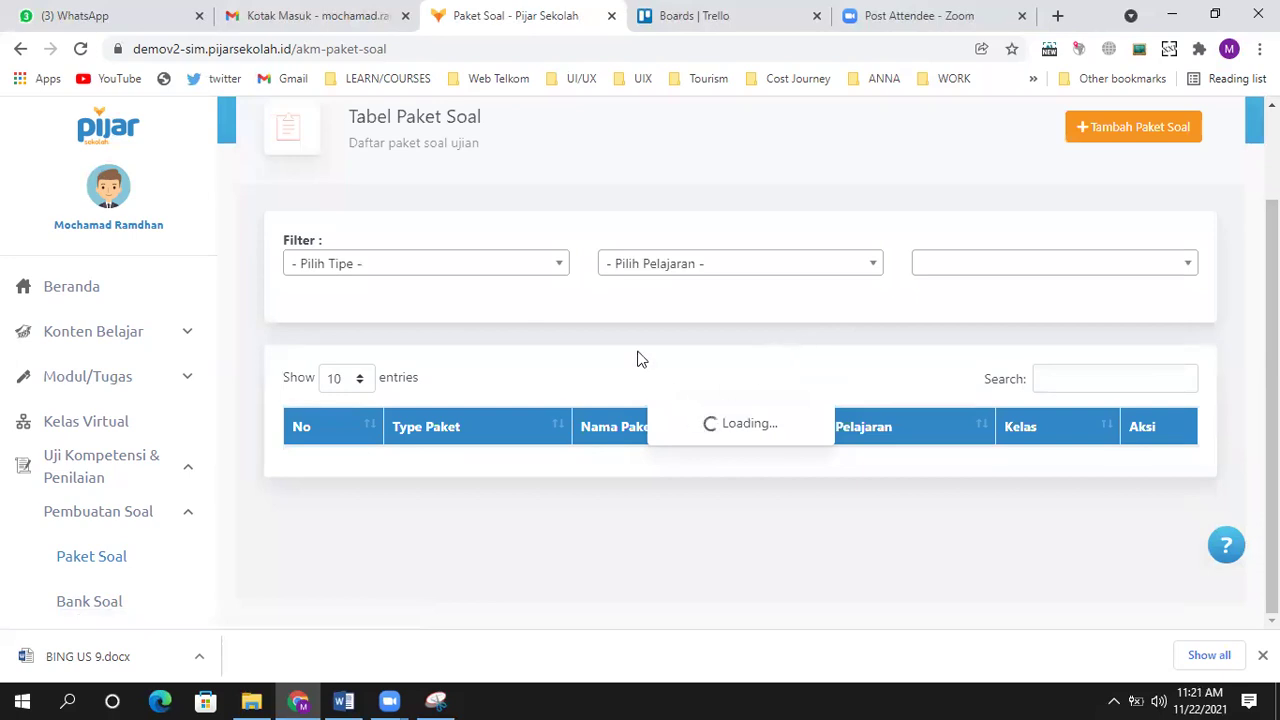
left_click(523, 264)
left_click(450, 360)
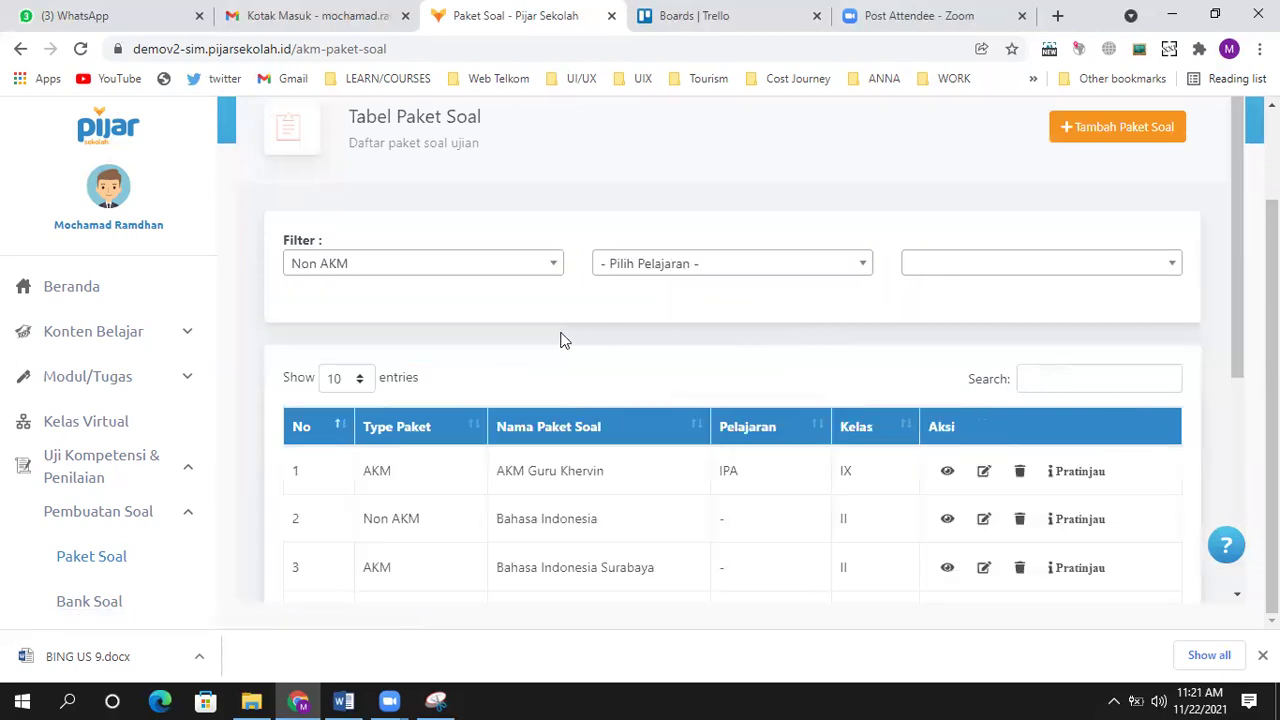
left_click(724, 266)
left_click(653, 361)
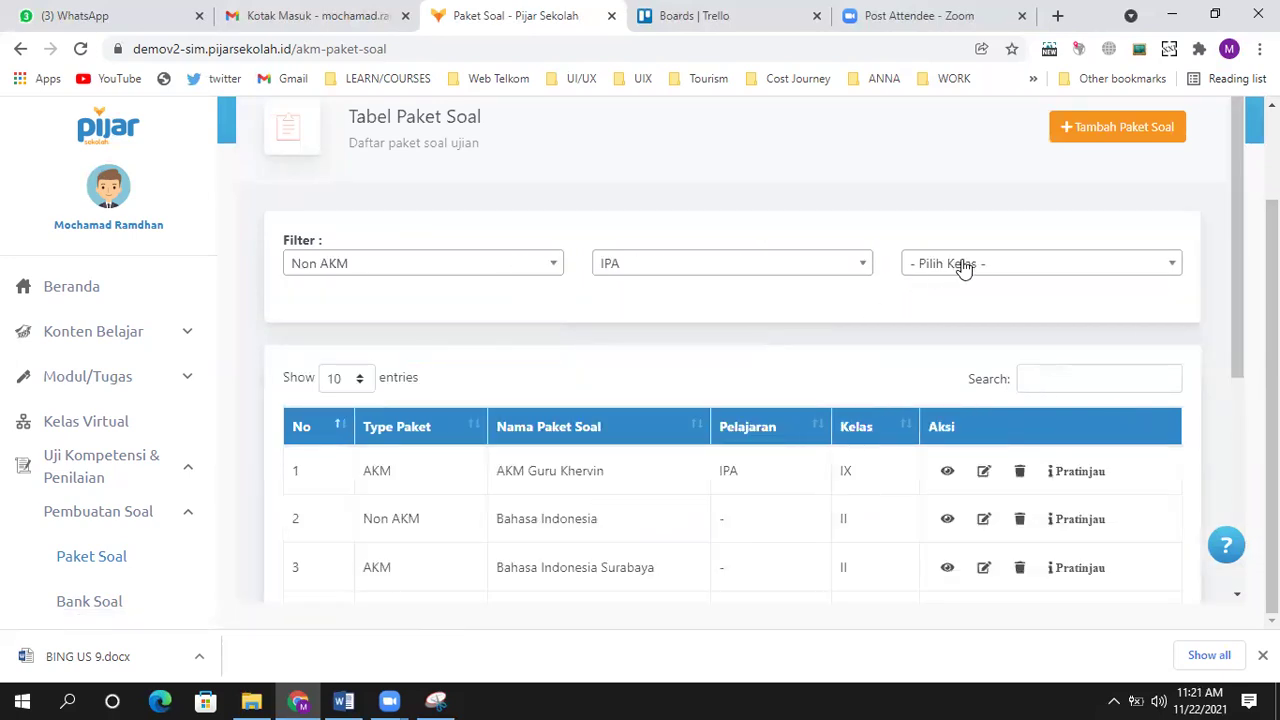
left_click(963, 265)
left_click(951, 393)
Find the "Ulangan Harian Online" package on page 2 of the filtered list and open its details down to the Daftar Soal
scroll(920, 370, "down", 4)
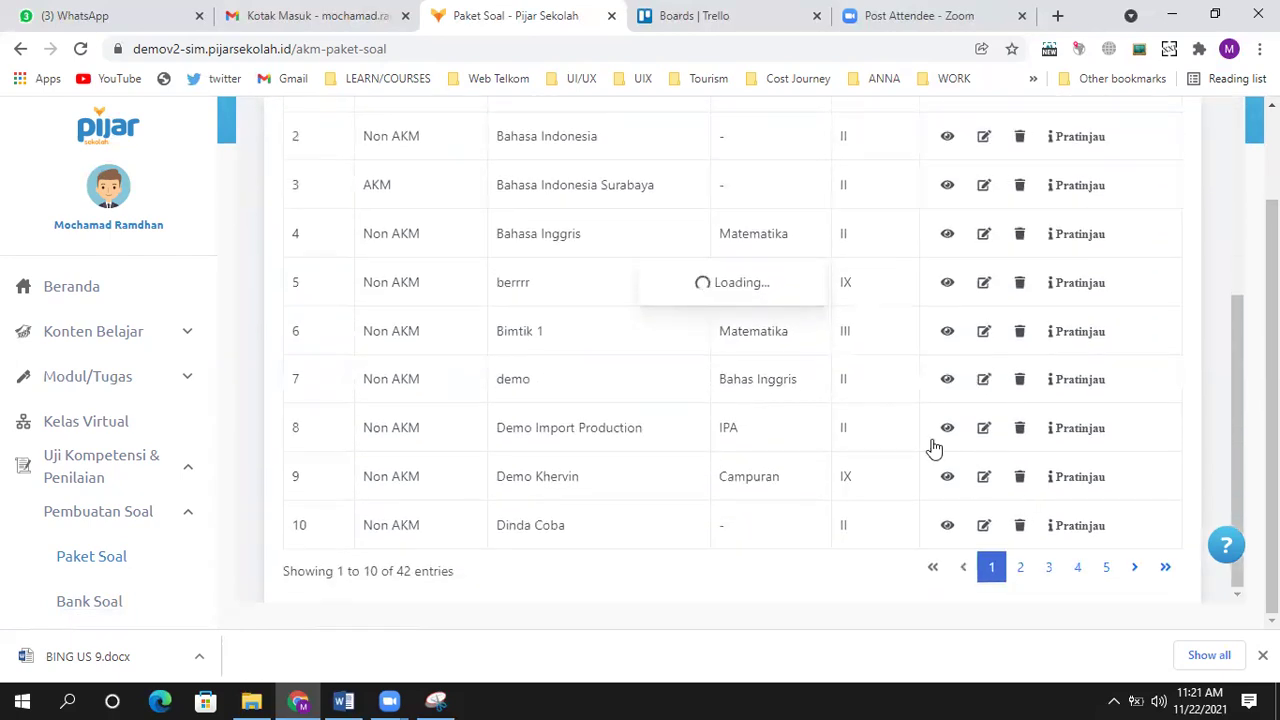
scroll(932, 420, "up", 3)
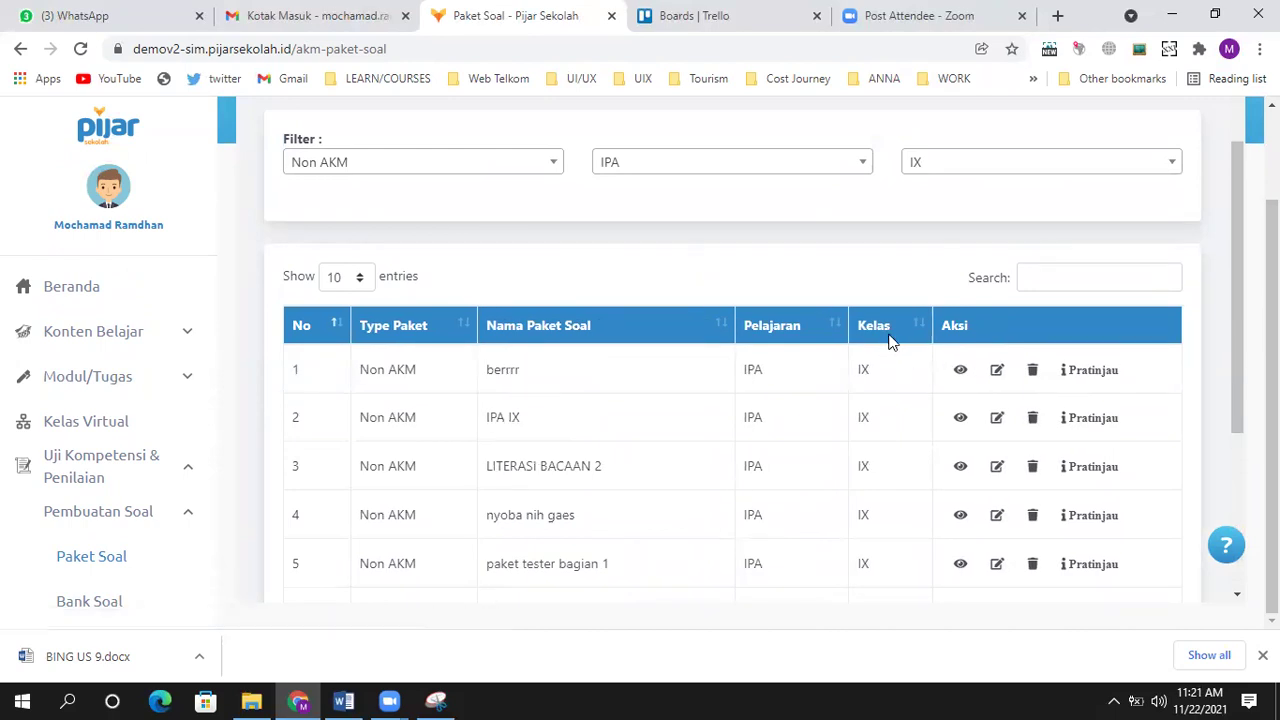
scroll(890, 343, "down", 2)
scroll(889, 343, "down", 2)
scroll(960, 400, "up", 2)
scroll(1050, 500, "down", 2)
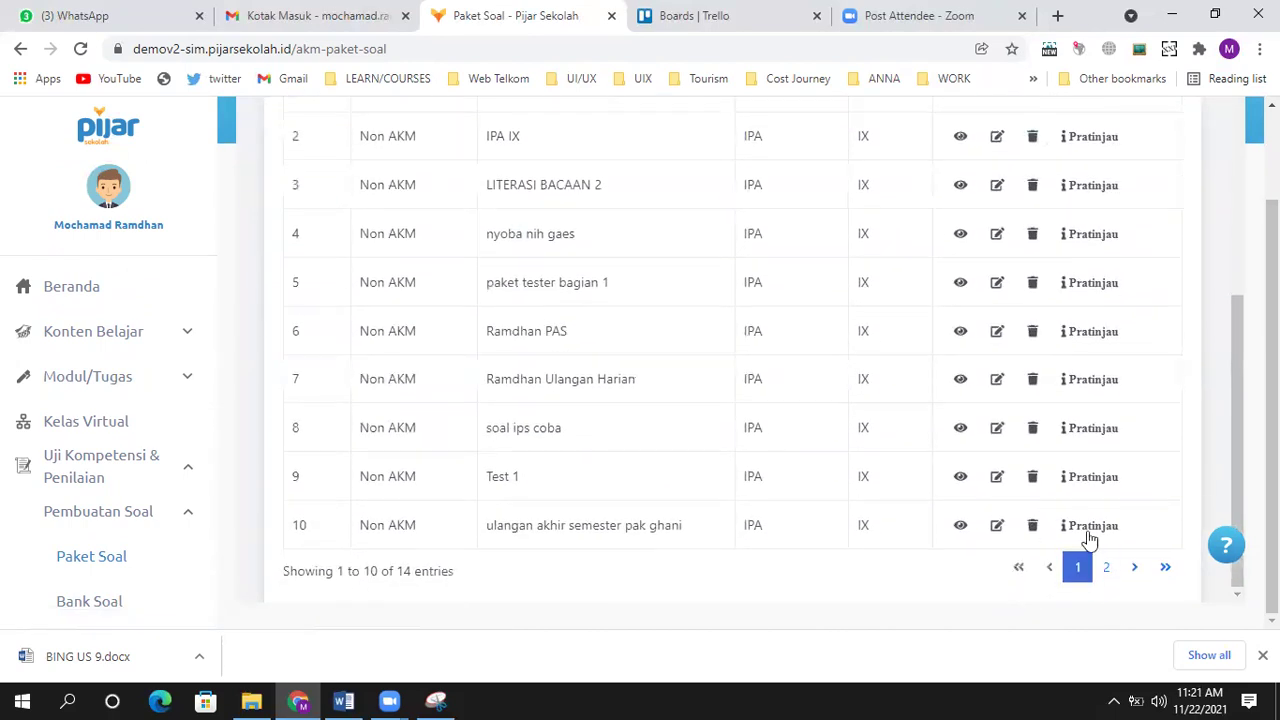
left_click(1108, 570)
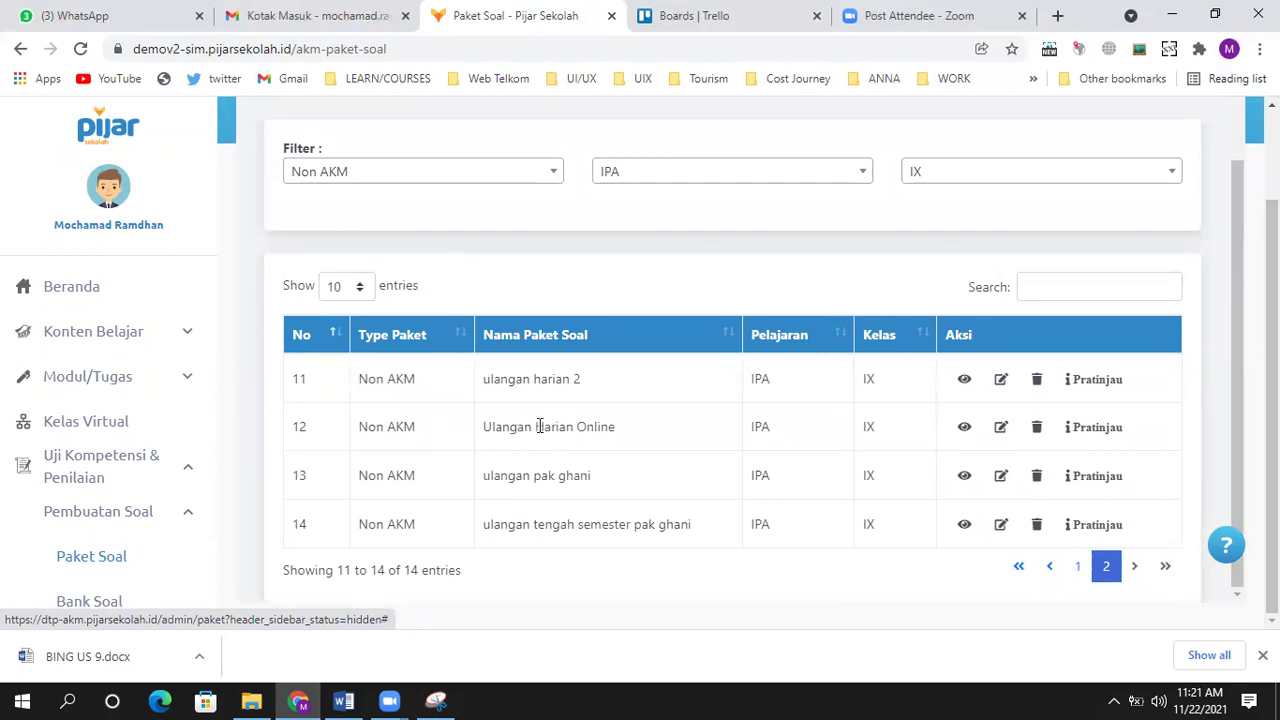
left_click(964, 433)
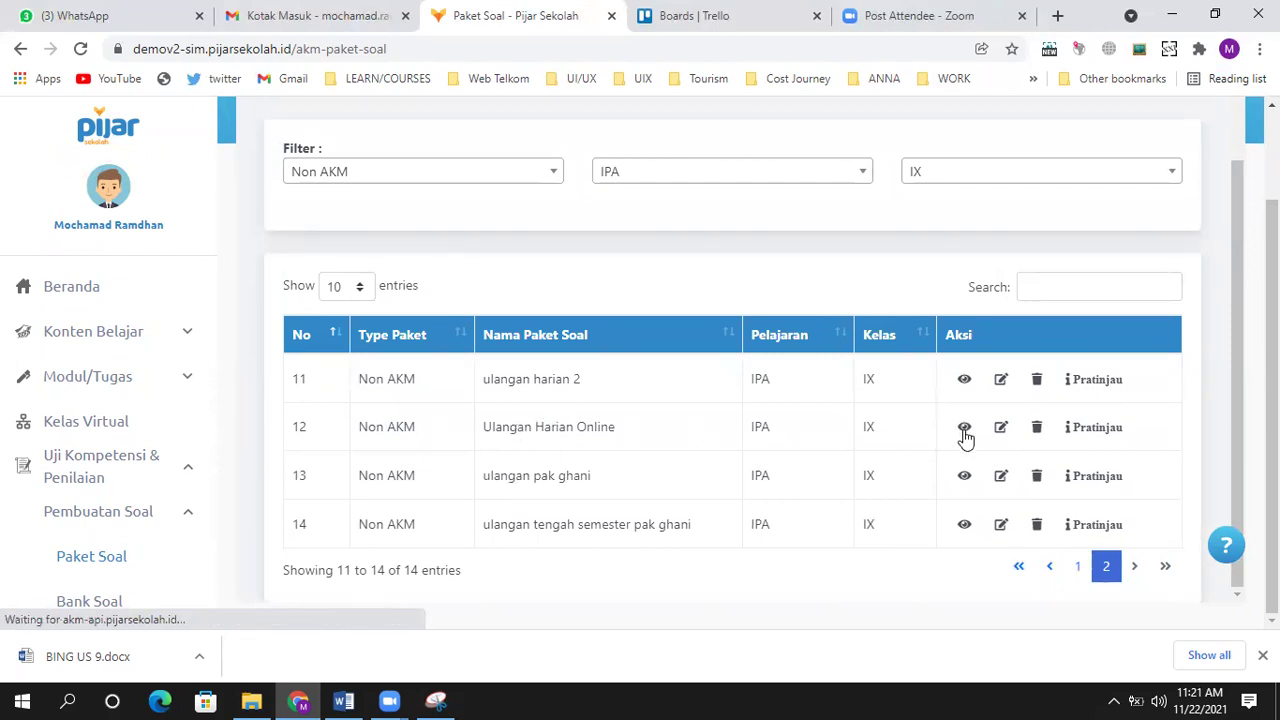
scroll(770, 404, "down", 1)
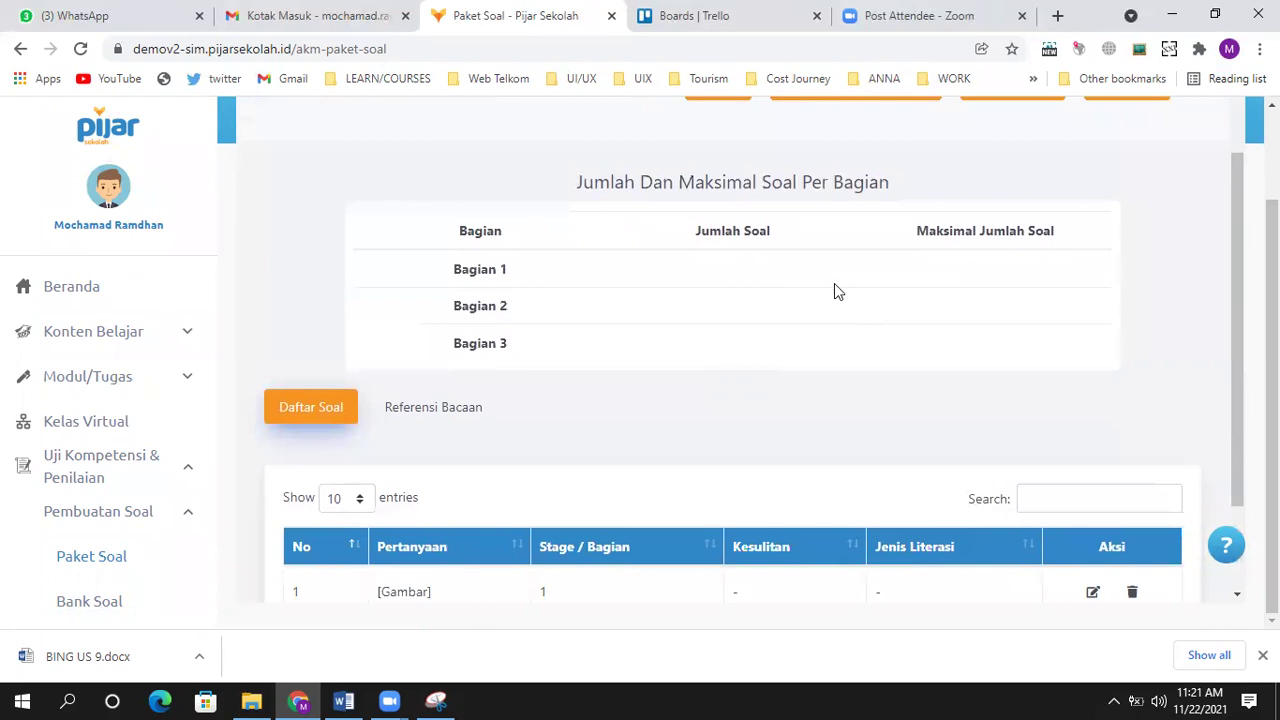
scroll(845, 298, "down", 2)
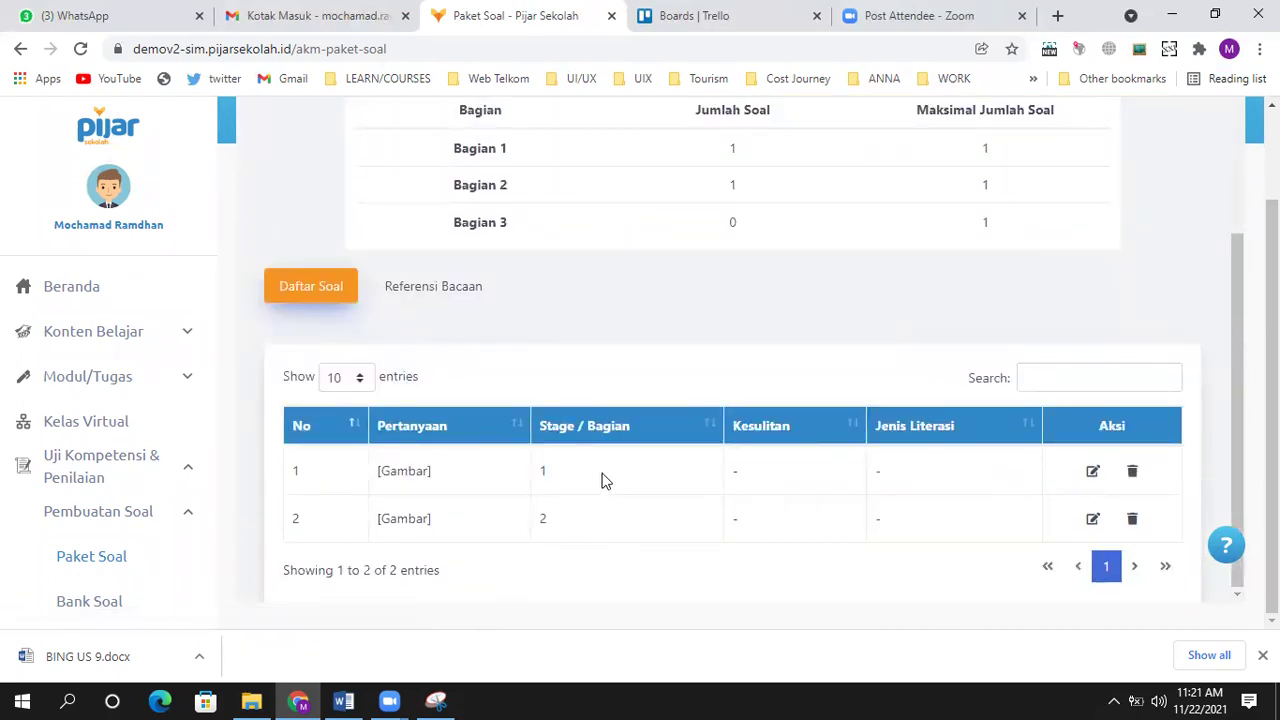
Open the Bagian 1 question for editing and inspect the properties of the image in its Soal editor
left_click(1092, 471)
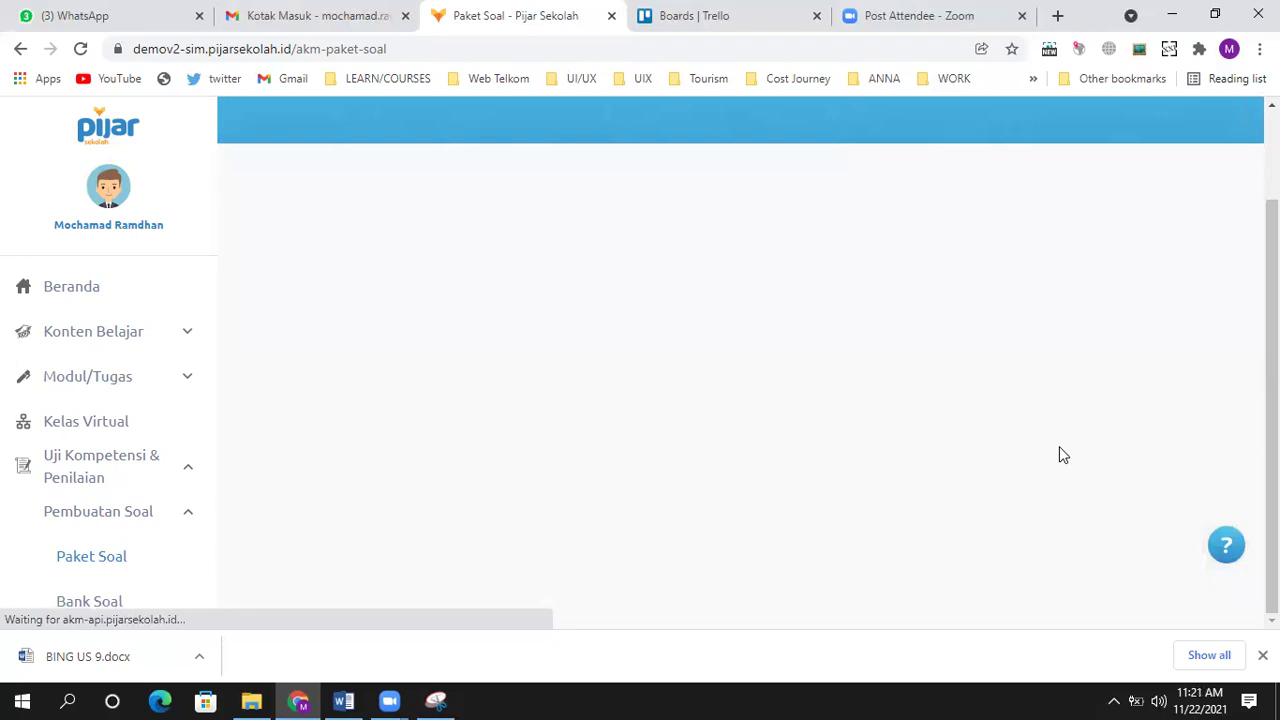
scroll(688, 372, "down", 3)
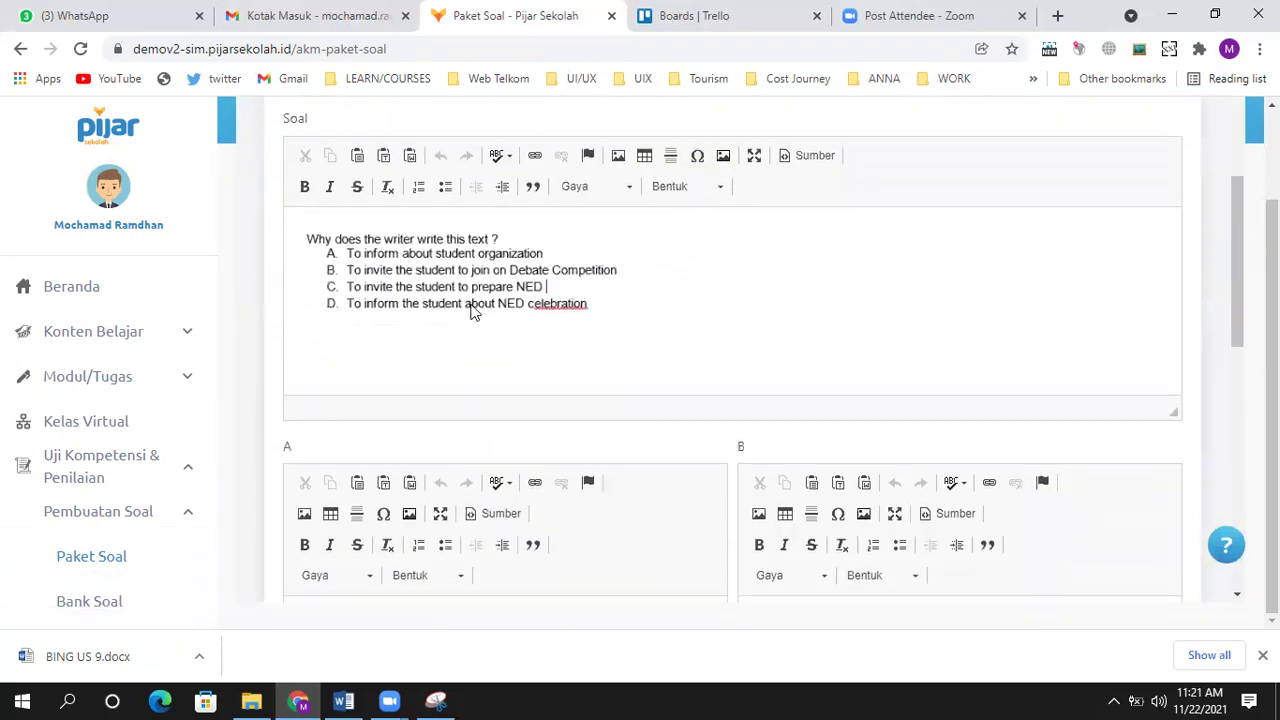
double_click(455, 289)
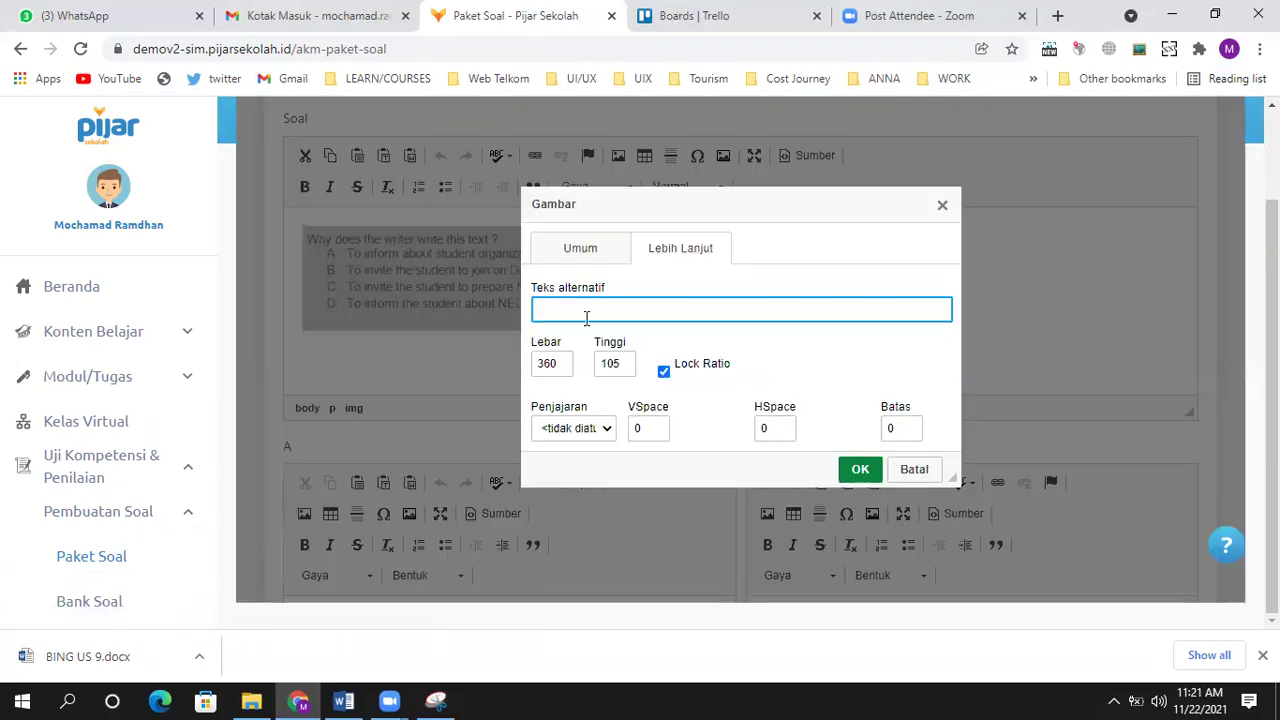
left_click(941, 205)
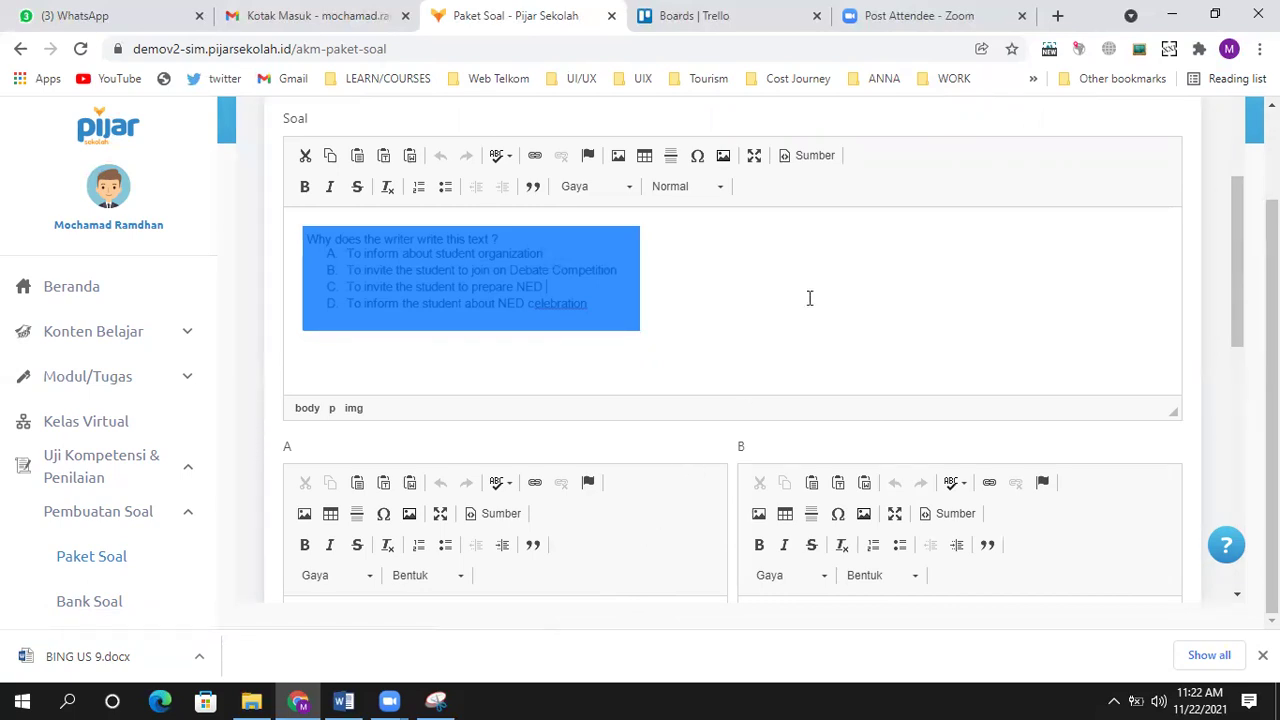
Snip question 1 with its options A to D from the BING US 9 Word document and try to paste it into the Soal editor
key("alt+Tab")
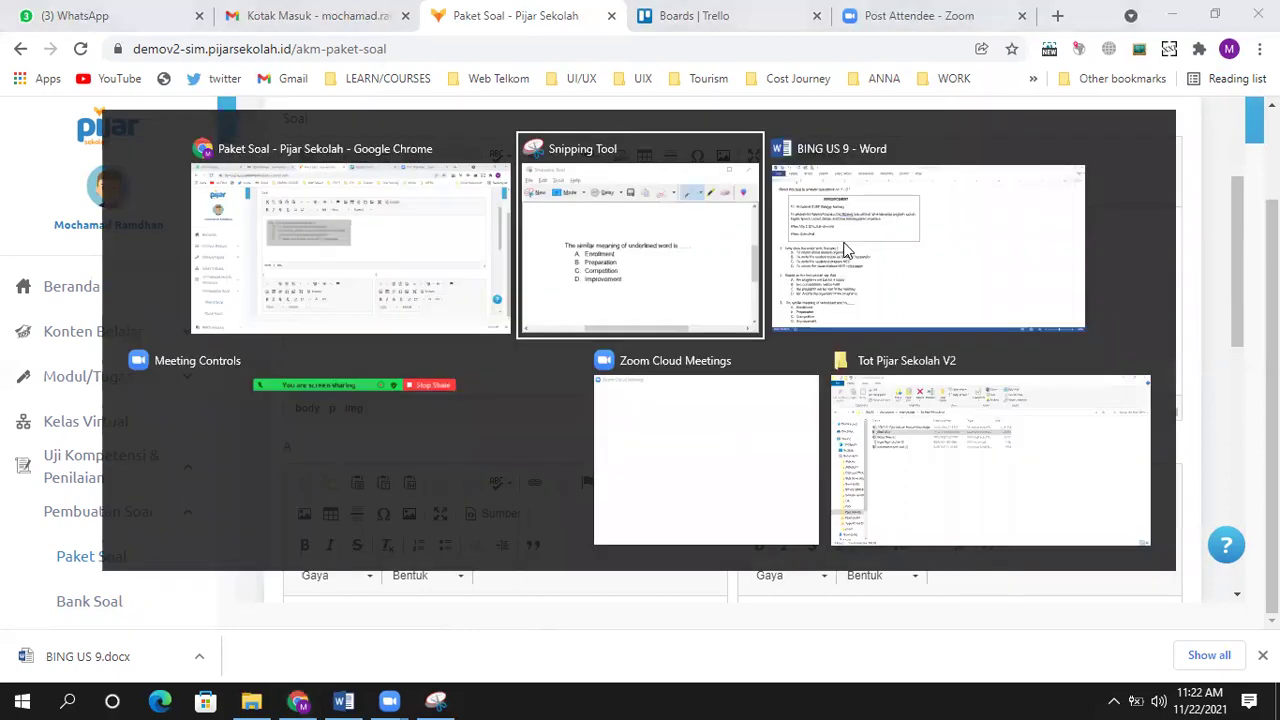
key("alt+Tab")
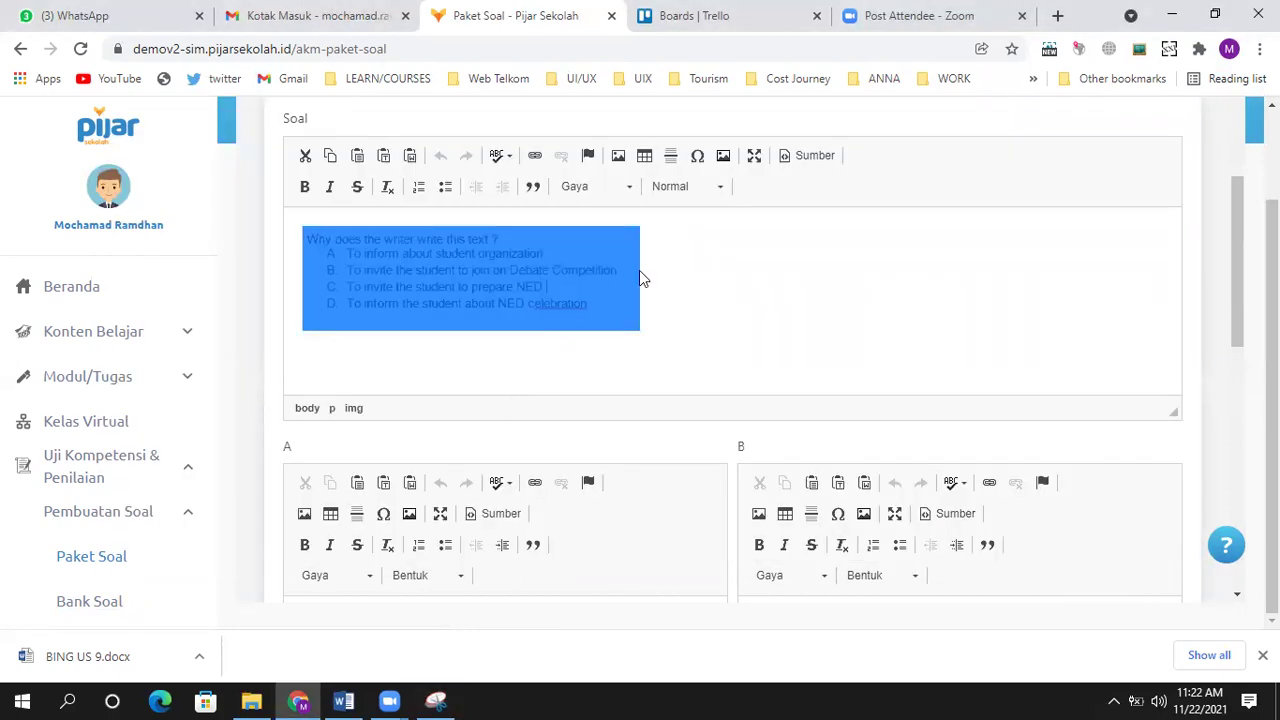
key("alt+Tab")
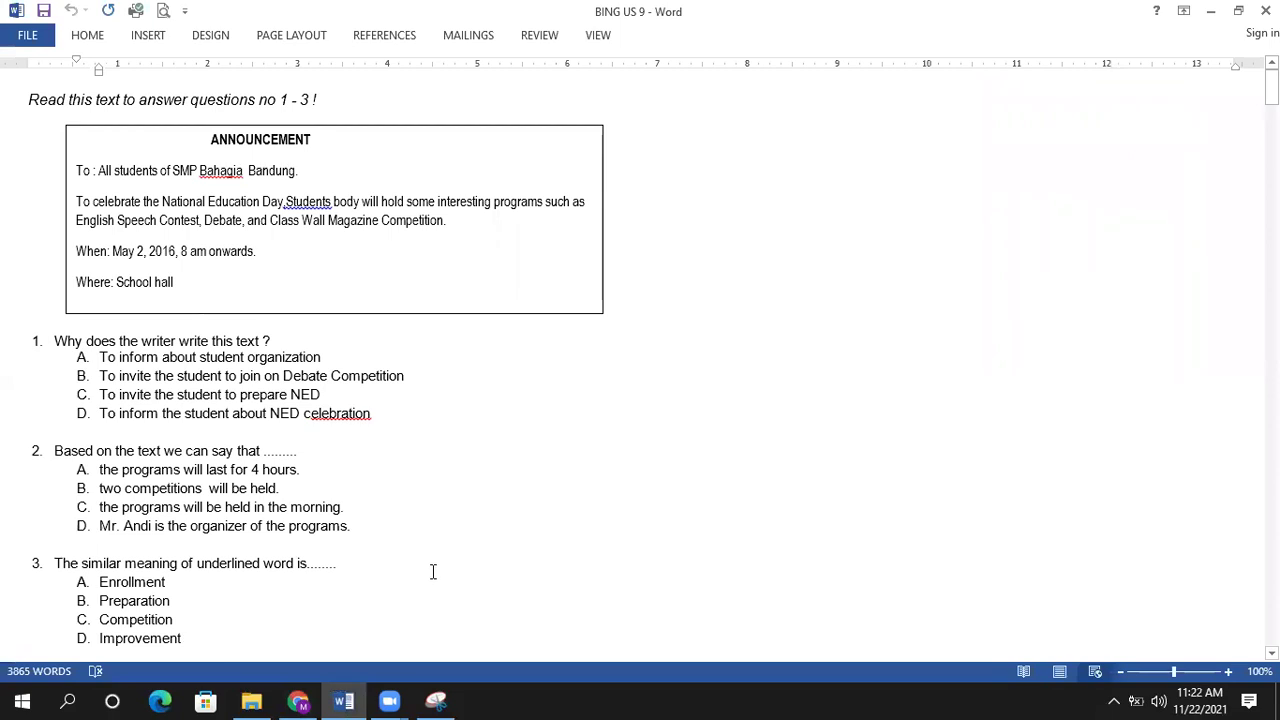
left_click(326, 398)
left_click(797, 257)
left_click_drag(47, 335, 425, 445)
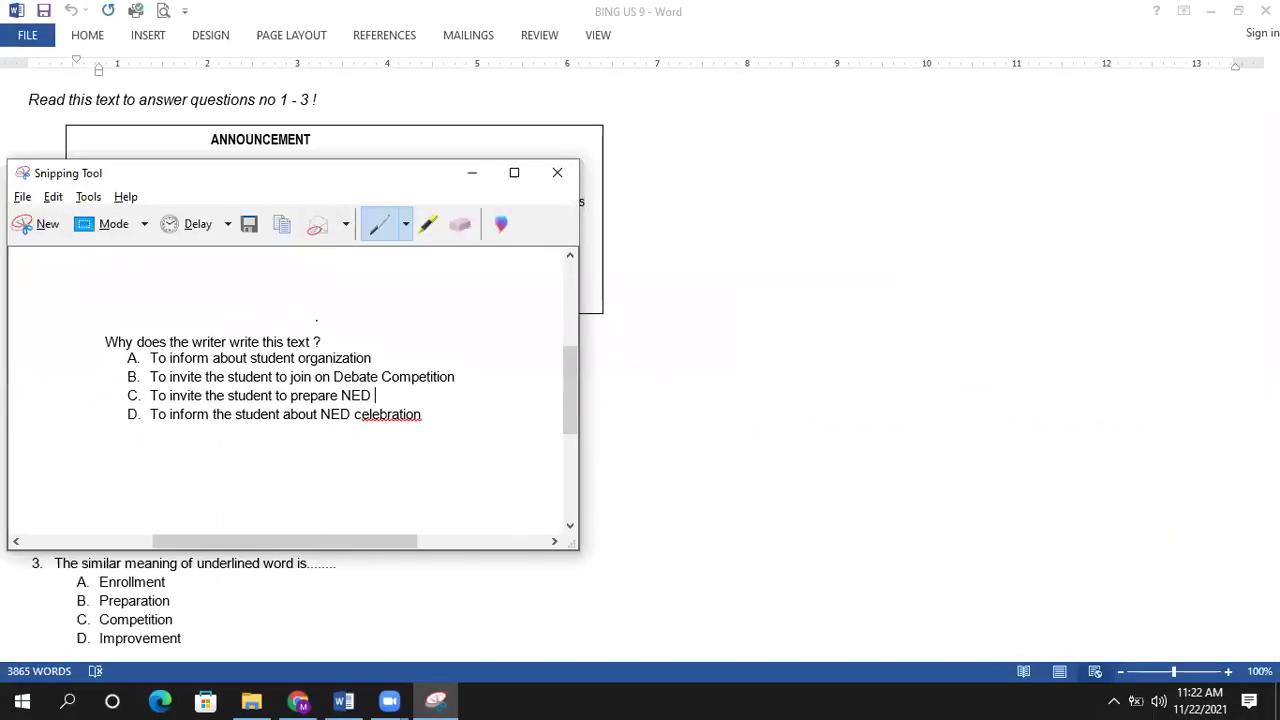
key("alt+Tab")
key("Tab")
key("ctrl+v")
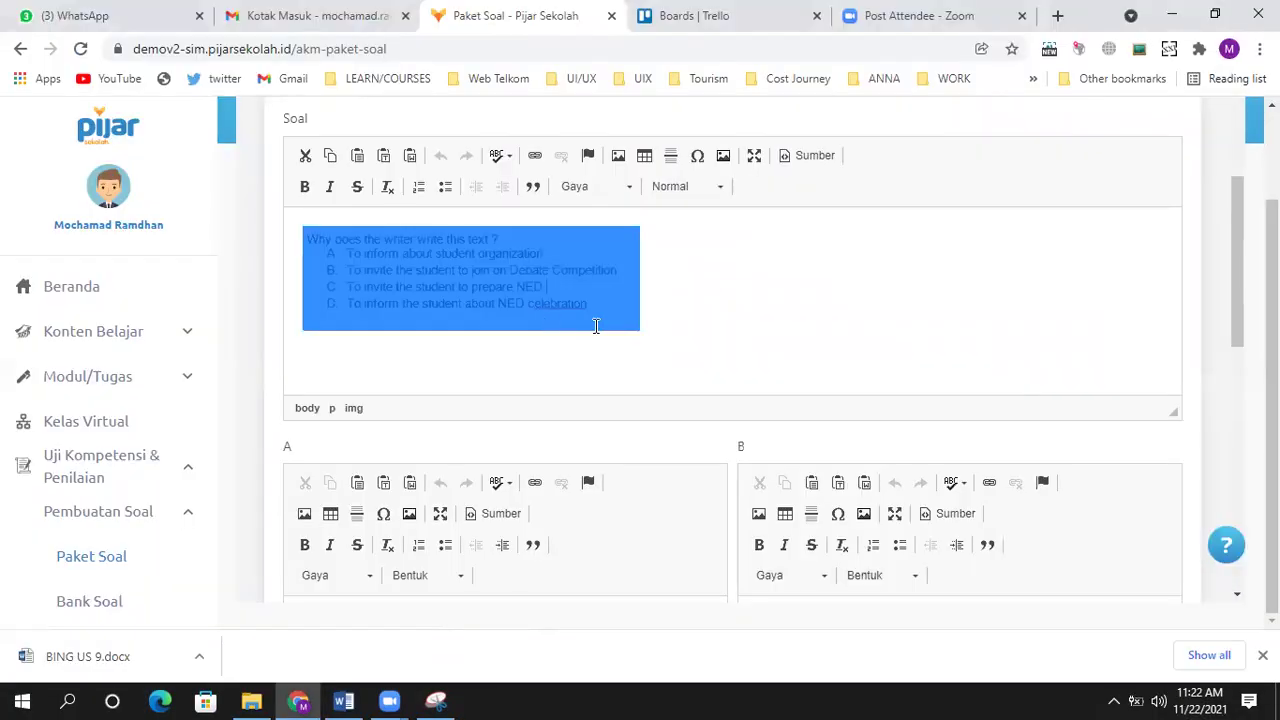
Review the Snipping Tool's options for saving the question 1 snip and return to the question editor in the browser
key("alt+Tab")
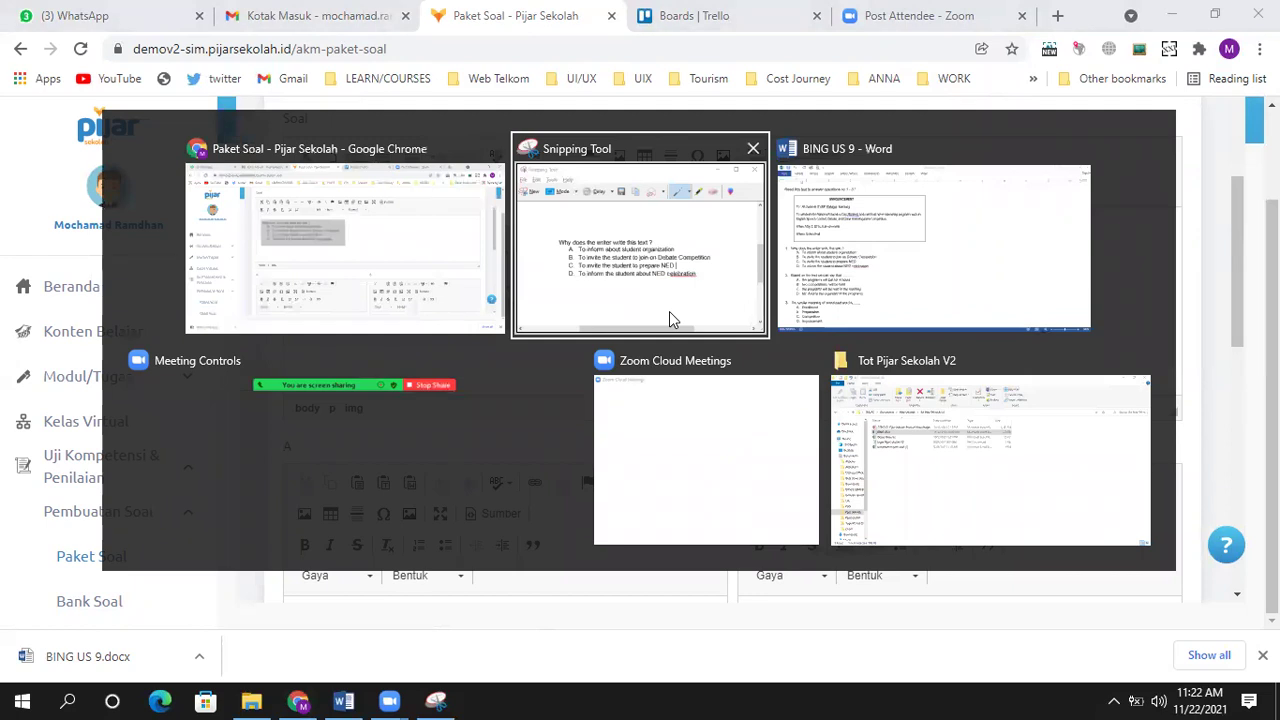
key("Tab")
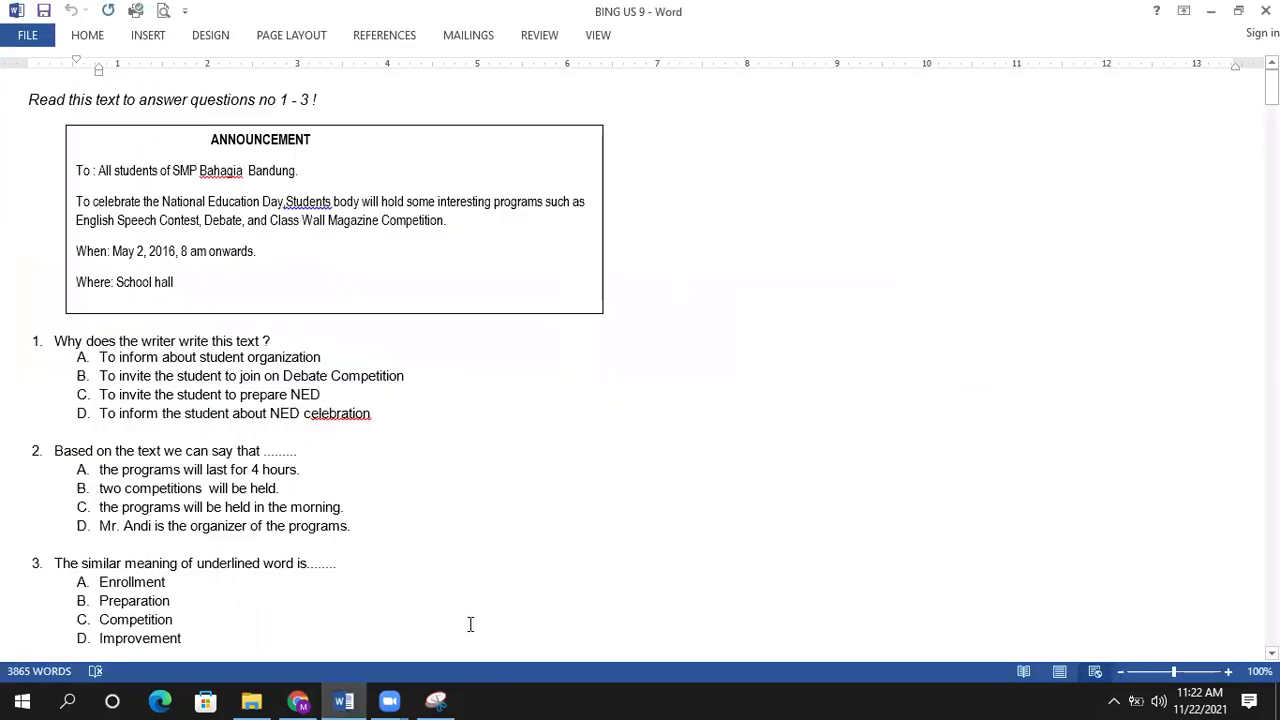
left_click(436, 700)
left_click(22, 197)
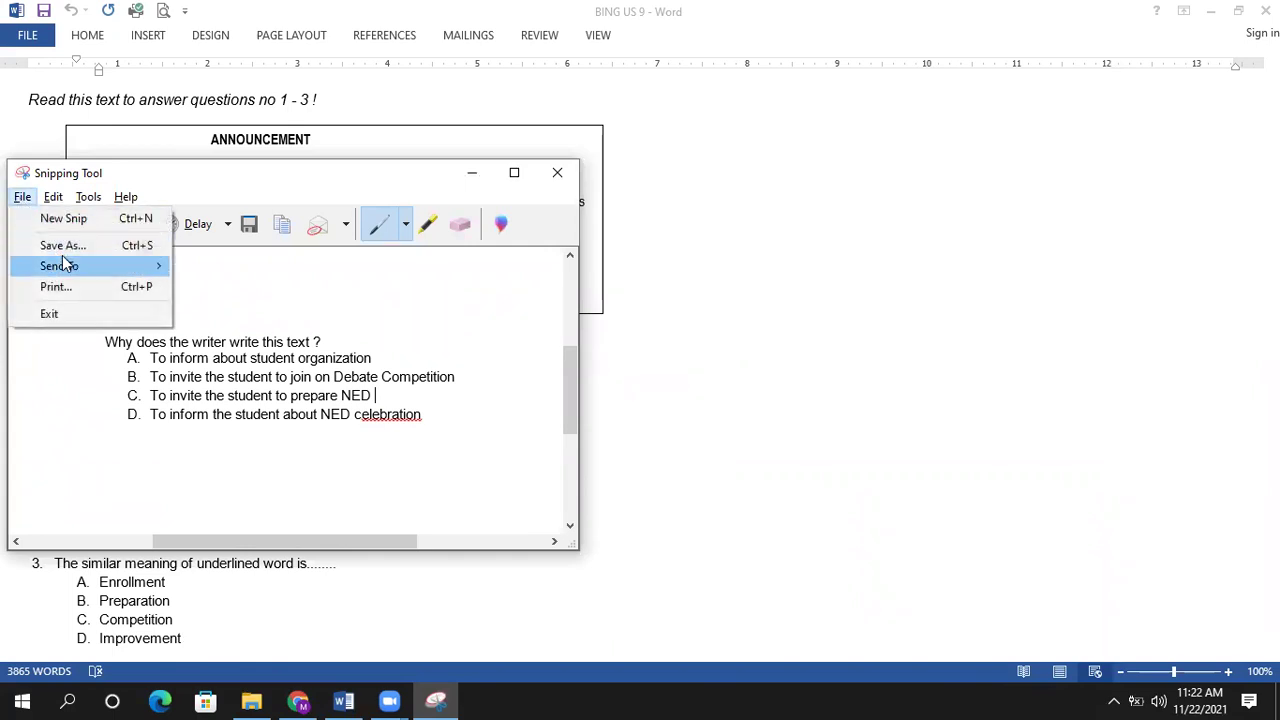
mouse_move(63, 263)
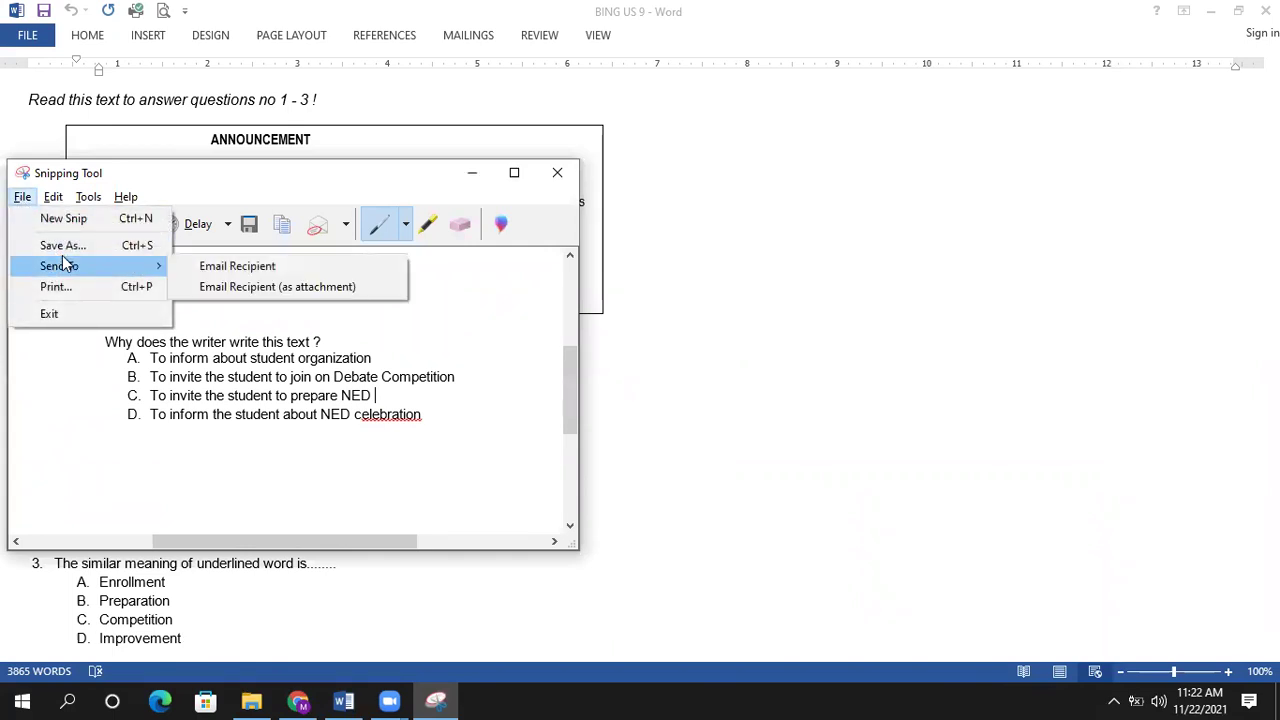
key("Up")
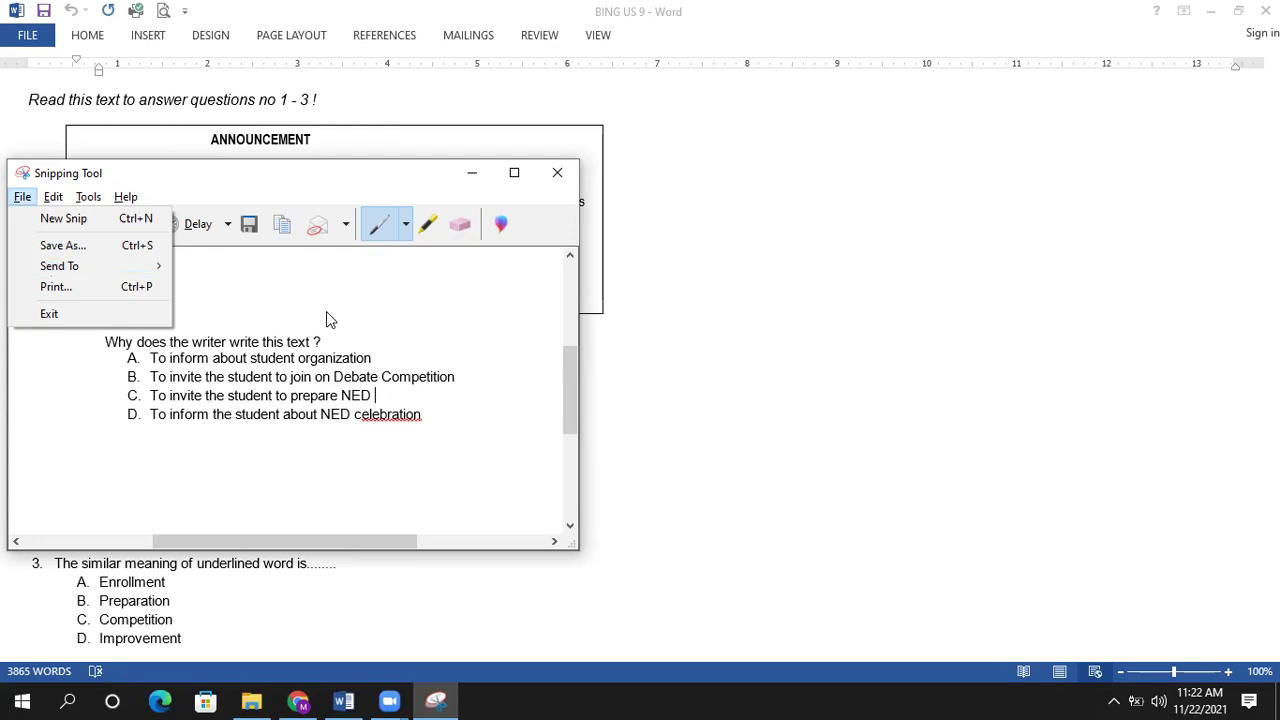
key("Escape")
key("alt+Tab")
key("Tab")
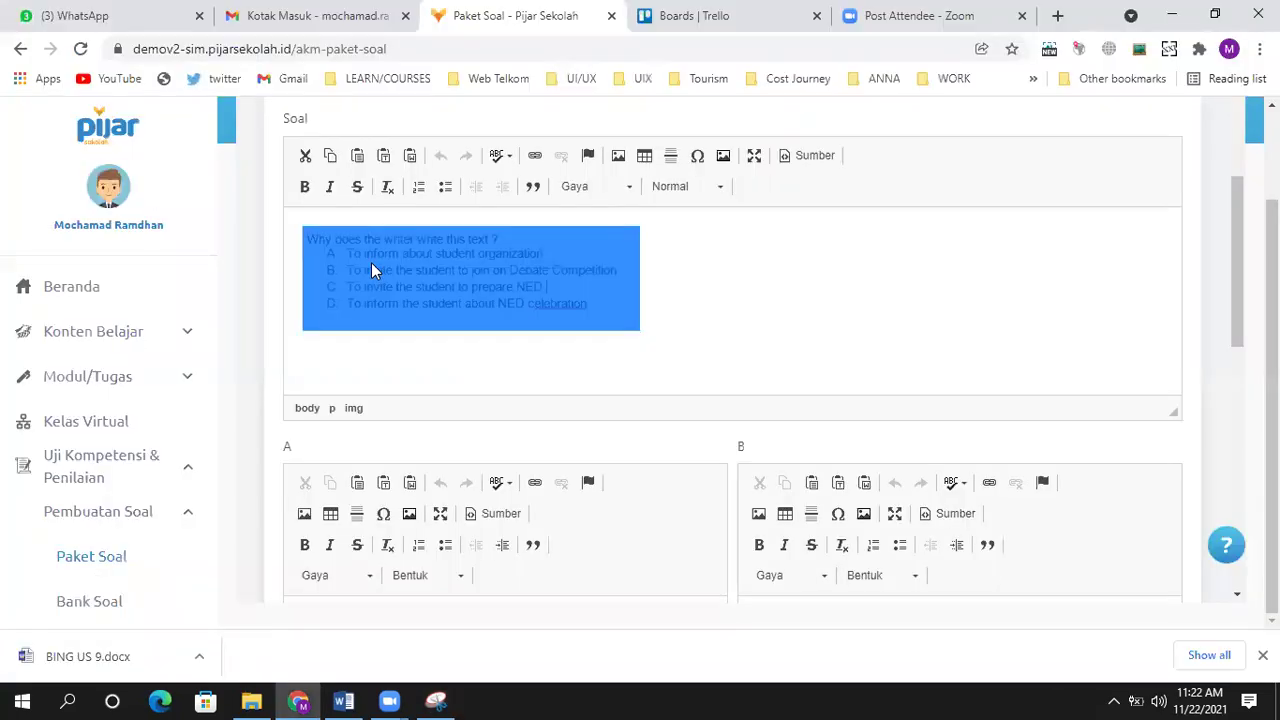